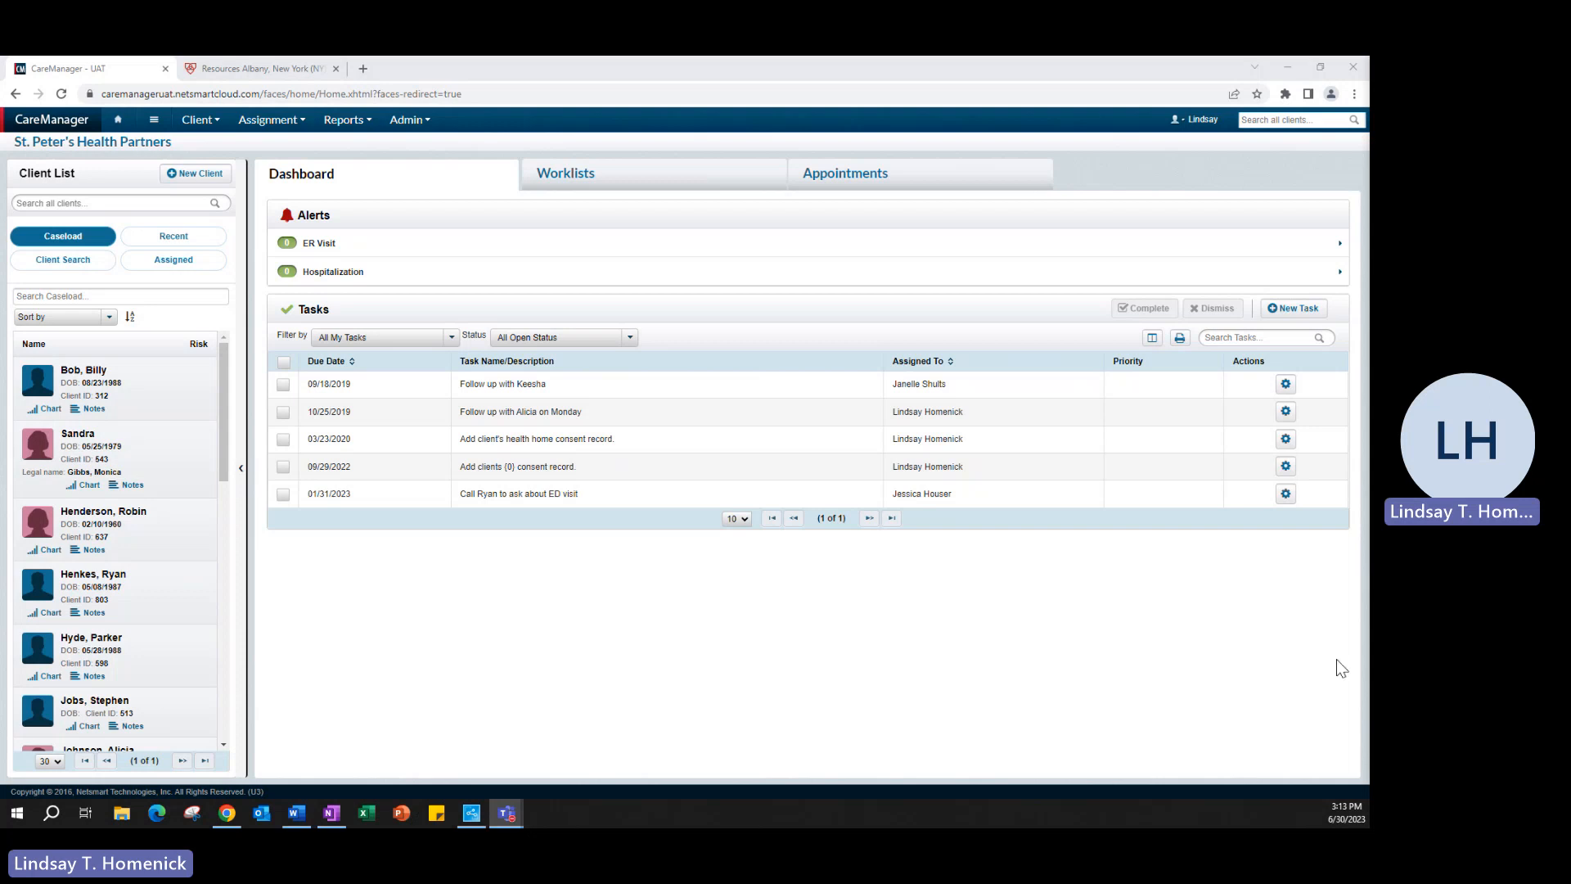
Step: Open the first searched client's chart and start a new Client Search Note from Notes
{"action": "left_click", "coordinate": [80, 262]}
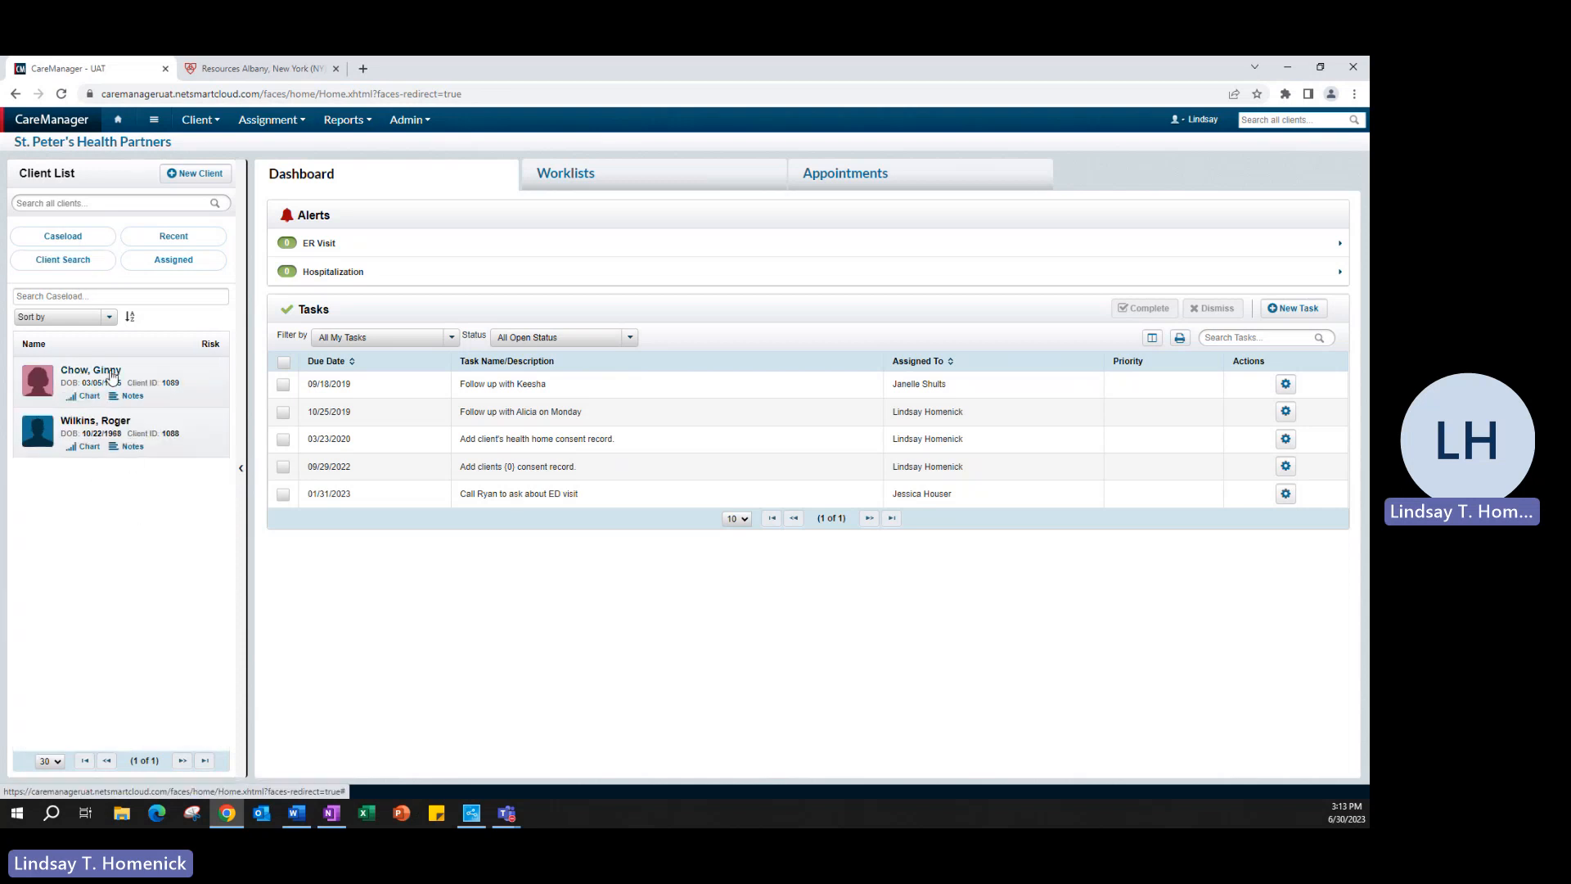
{"action": "left_click", "coordinate": [111, 372]}
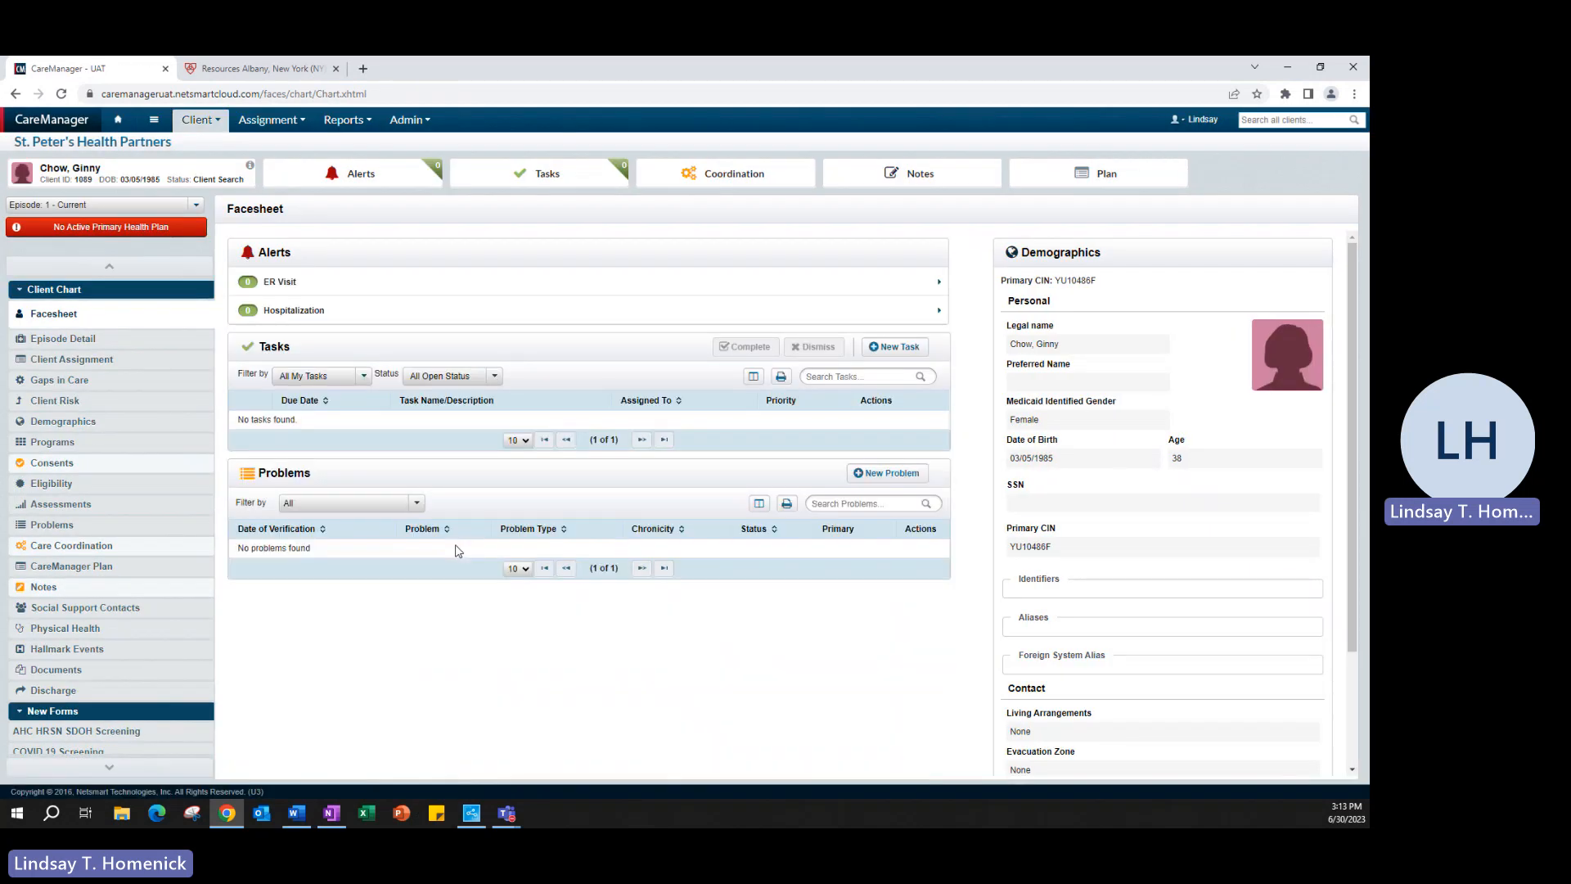
{"action": "left_click", "coordinate": [98, 588]}
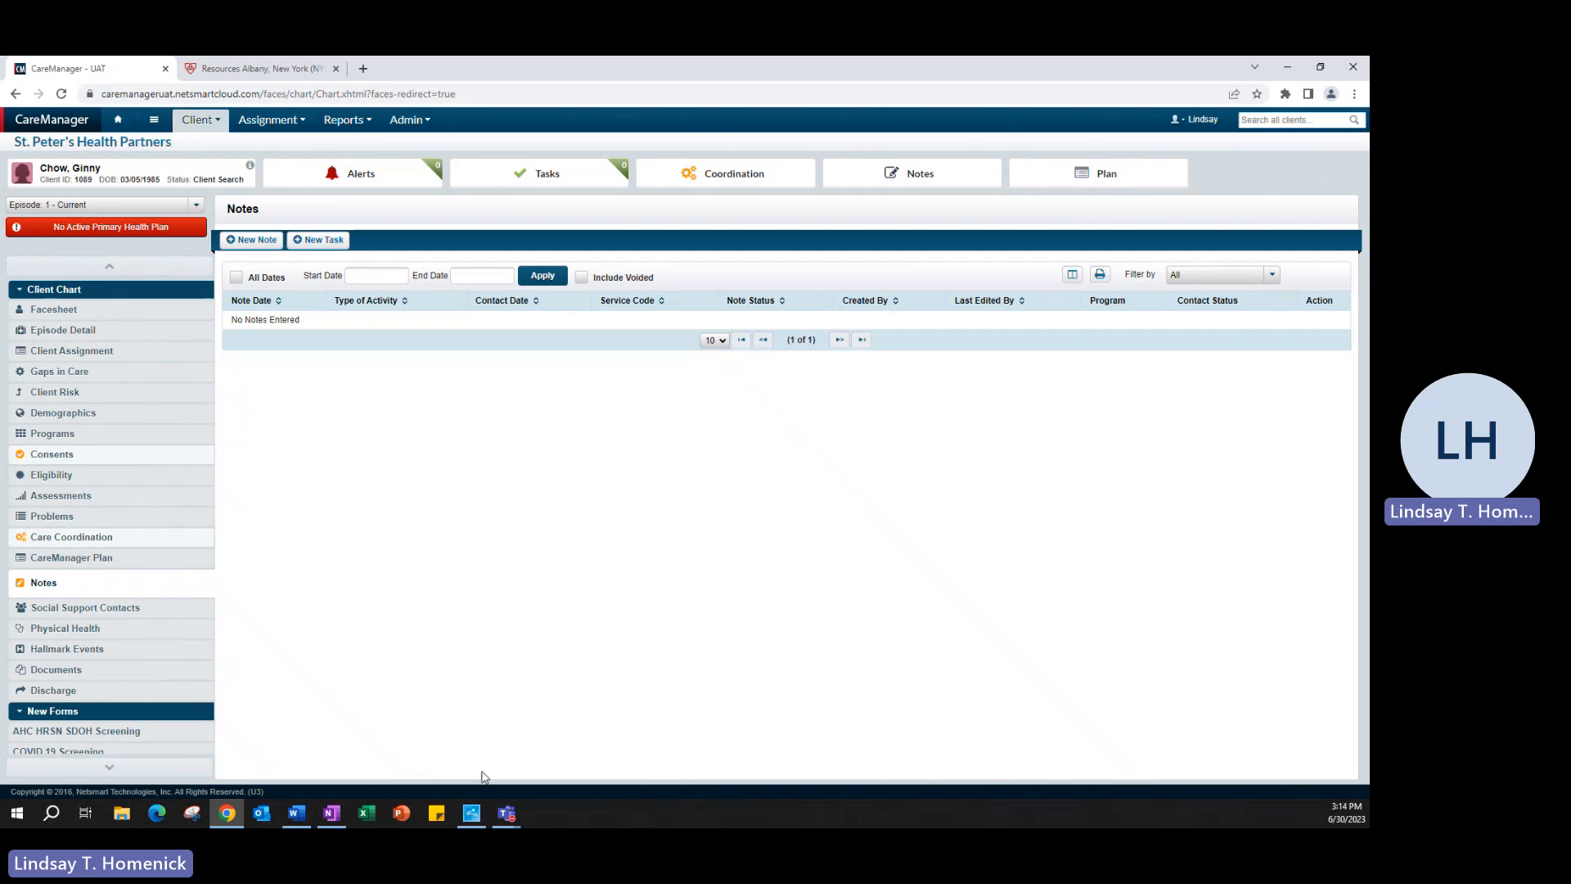
{"action": "left_click", "coordinate": [247, 240]}
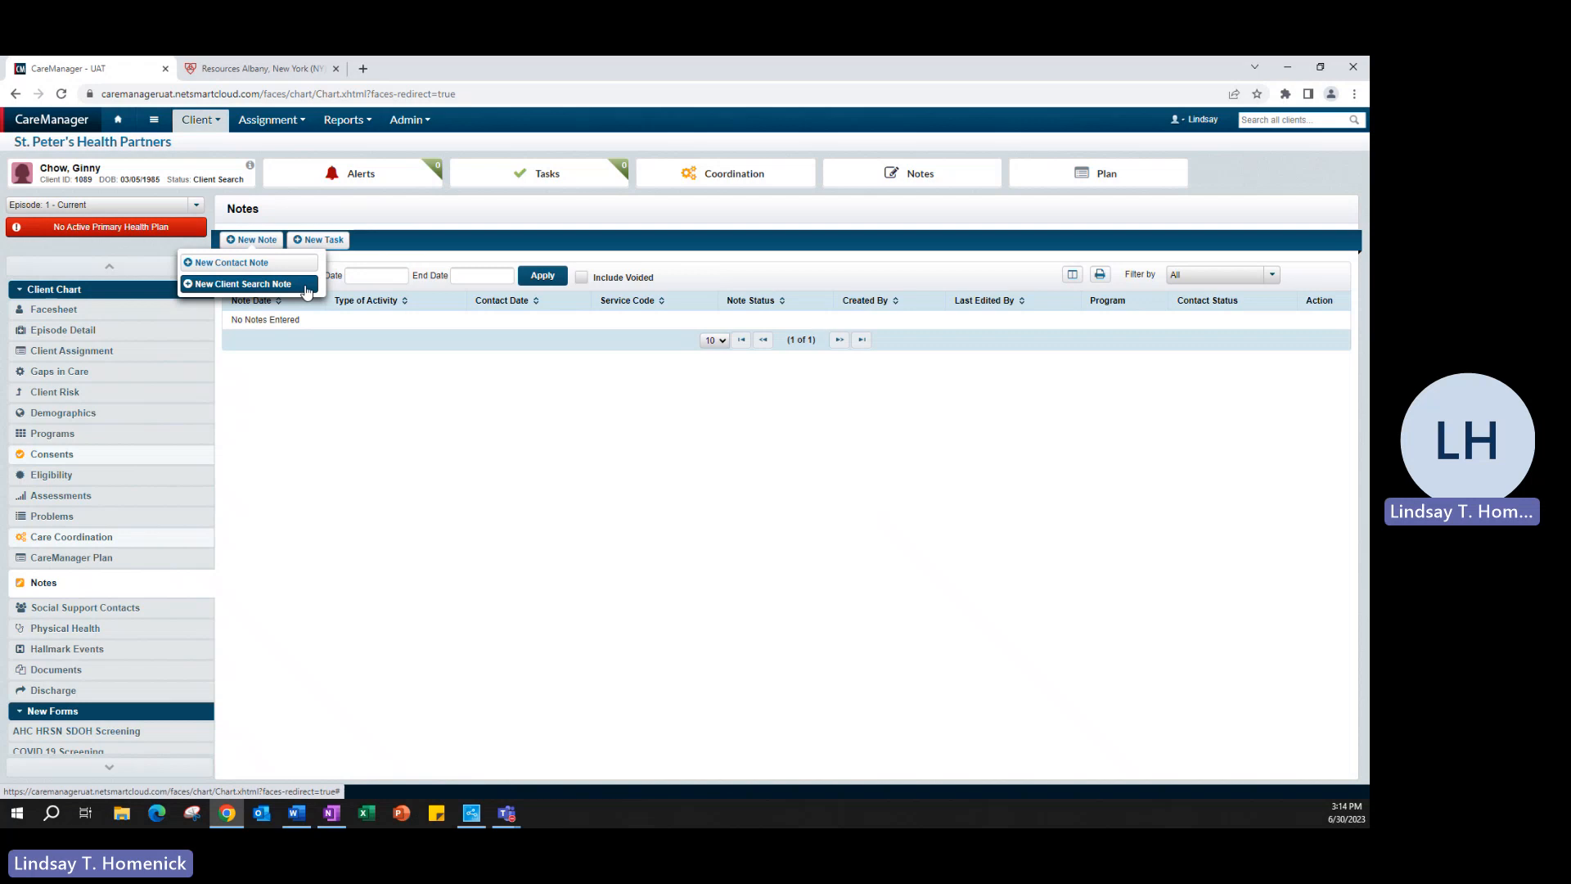
{"action": "left_click", "coordinate": [307, 285]}
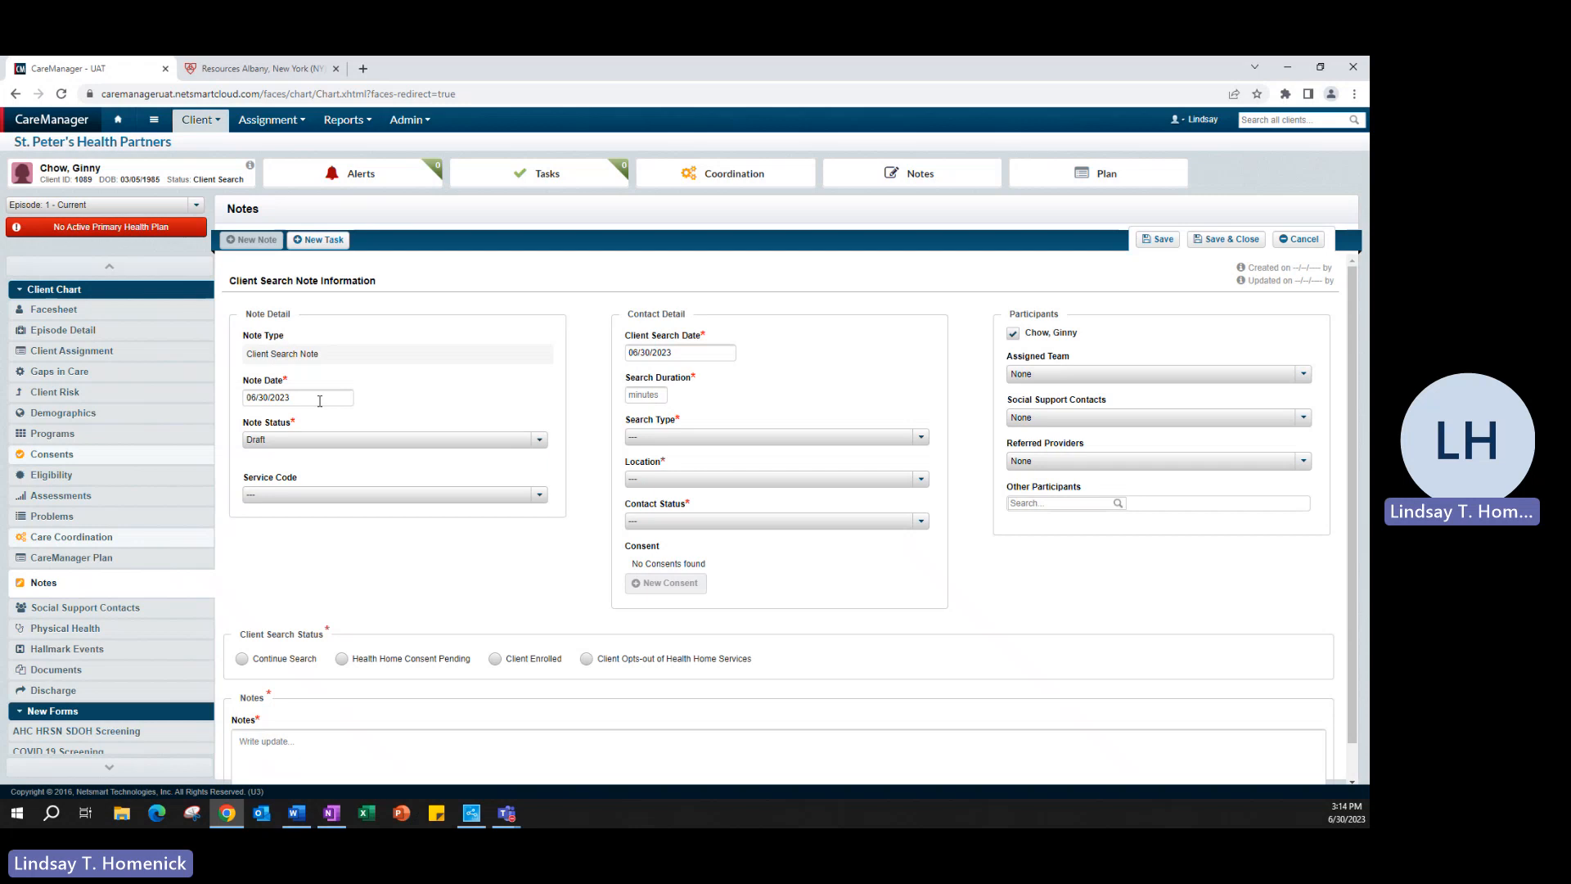
Step: Mark the note Final, dated 06/21/2023, with a 15-minute search duration
{"action": "left_click", "coordinate": [330, 438]}
{"action": "left_click", "coordinate": [332, 501]}
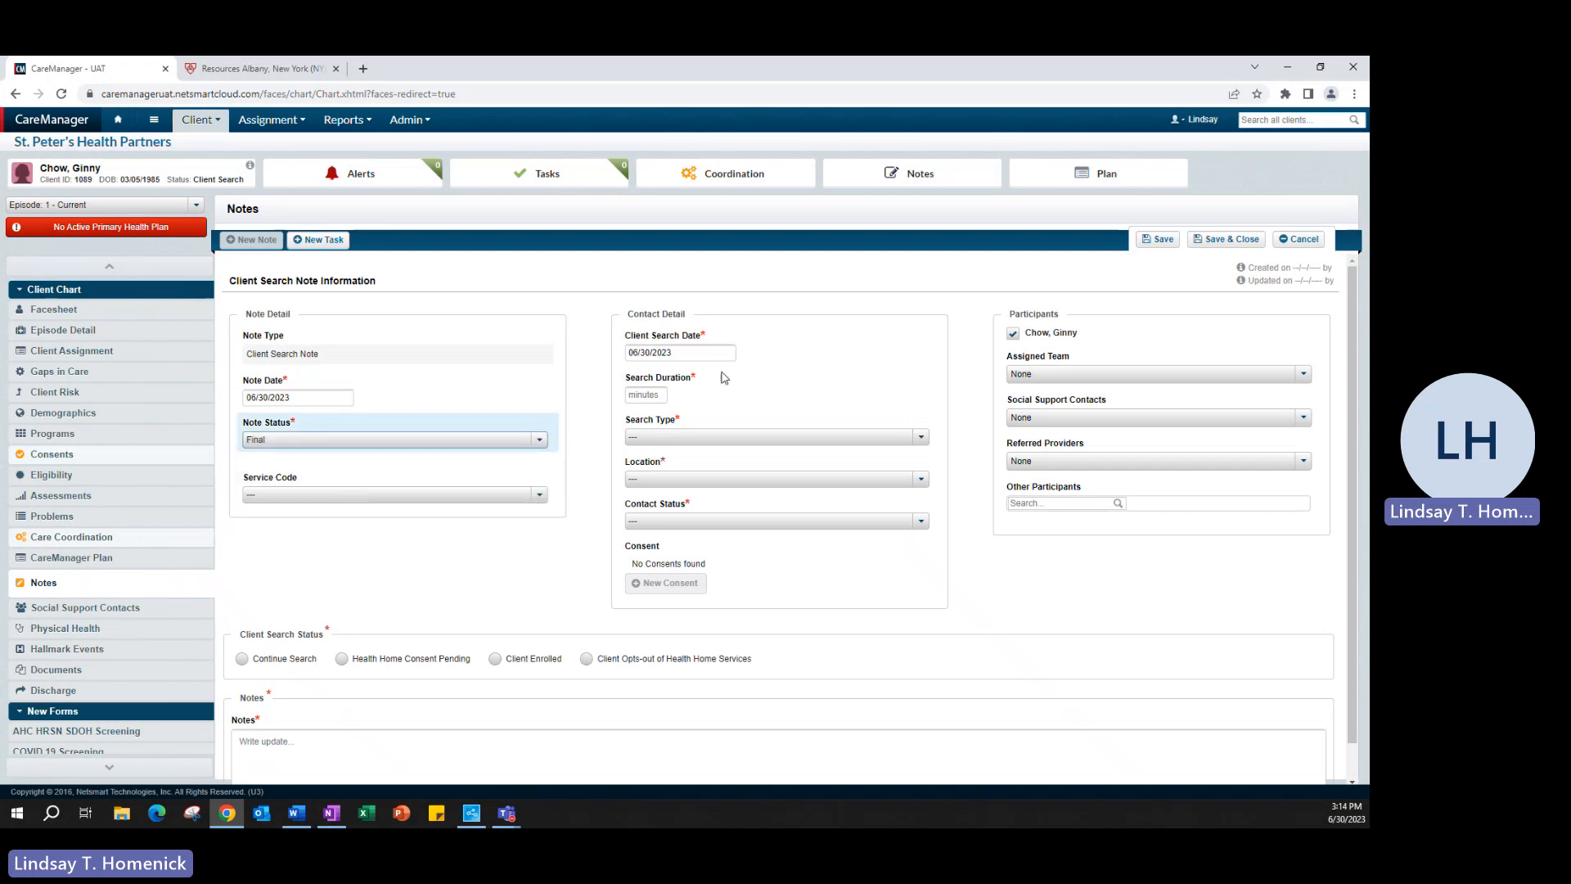
{"action": "left_click", "coordinate": [689, 352]}
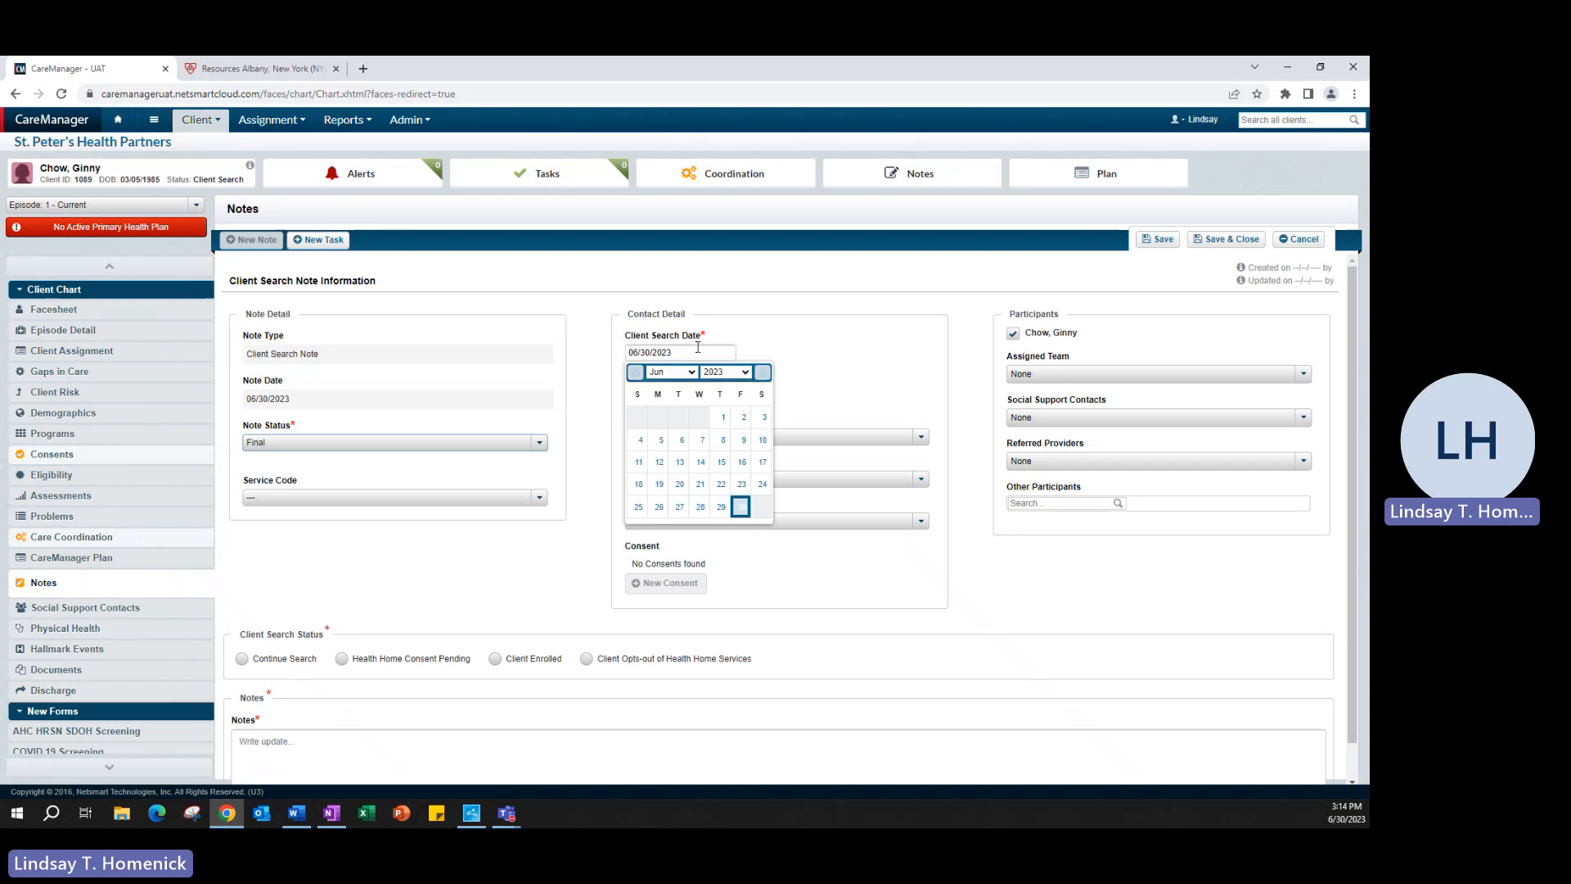
{"action": "left_click", "coordinate": [701, 490]}
{"action": "left_click", "coordinate": [657, 393]}
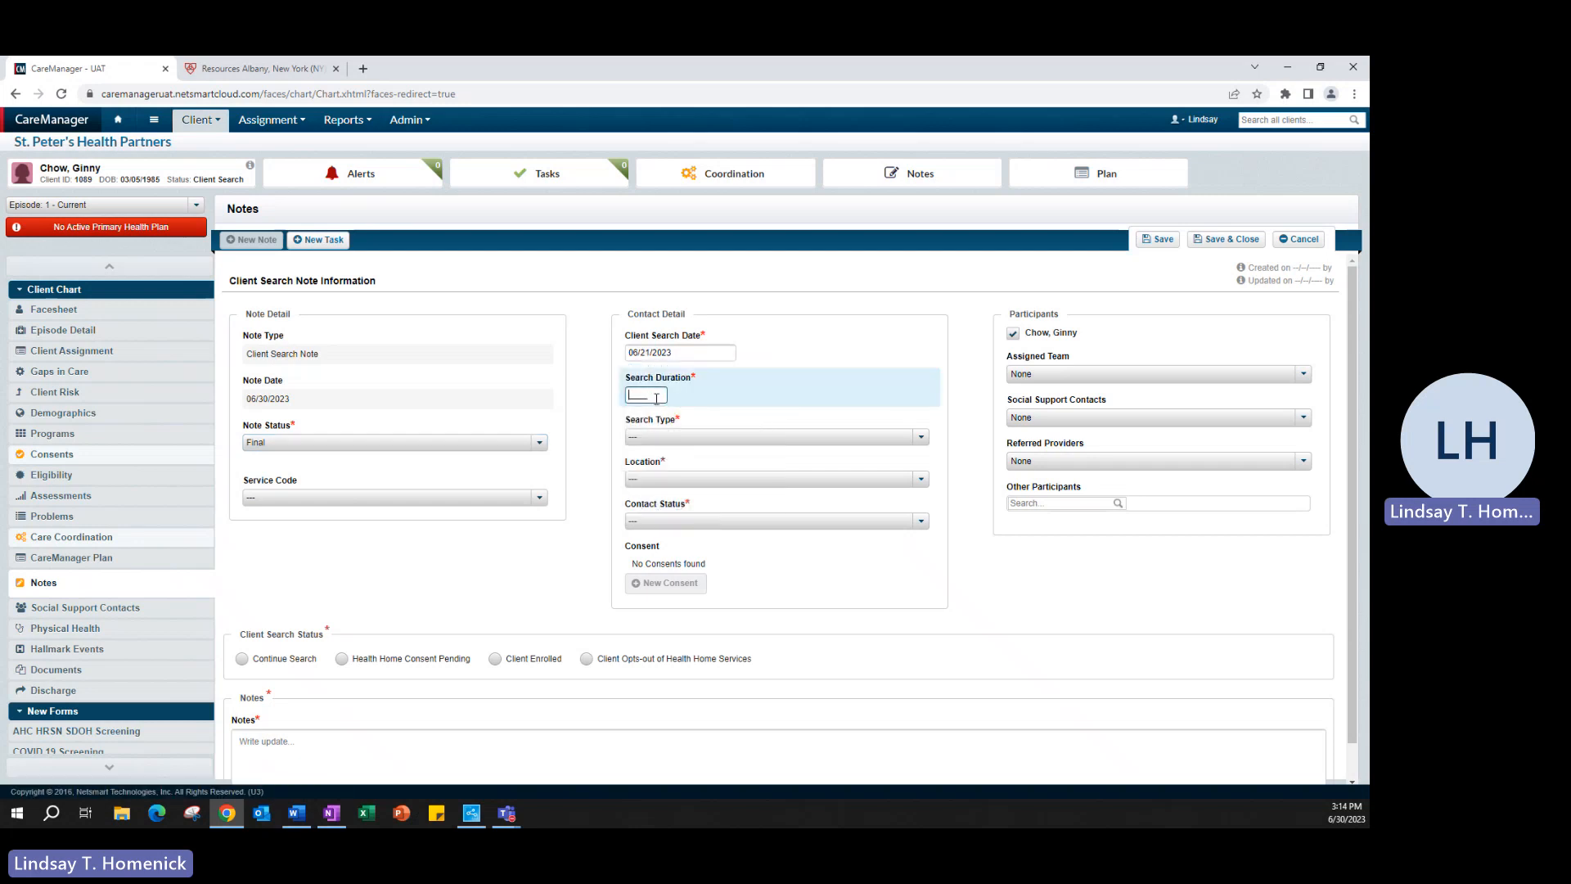
{"action": "type", "text": "15__"}
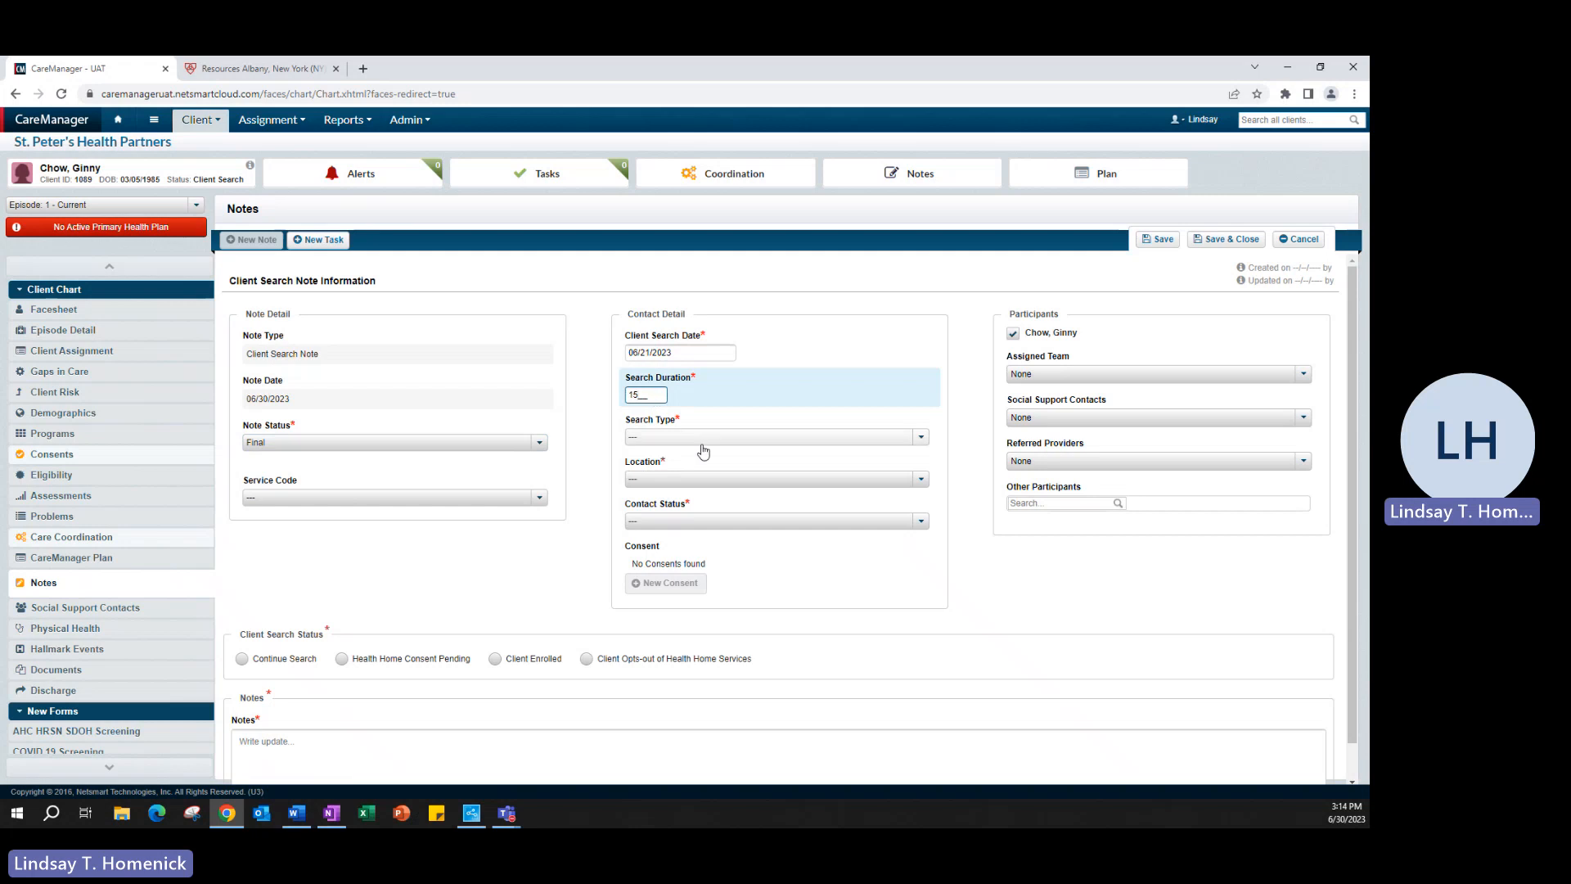
Step: Set search type Telephone, location Office, and contact status Contact Achieved
{"action": "left_click", "coordinate": [710, 439]}
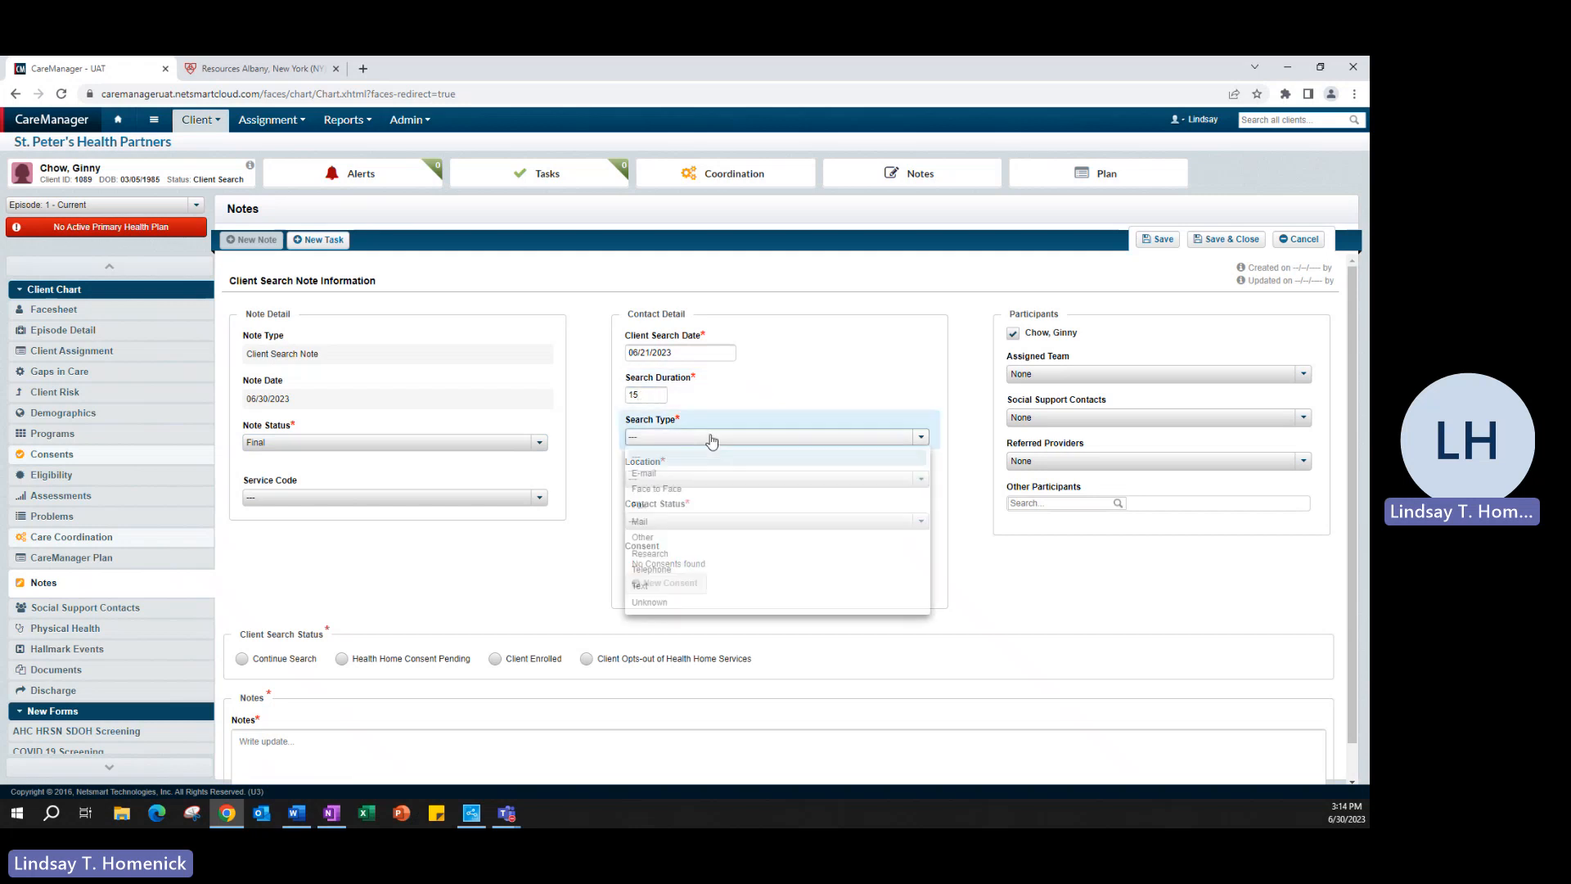
{"action": "left_click", "coordinate": [677, 569]}
{"action": "left_click", "coordinate": [669, 481]}
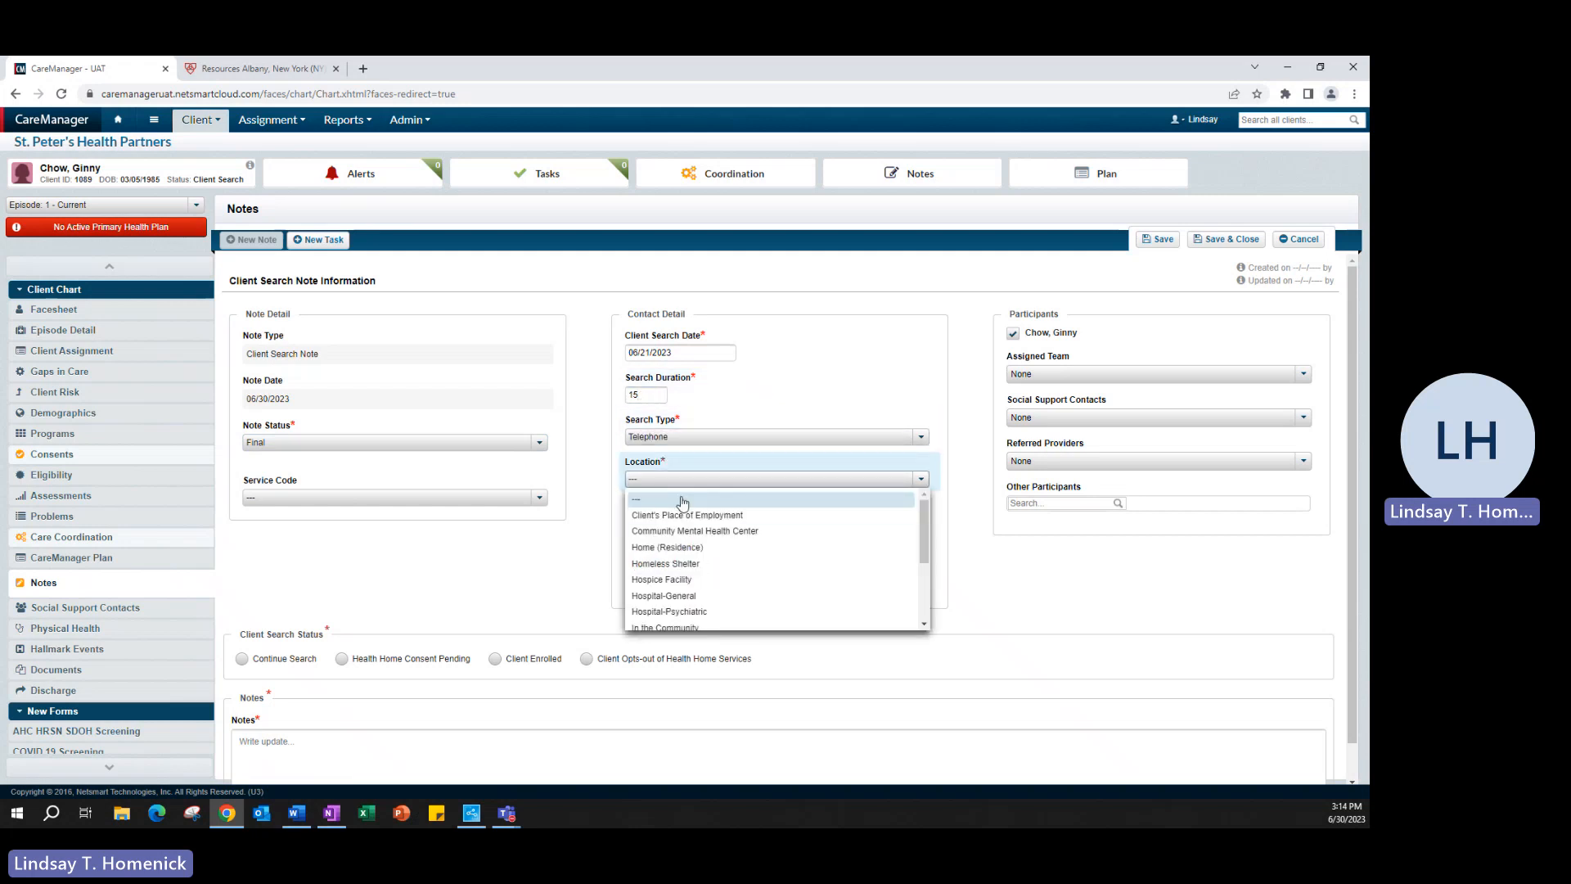
{"action": "scroll", "coordinate": [739, 564], "scroll_direction": "down", "scroll_amount": 2}
{"action": "left_click", "coordinate": [707, 598]}
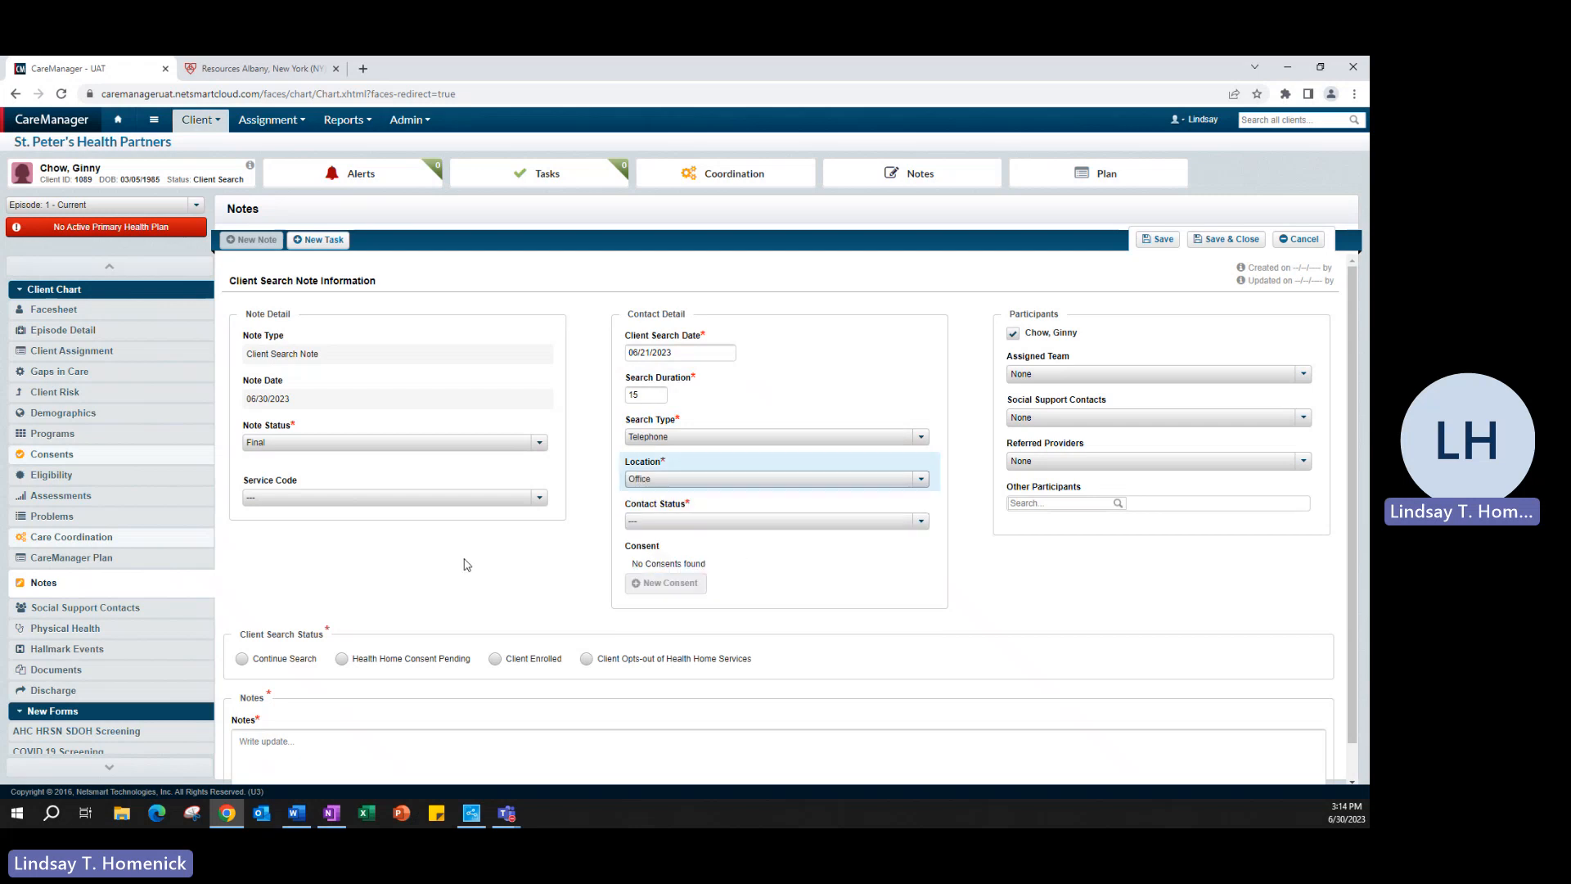
{"action": "left_click", "coordinate": [709, 521]}
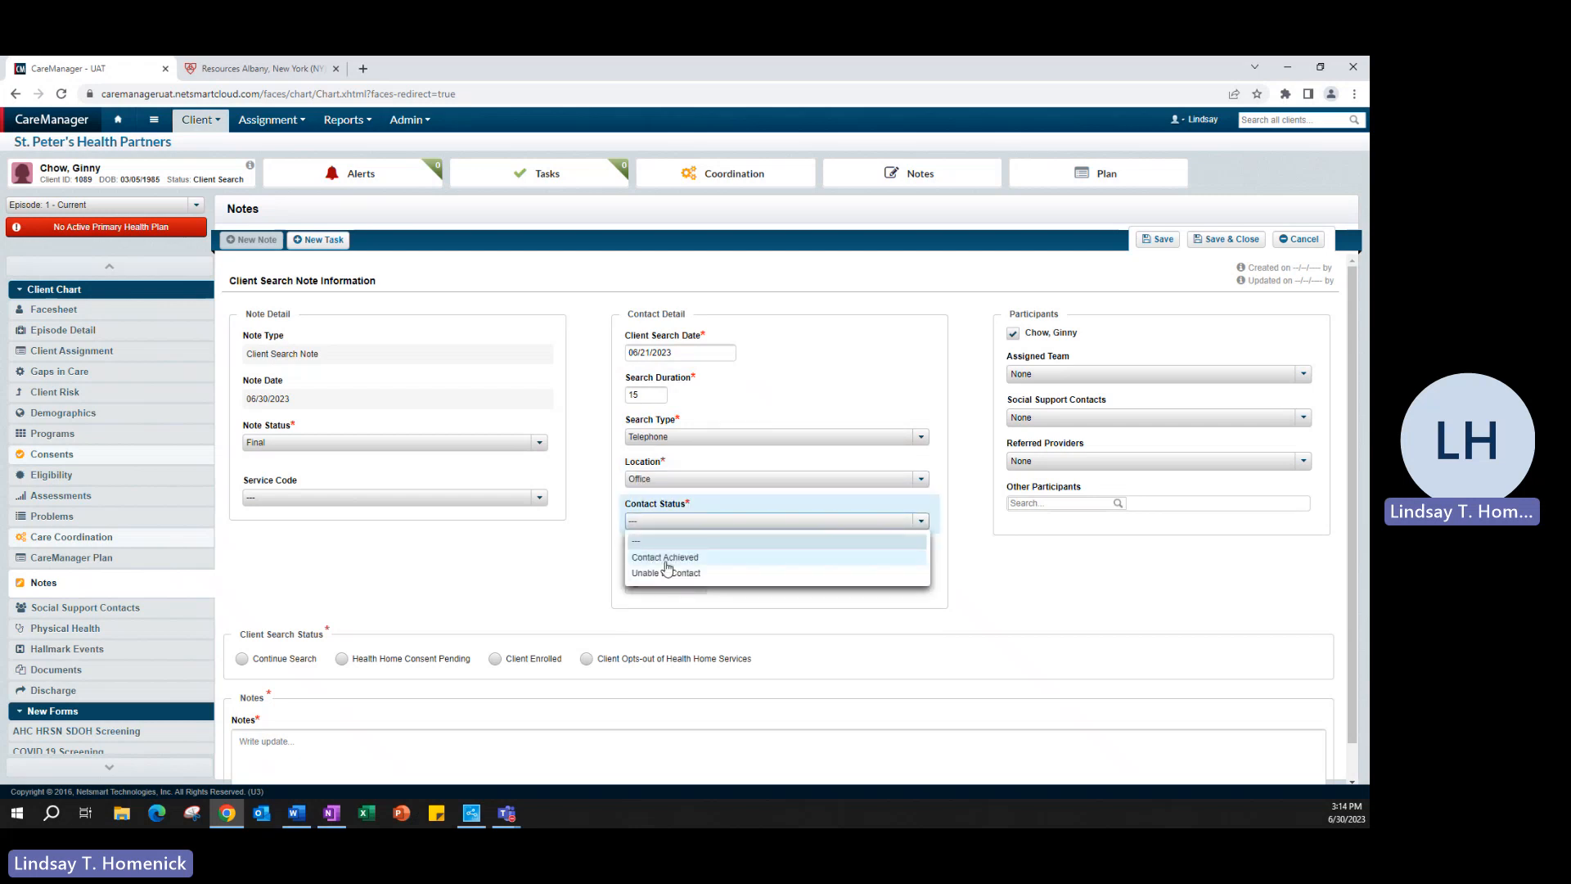
{"action": "left_click", "coordinate": [659, 555]}
{"action": "scroll", "coordinate": [463, 577], "scroll_direction": "down", "scroll_amount": 1}
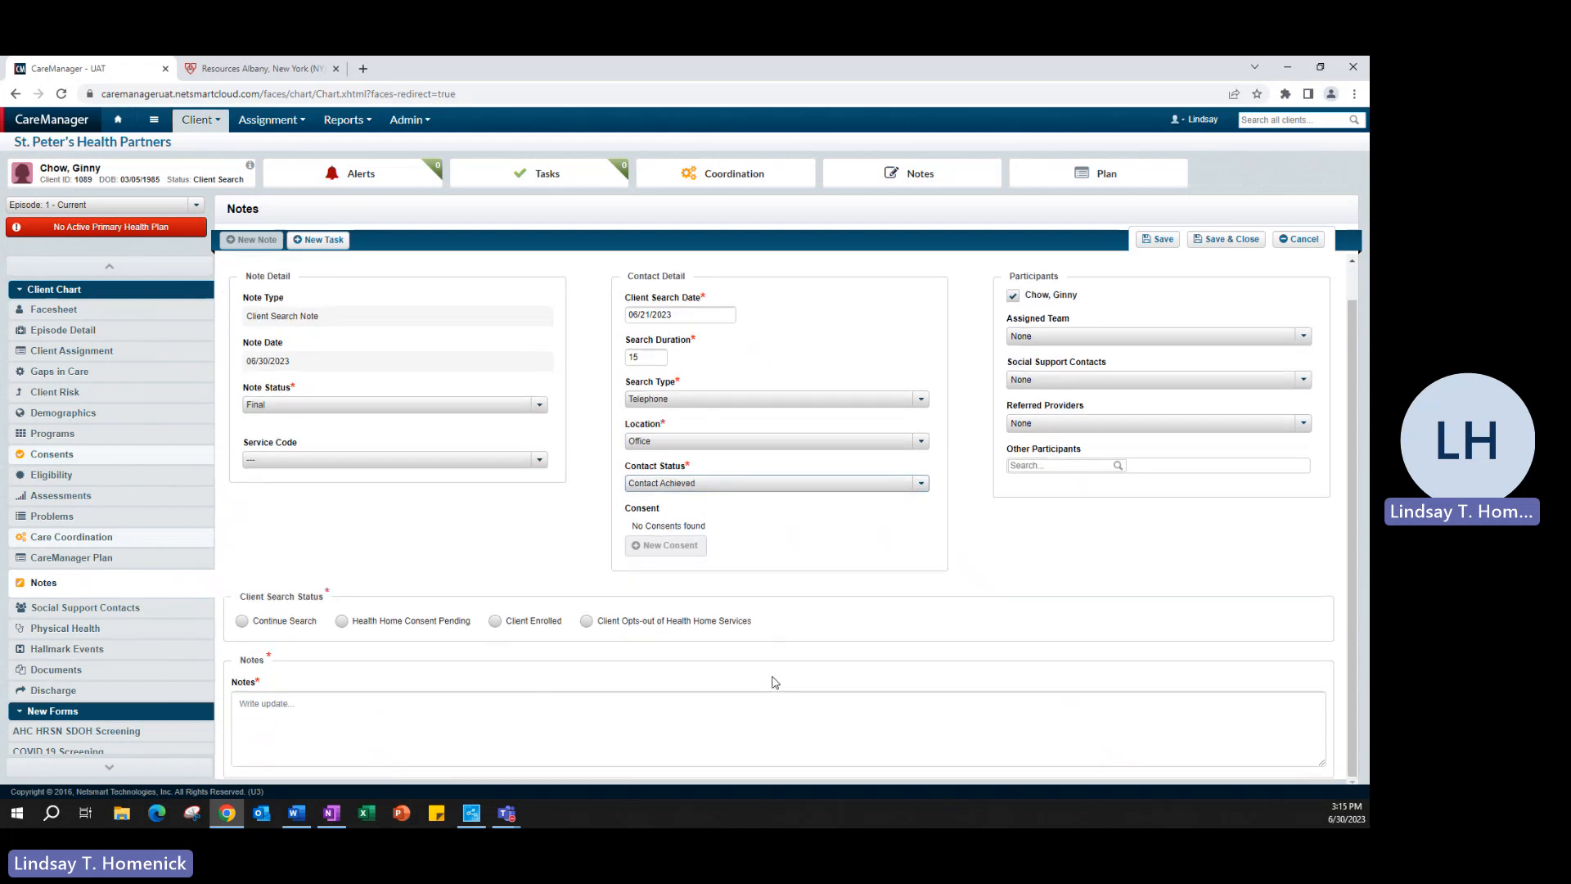
Step: Mark the client as opting out with reason 02 - Member opted-out (pre-consent only)
{"action": "left_click", "coordinate": [588, 623]}
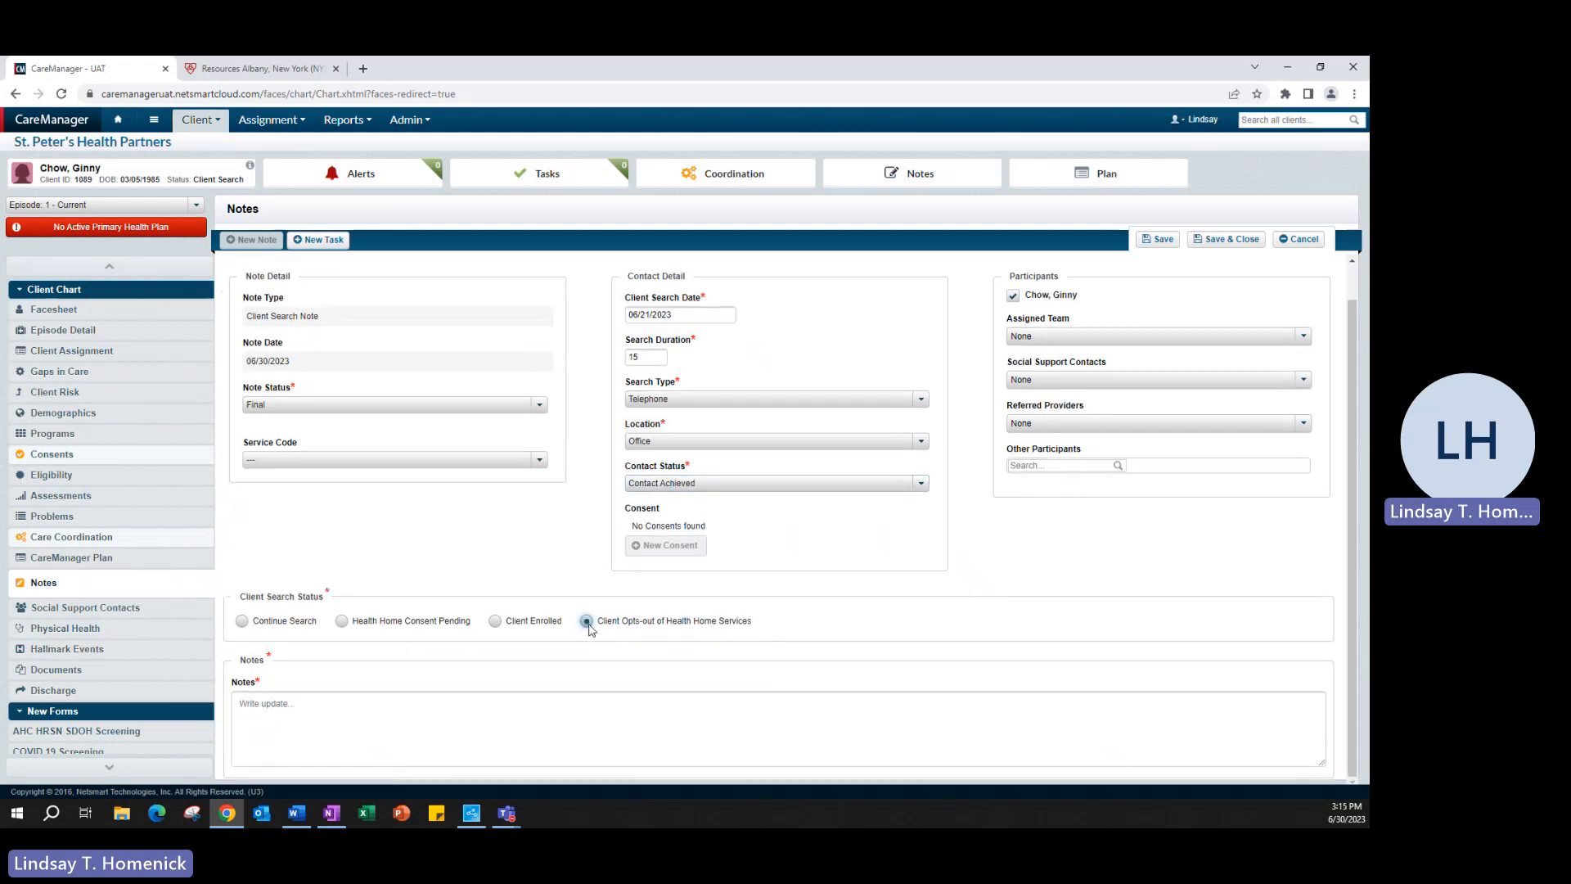
{"action": "scroll", "coordinate": [565, 626], "scroll_direction": "down", "scroll_amount": 2}
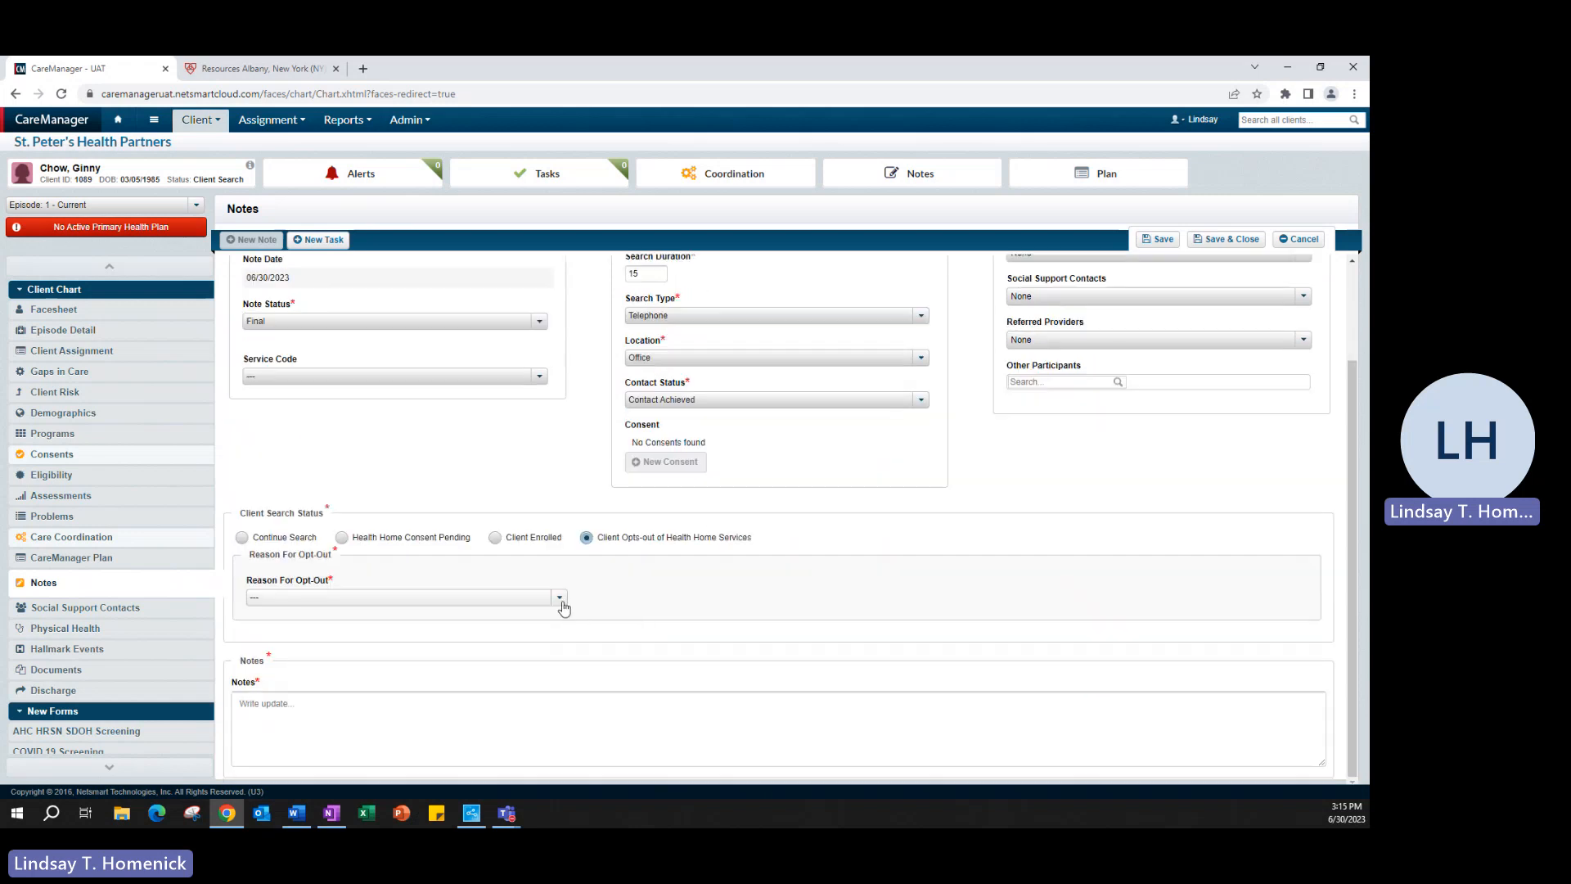
{"action": "left_click", "coordinate": [560, 600]}
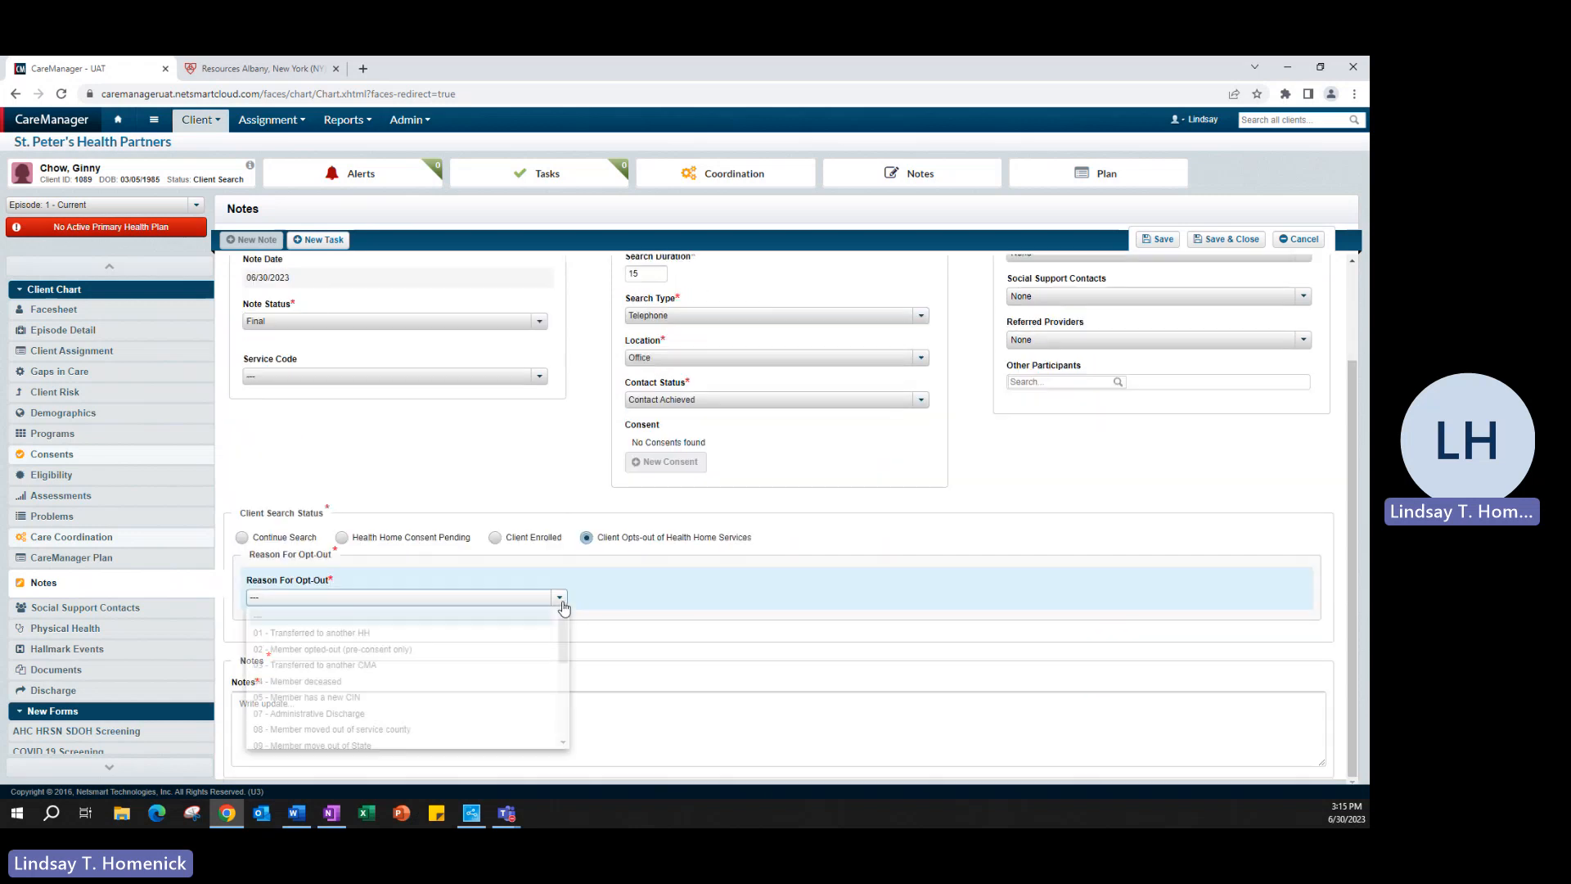
{"action": "left_click", "coordinate": [446, 652]}
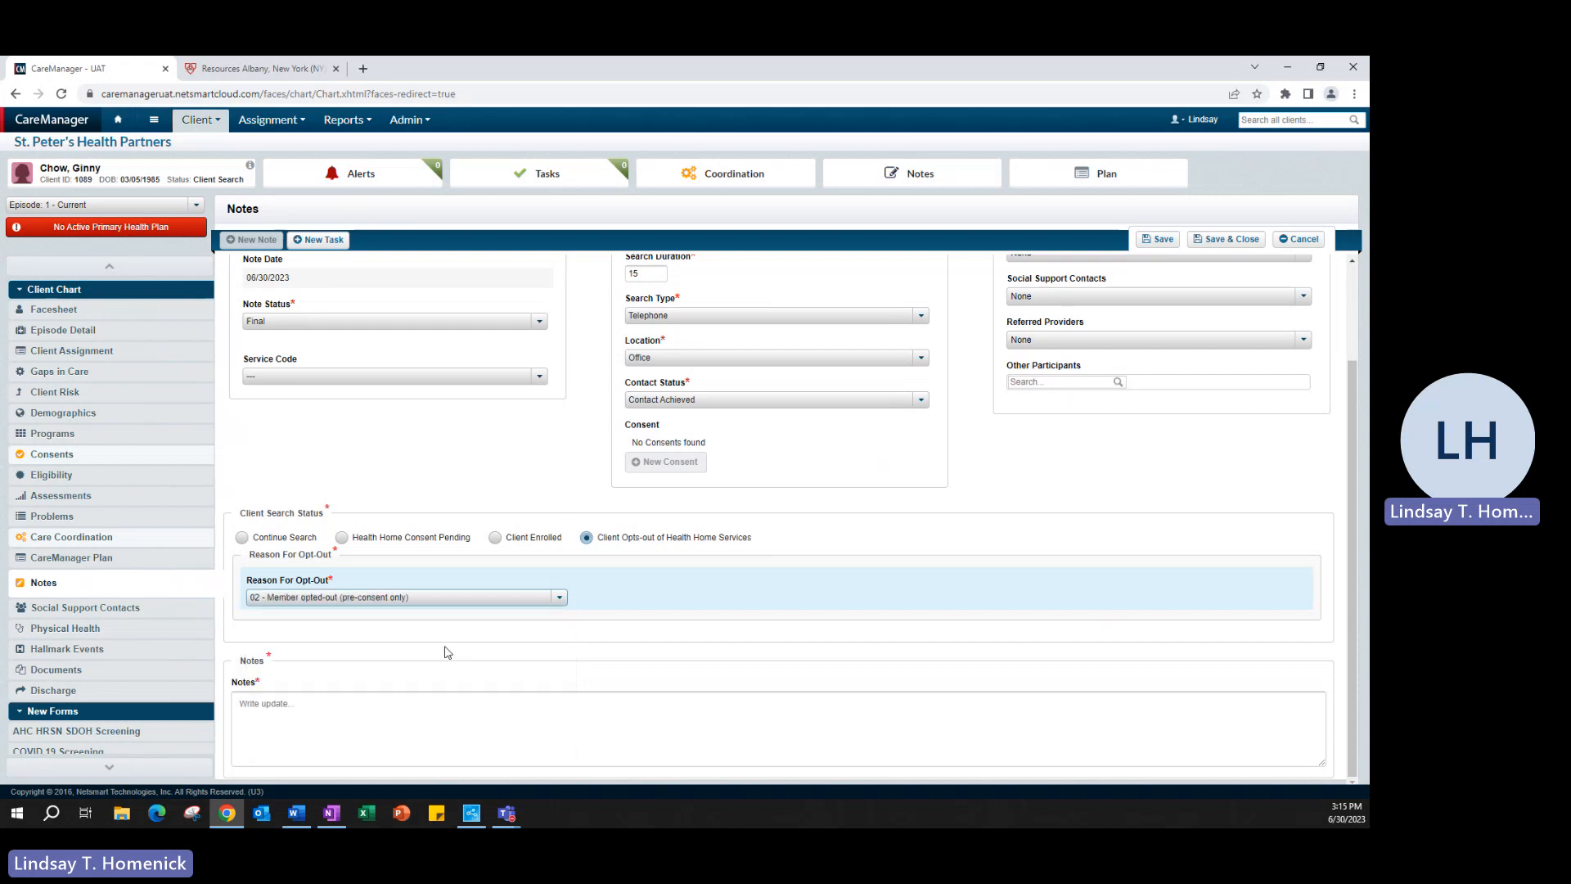
Step: Paste the prepared opt-out narrative from Word into the Notes box
{"action": "key", "text": "alt+Tab"}
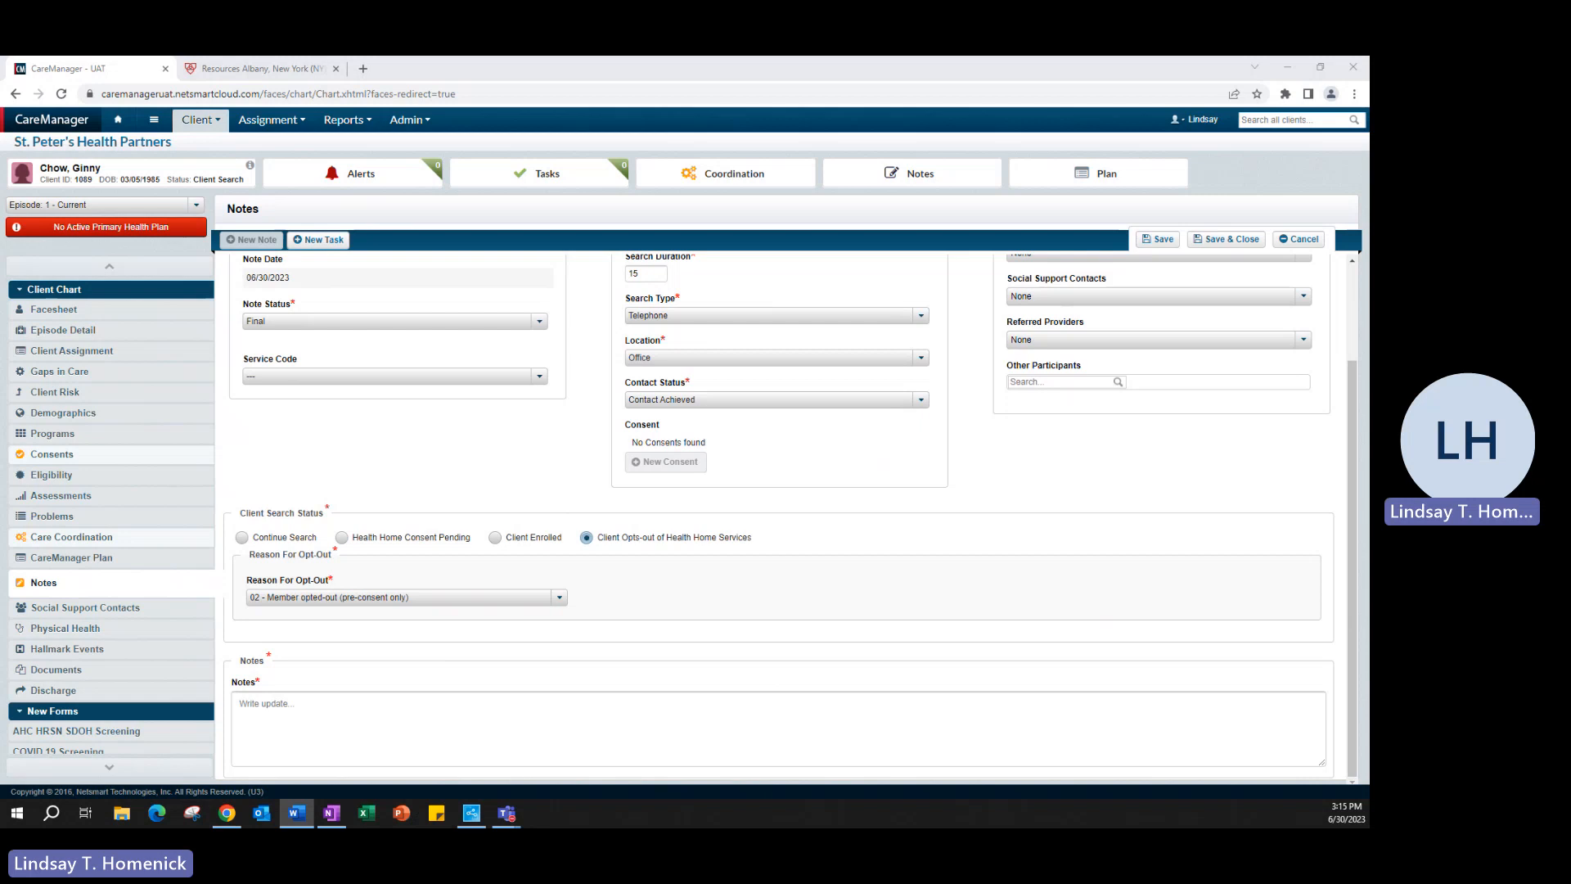
{"action": "left_click", "coordinate": [816, 725]}
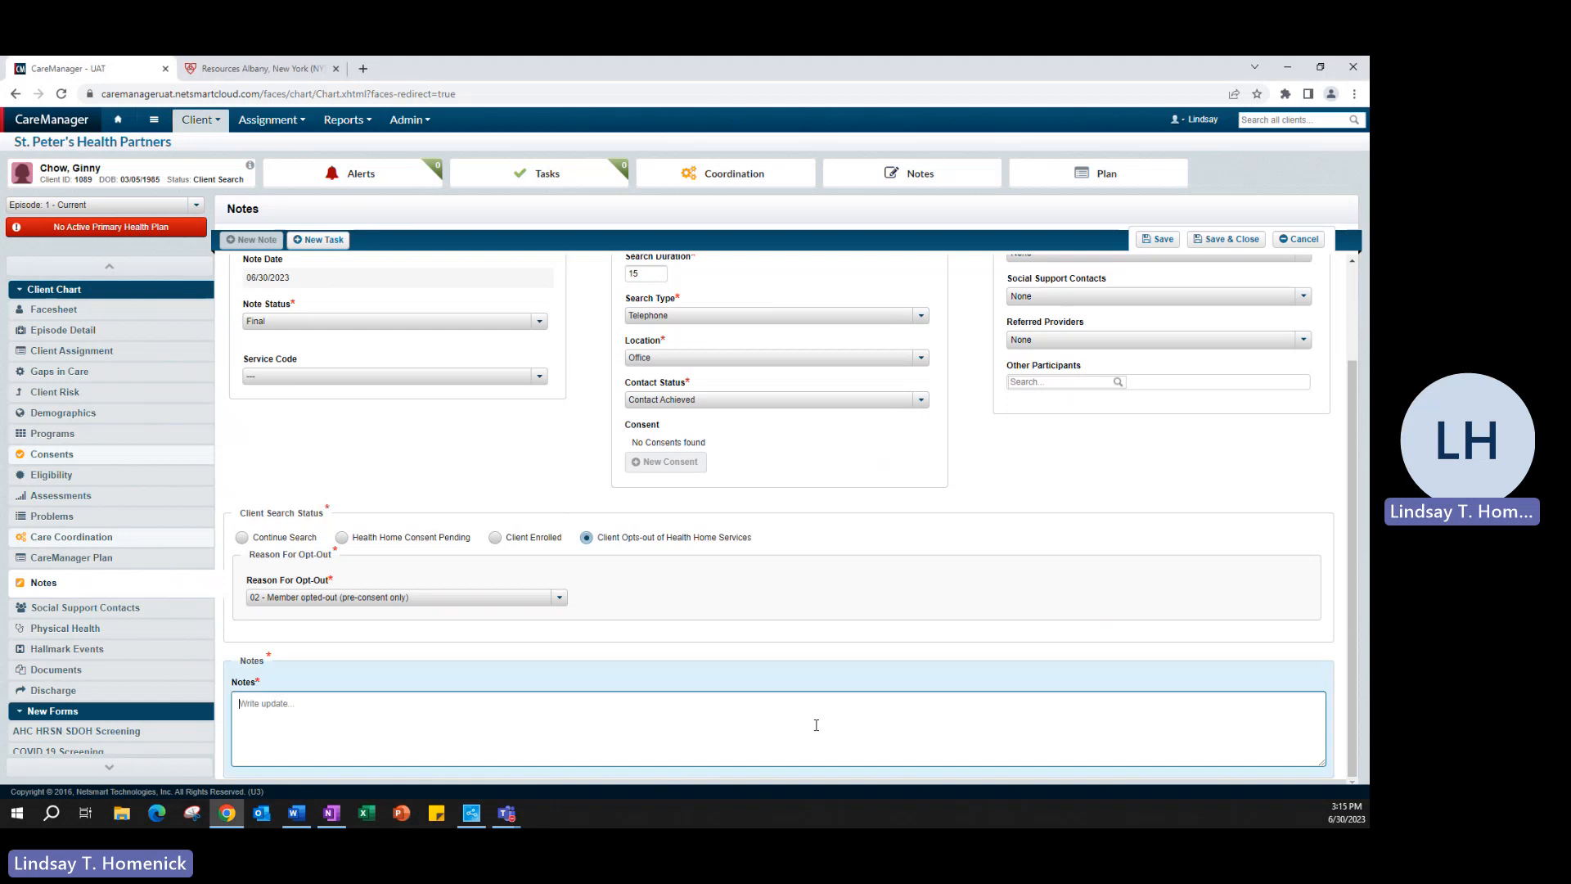
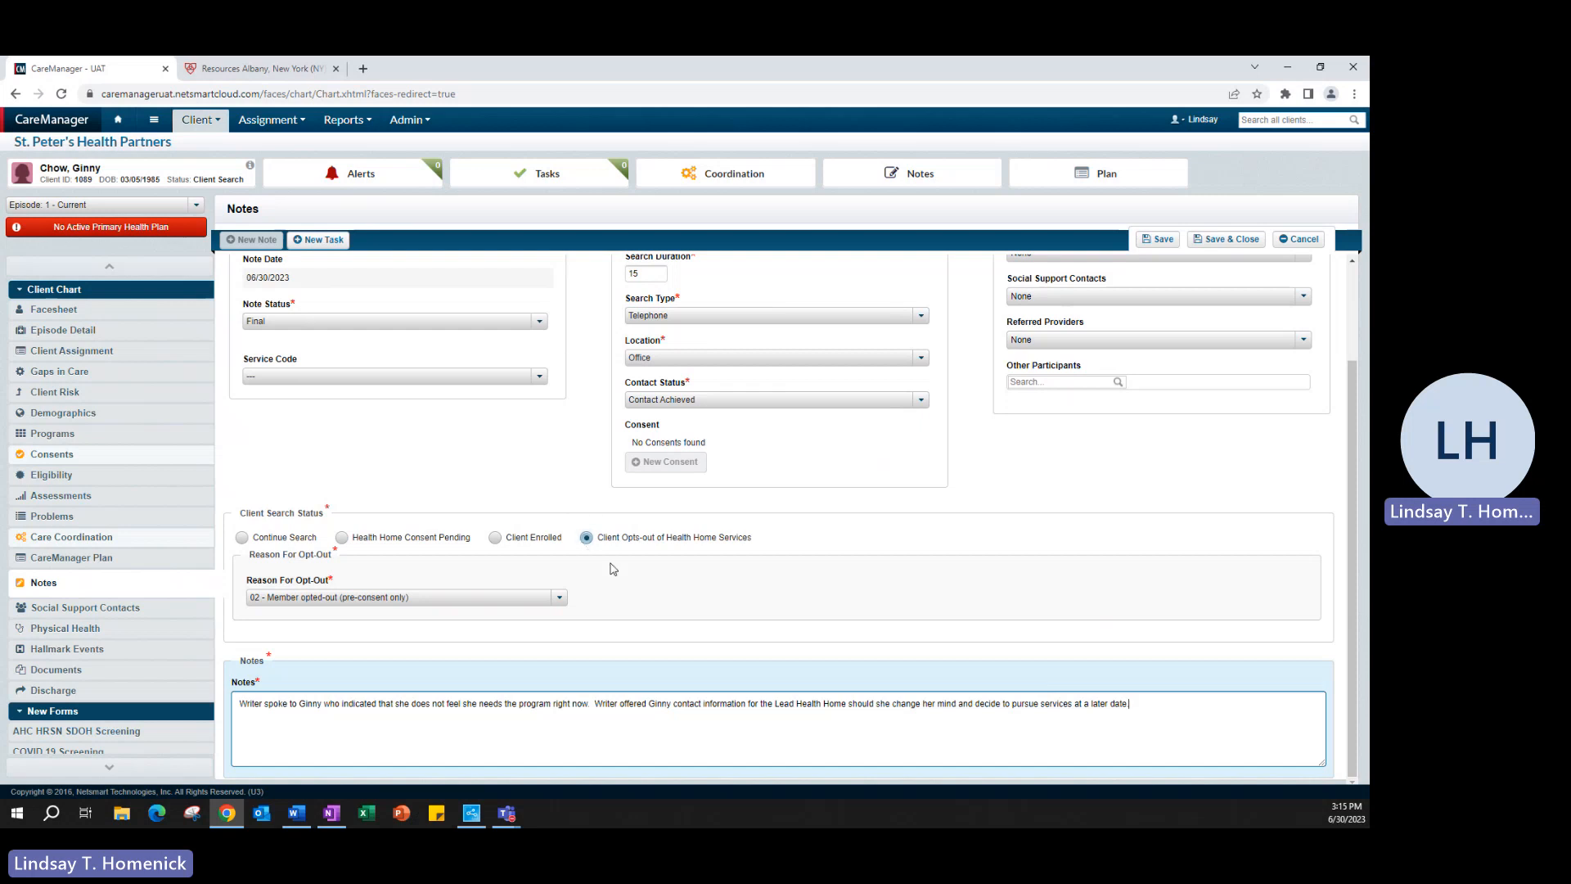
{"action": "scroll", "coordinate": [783, 604], "scroll_direction": "up", "scroll_amount": 2}
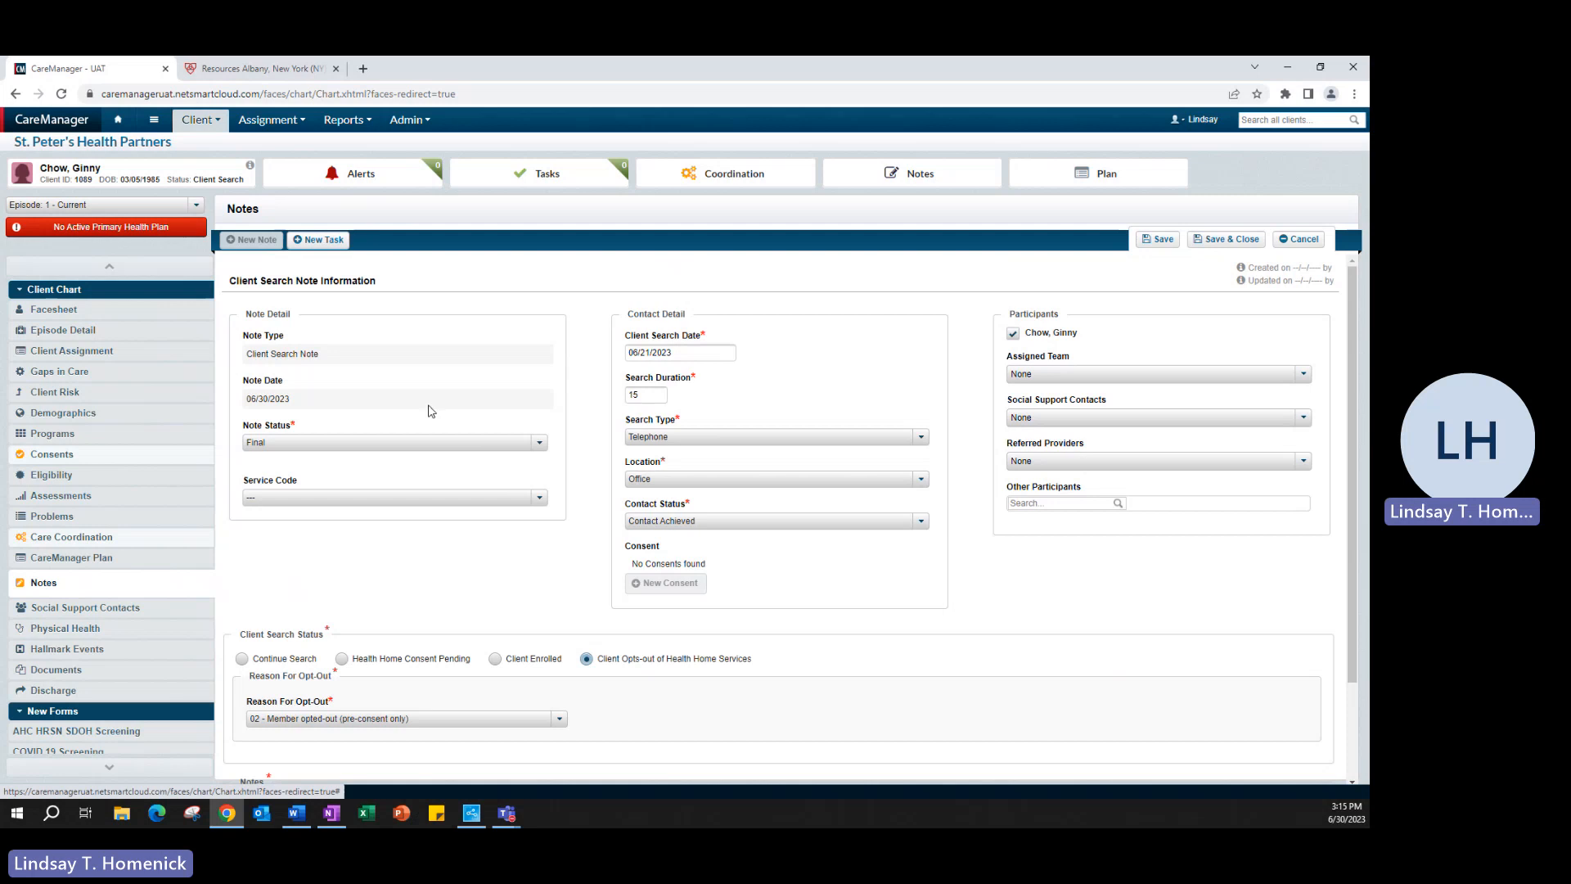
Step: Save and close the note, return home, and open the remaining searched client's chart
{"action": "left_click", "coordinate": [354, 175]}
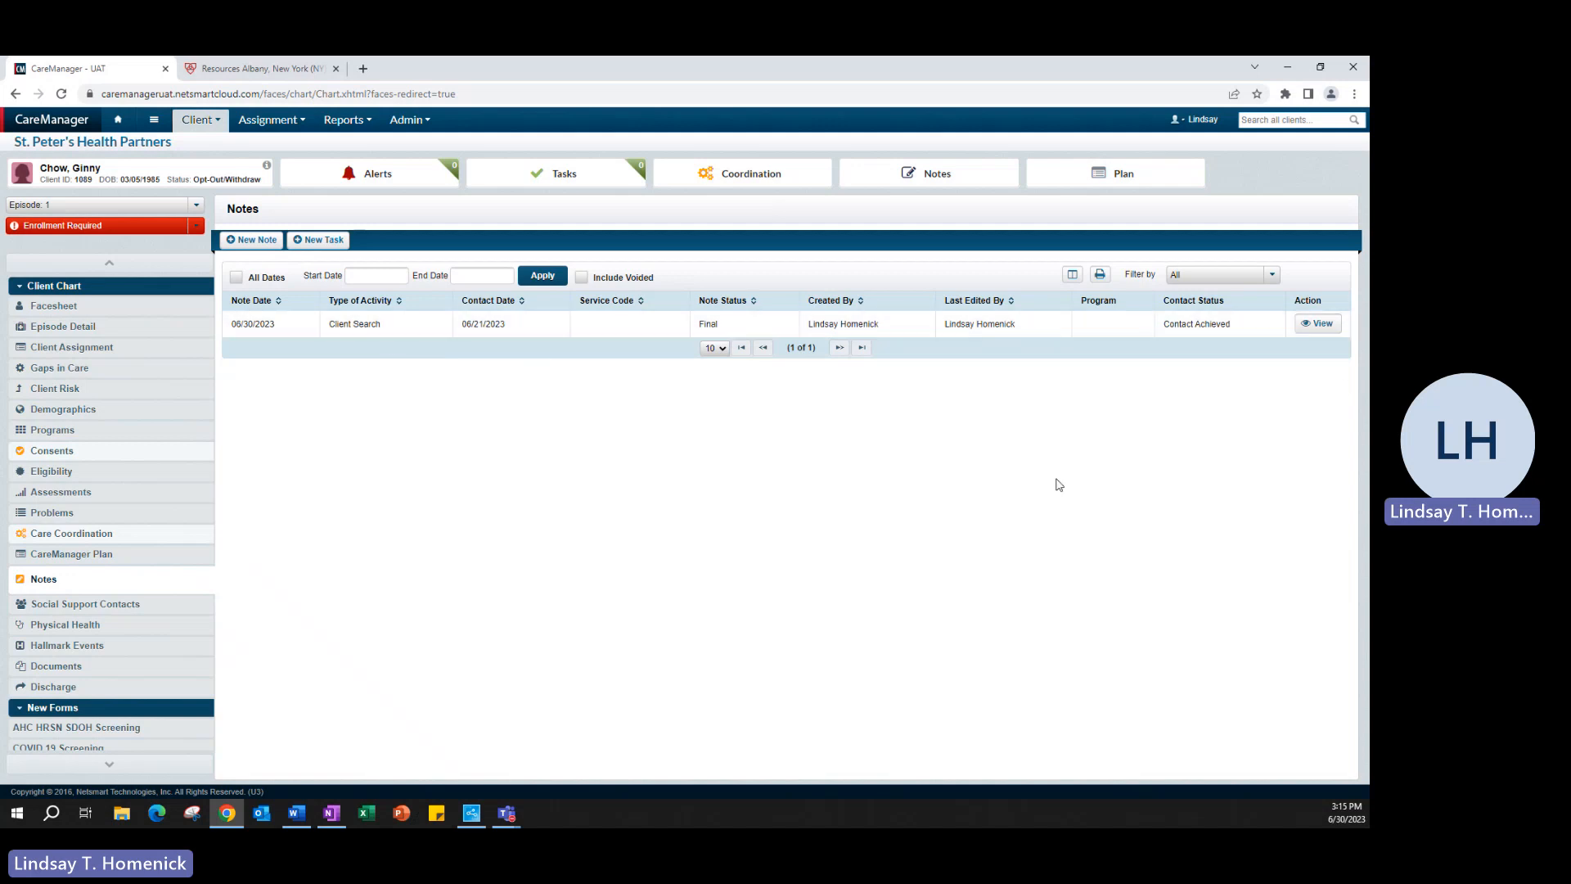
{"action": "left_click", "coordinate": [118, 123]}
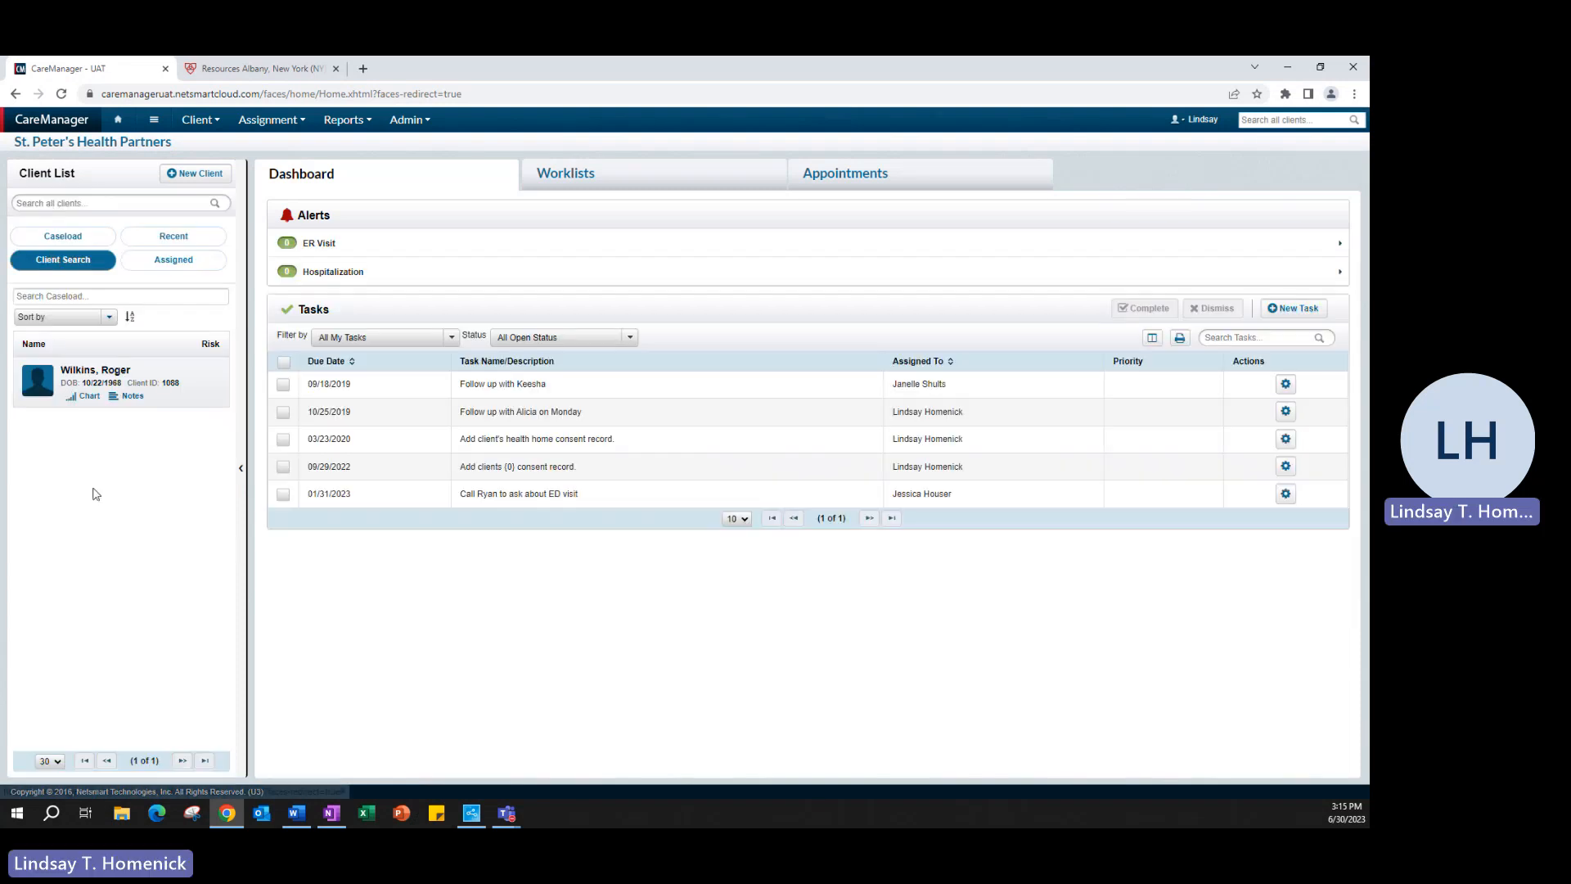
{"action": "key", "text": "alt+Tab"}
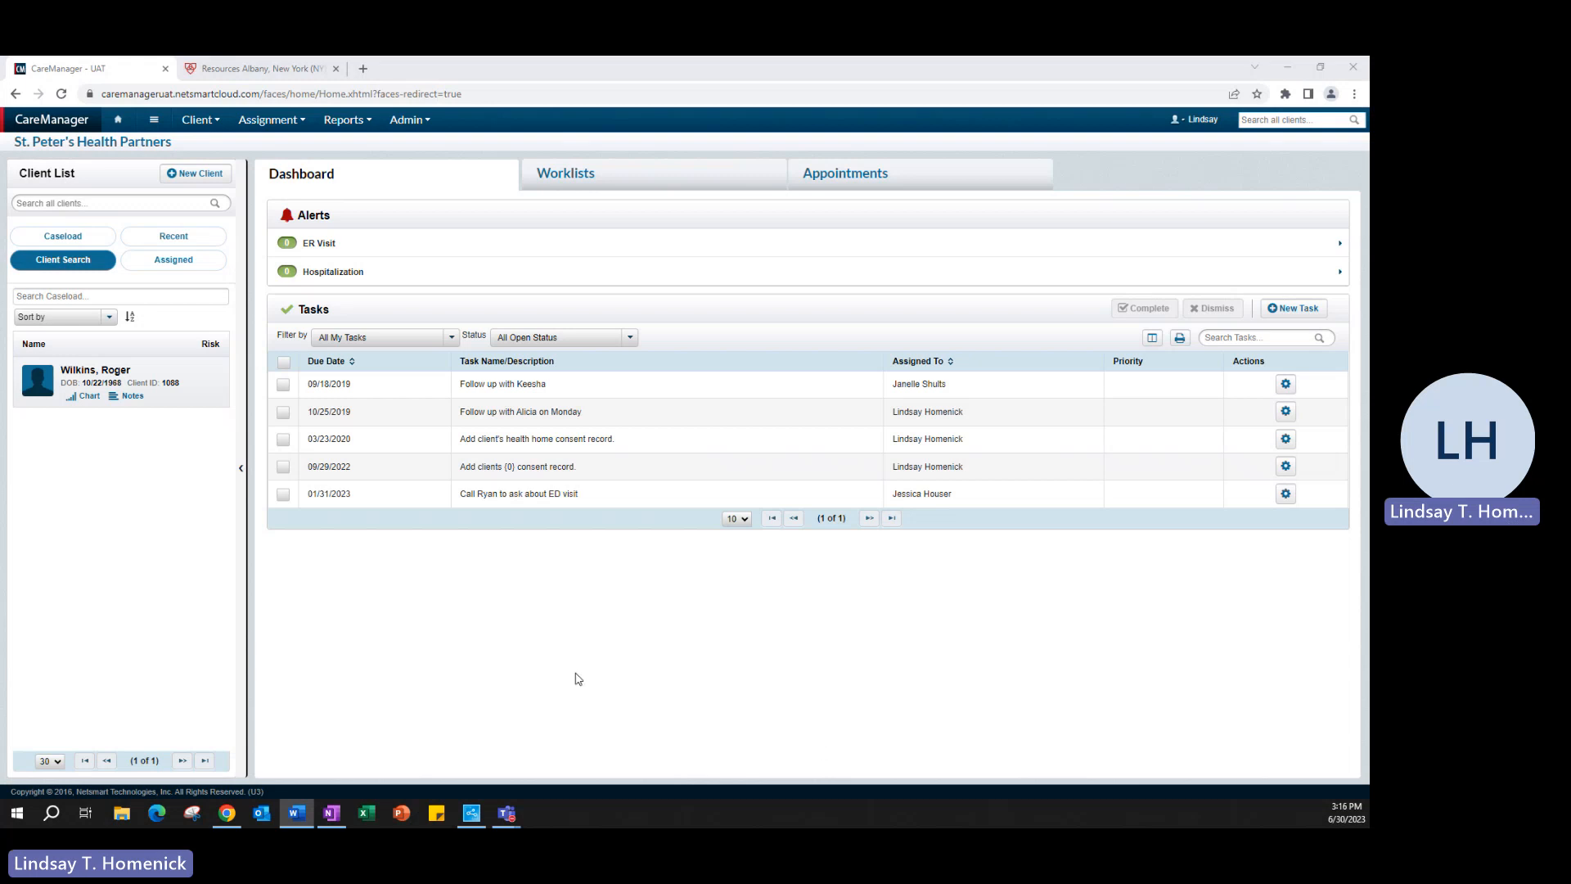
{"action": "left_click", "coordinate": [77, 370]}
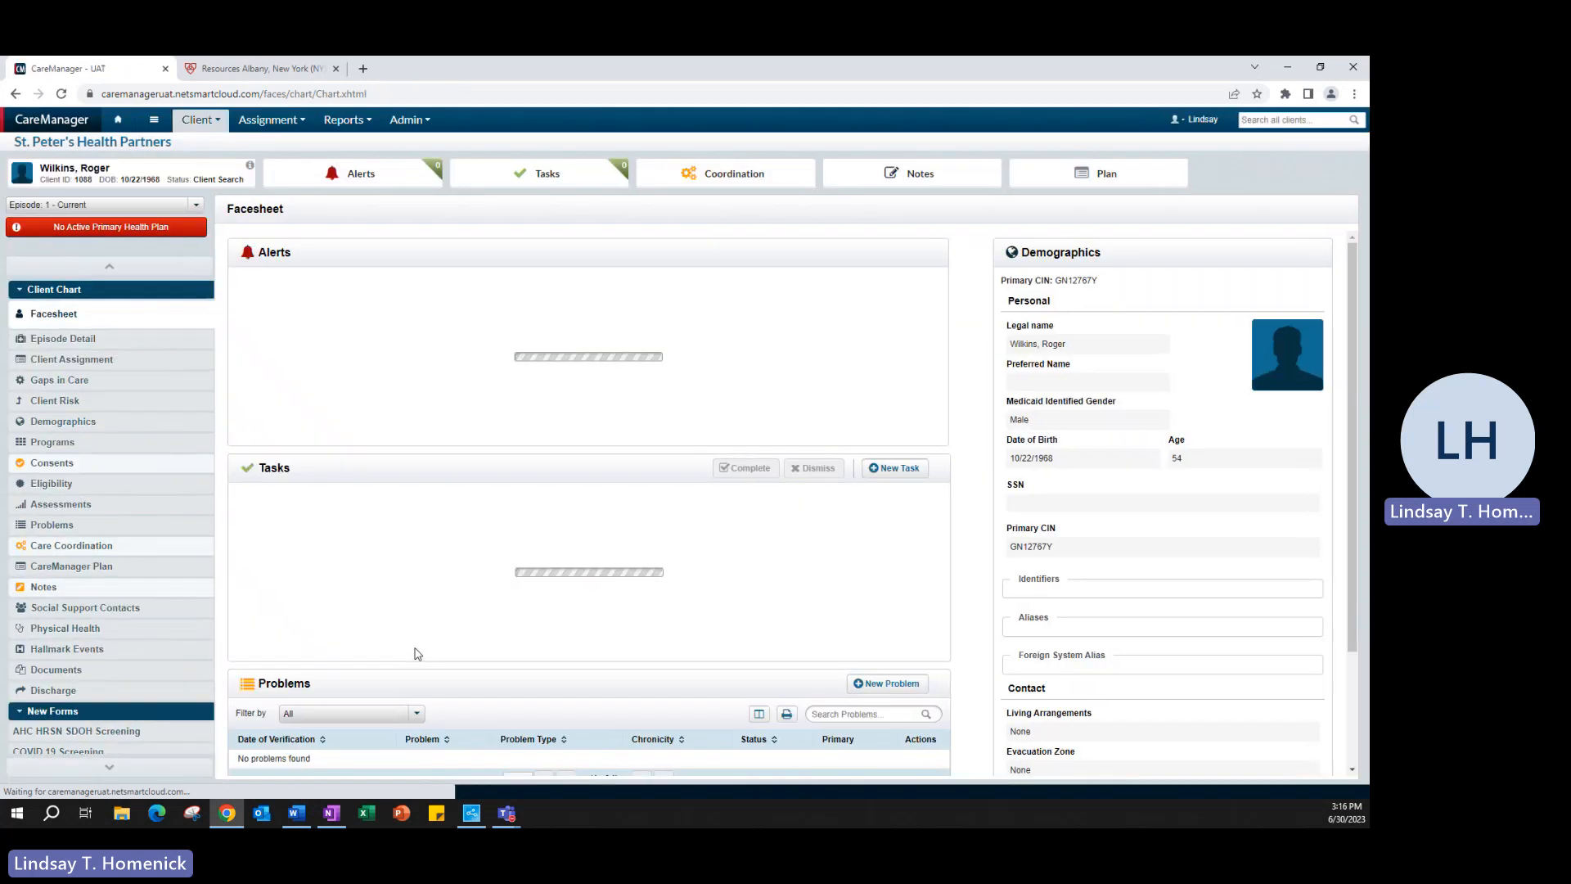
Step: Start a new Client Search Note set to Final with search date 06/01/2023
{"action": "left_click", "coordinate": [99, 597]}
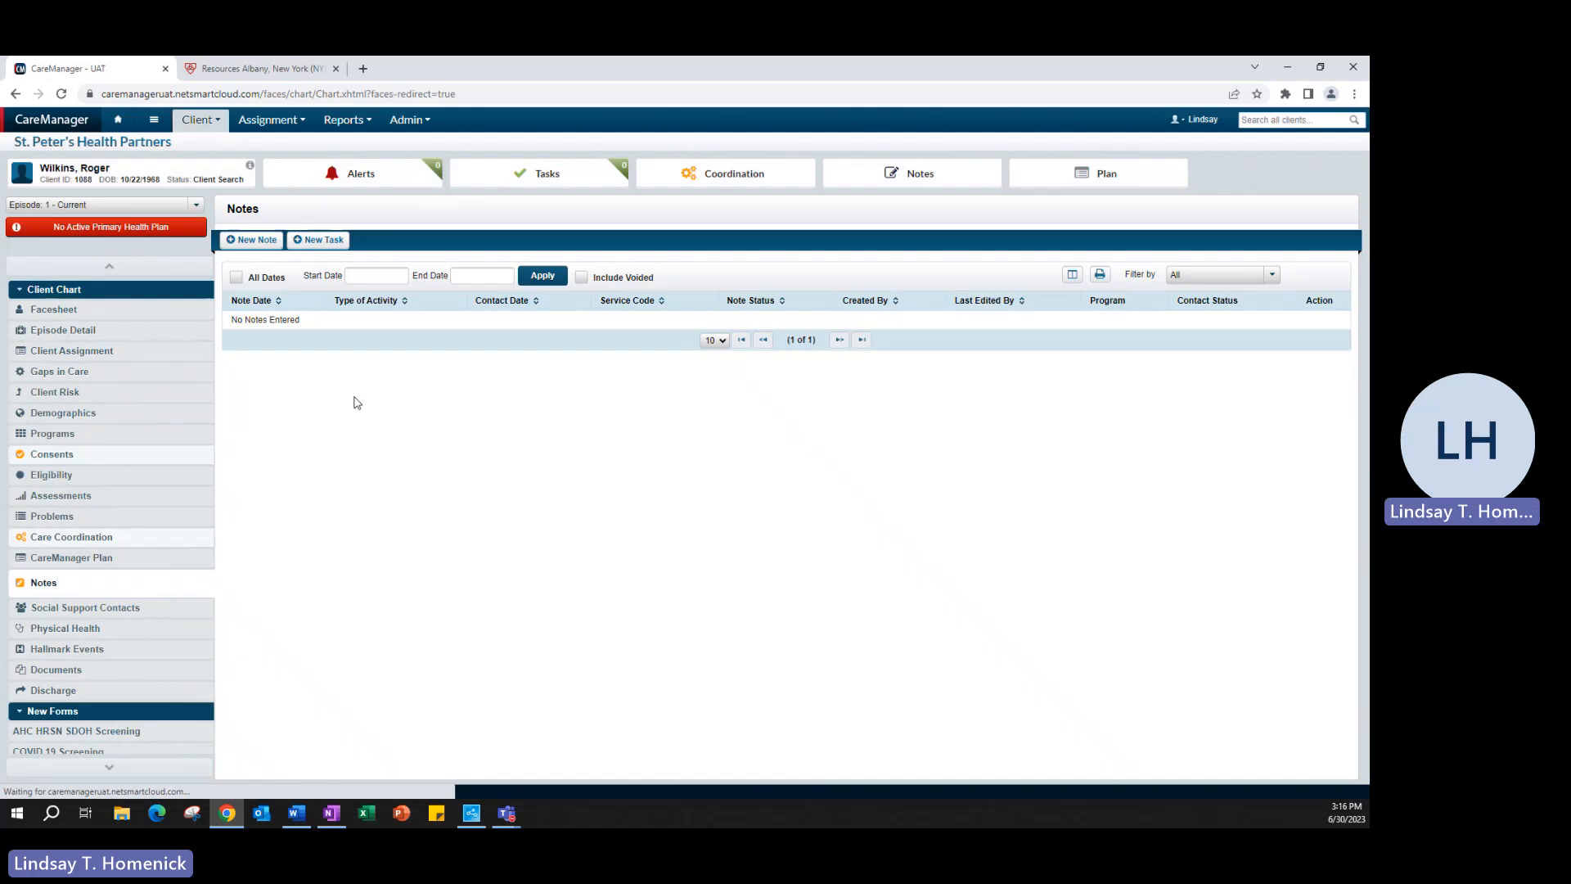
{"action": "left_click", "coordinate": [252, 240]}
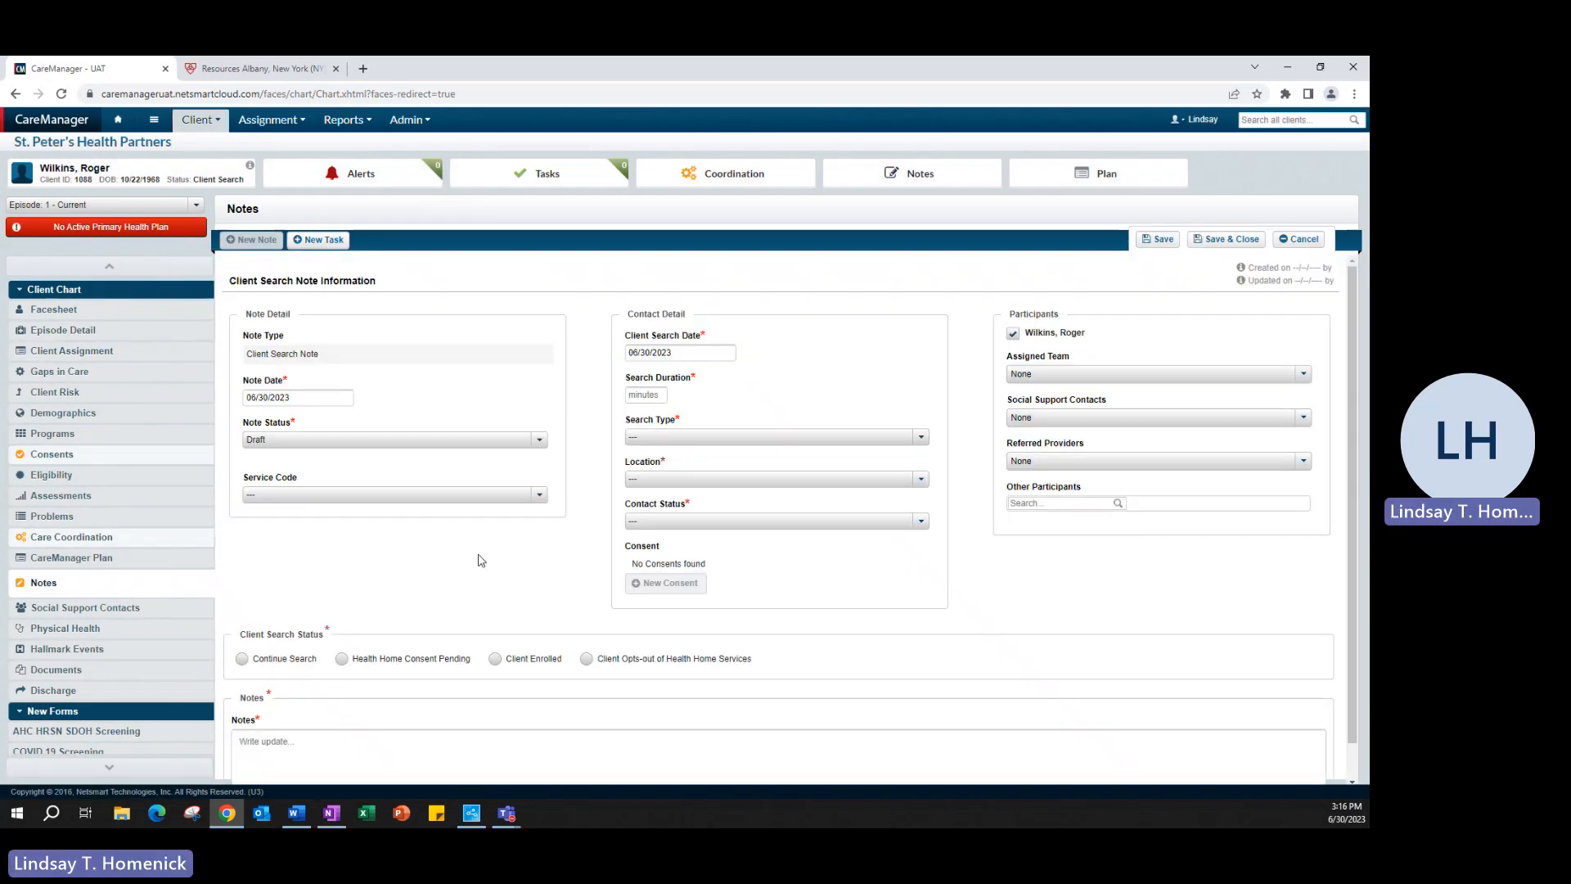
{"action": "left_click", "coordinate": [340, 398]}
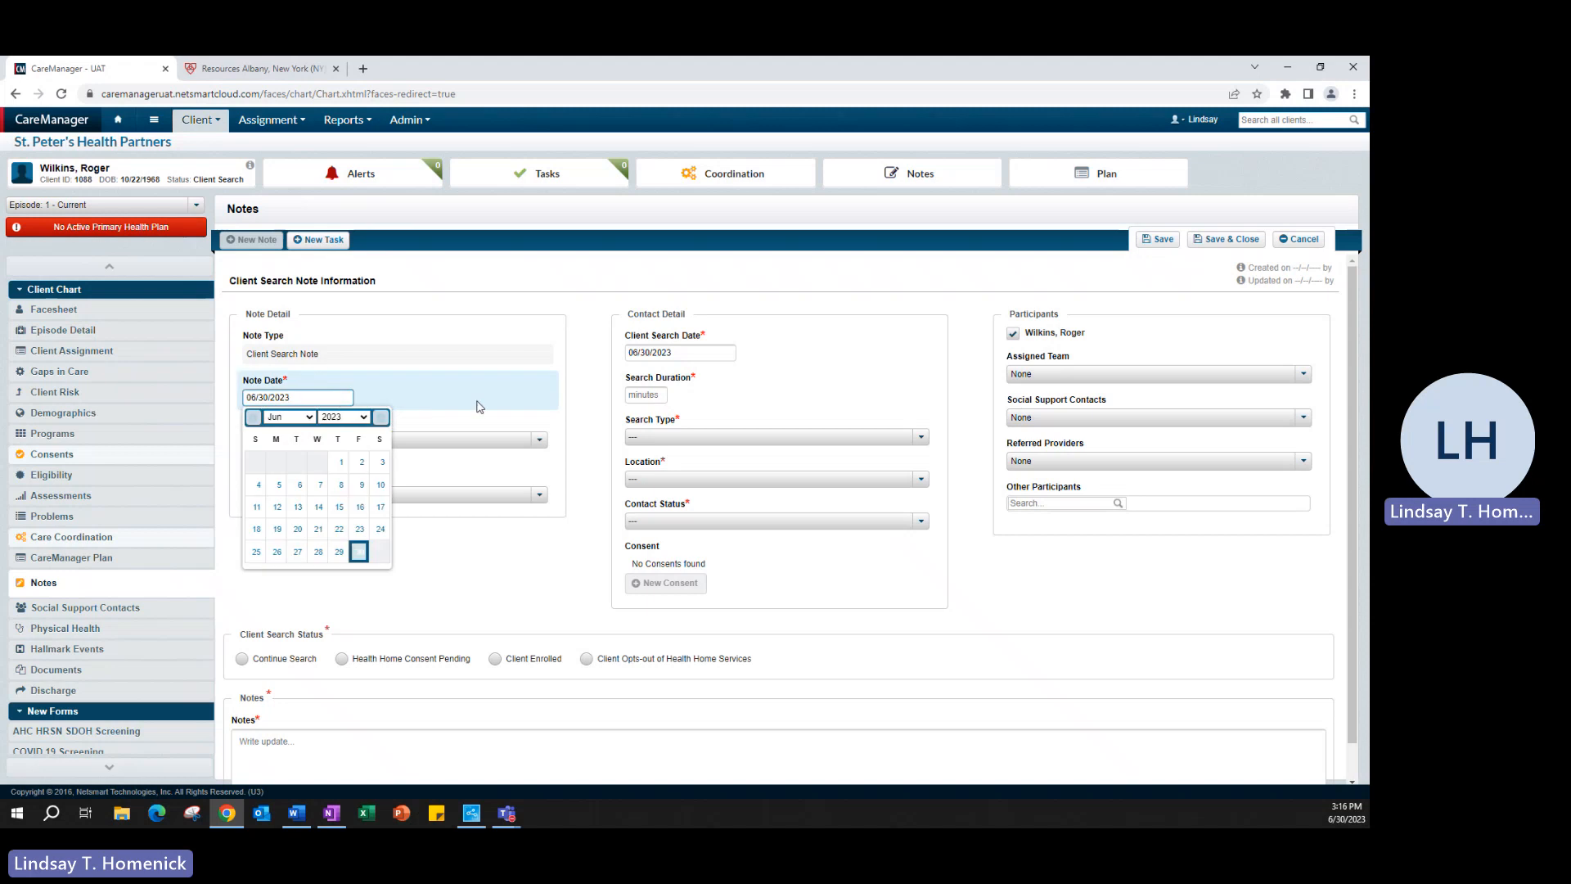
{"action": "left_click", "coordinate": [396, 442]}
{"action": "left_click", "coordinate": [357, 477]}
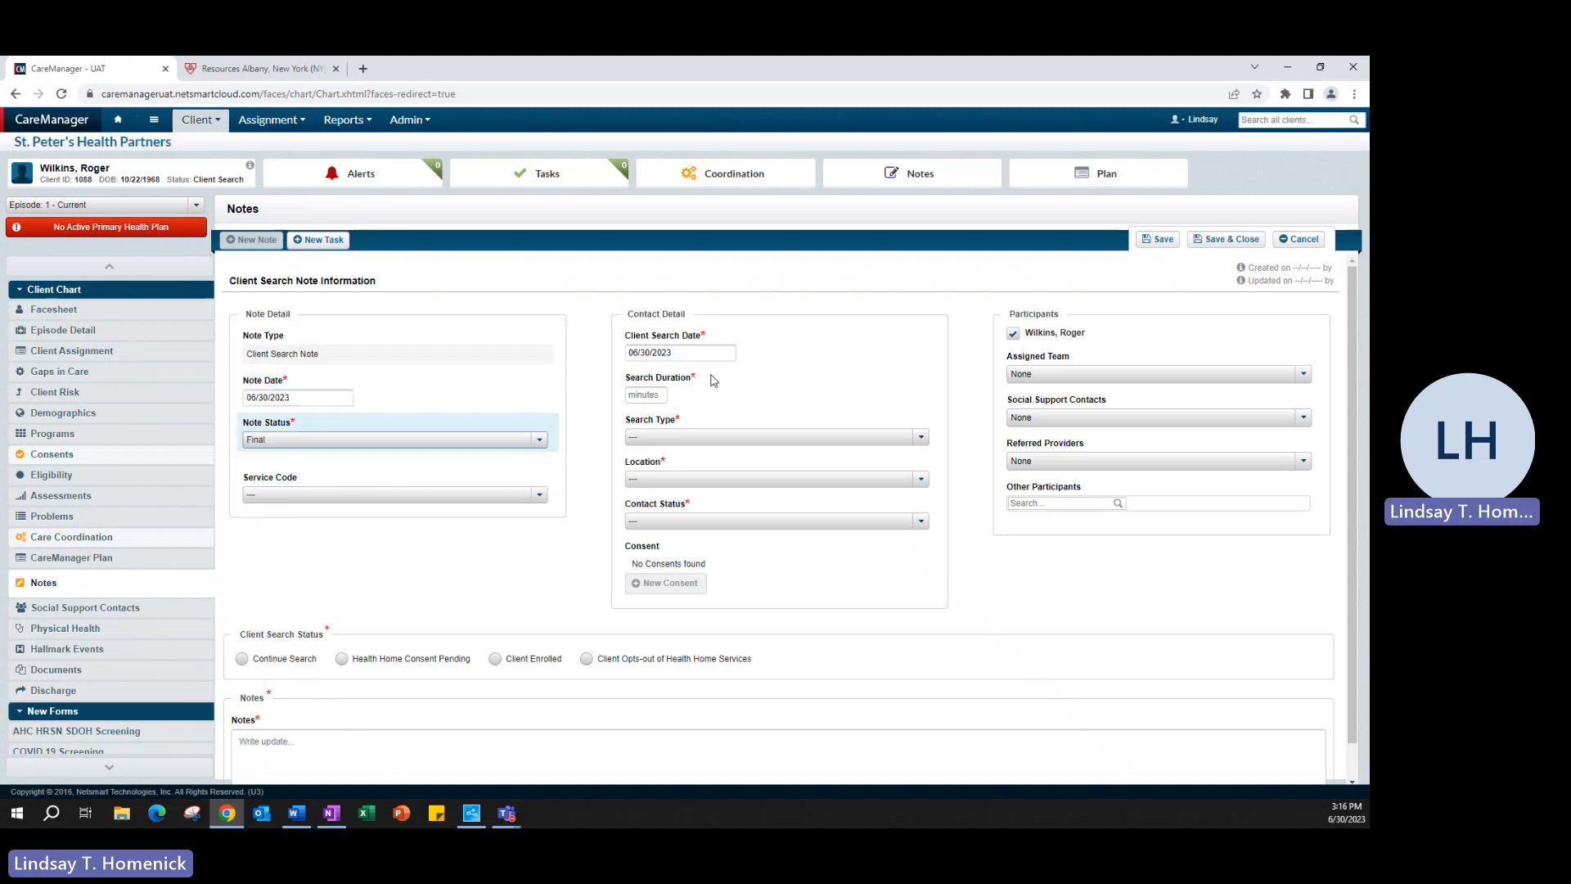
{"action": "left_click", "coordinate": [695, 352]}
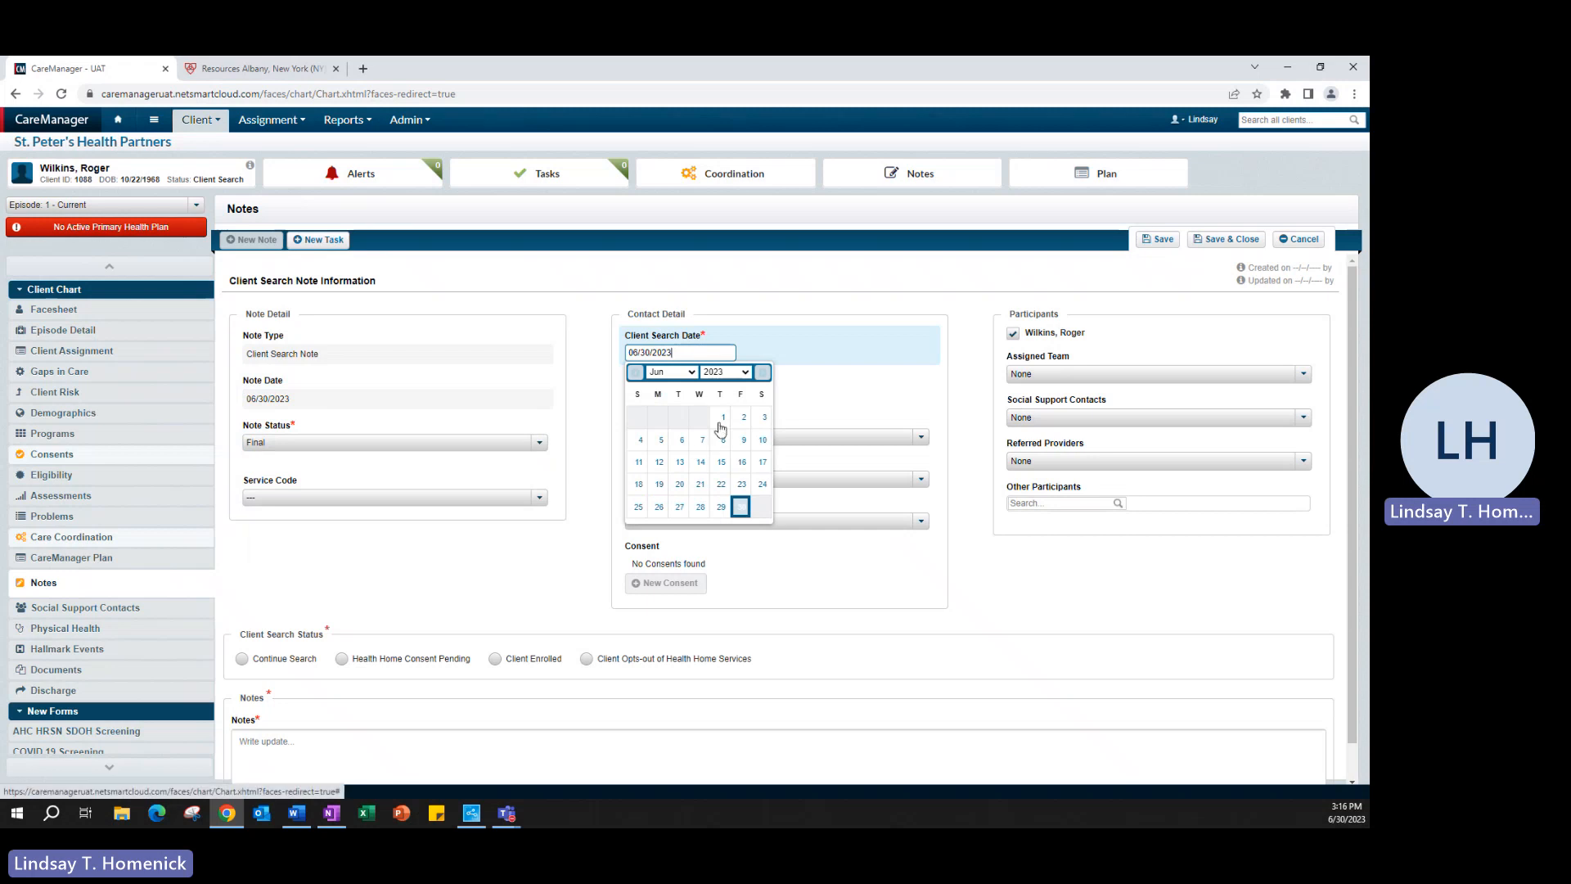
{"action": "left_click", "coordinate": [722, 418]}
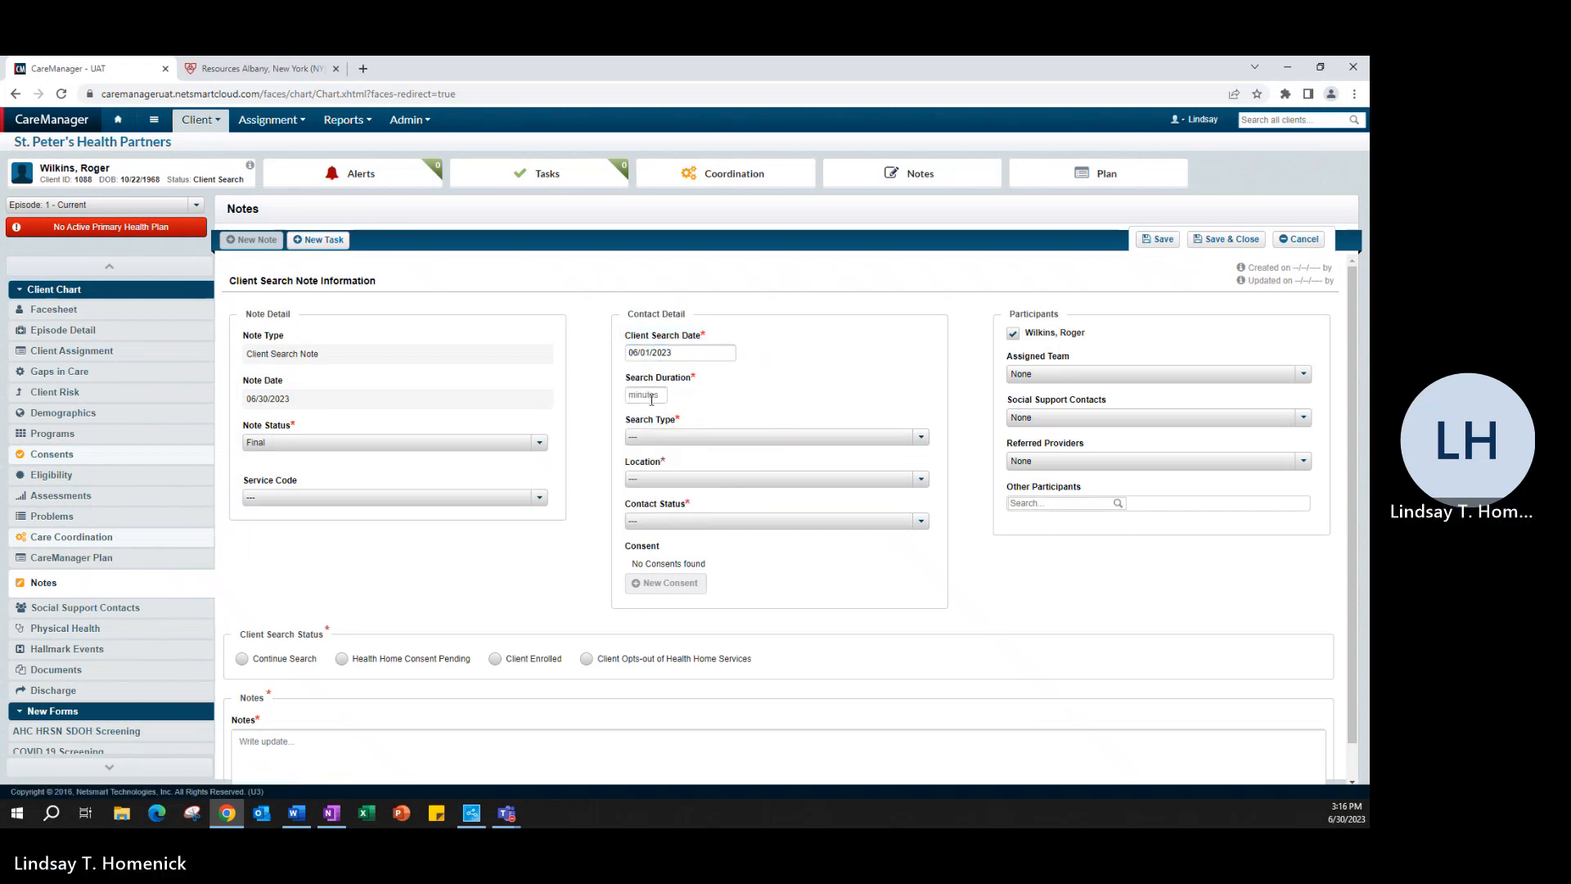
Step: Enter 15 minutes, Telephone search type, Office location and Contact Achieved
{"action": "left_click", "coordinate": [653, 397]}
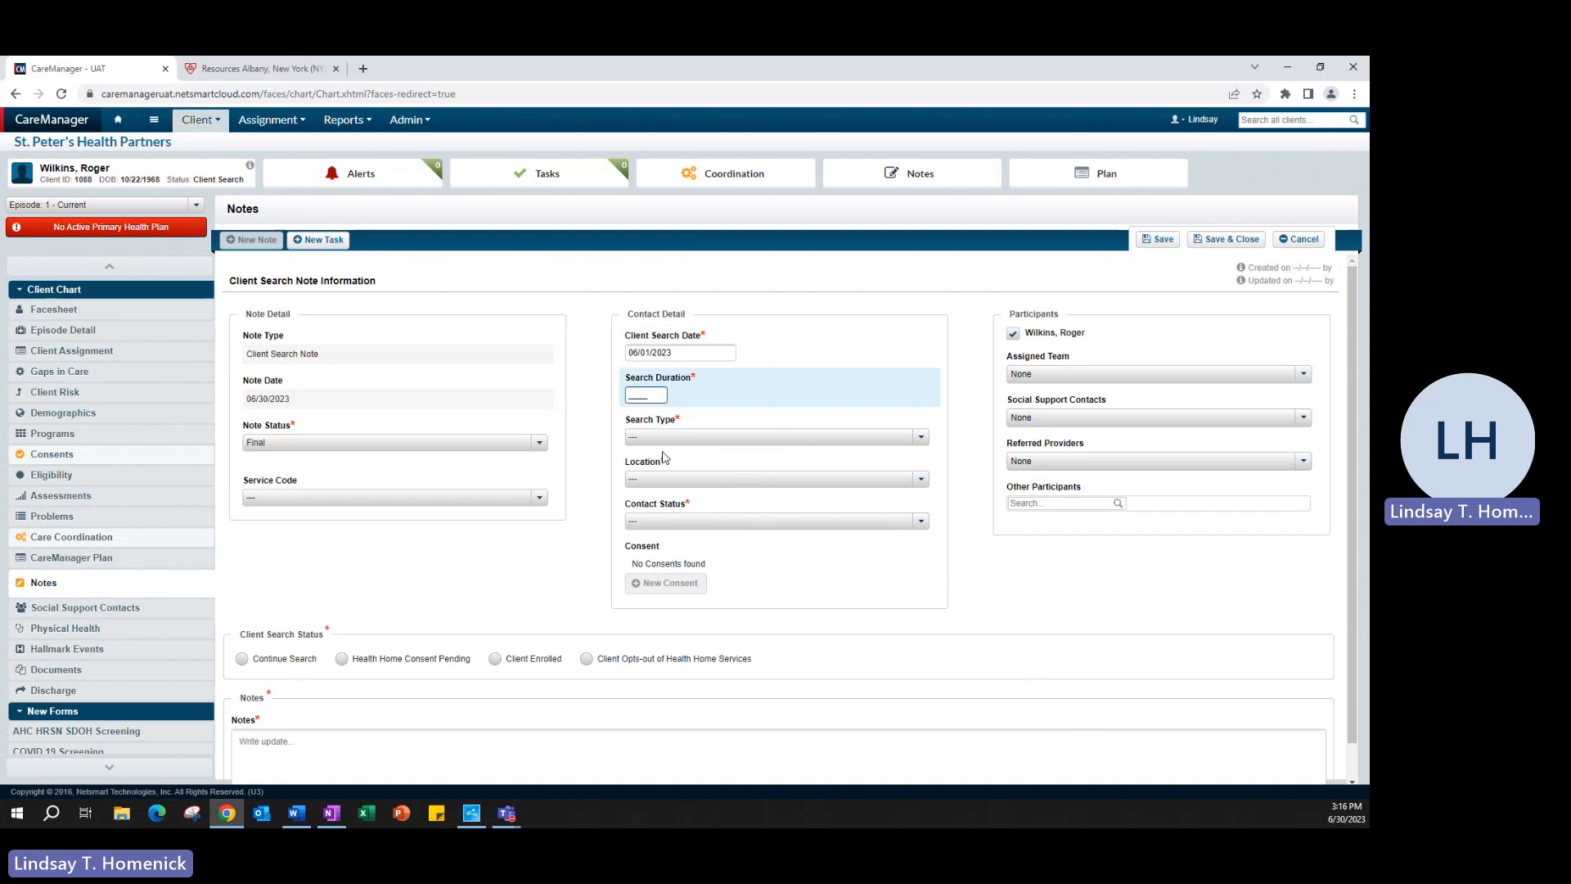
{"action": "type", "text": "15"}
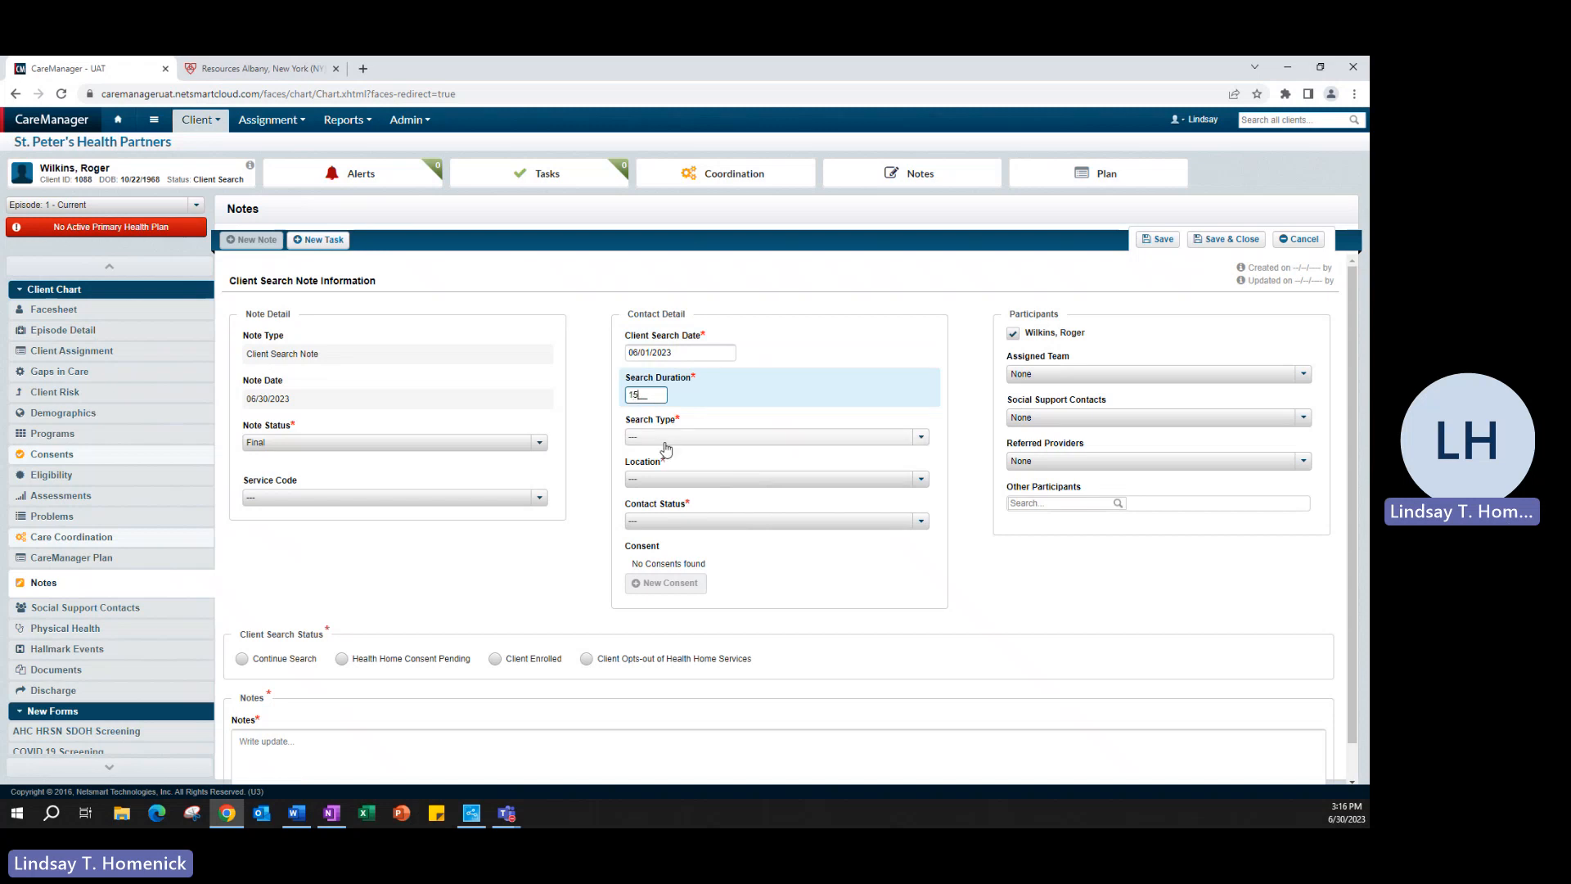
{"action": "left_click", "coordinate": [663, 437]}
{"action": "left_click", "coordinate": [660, 570]}
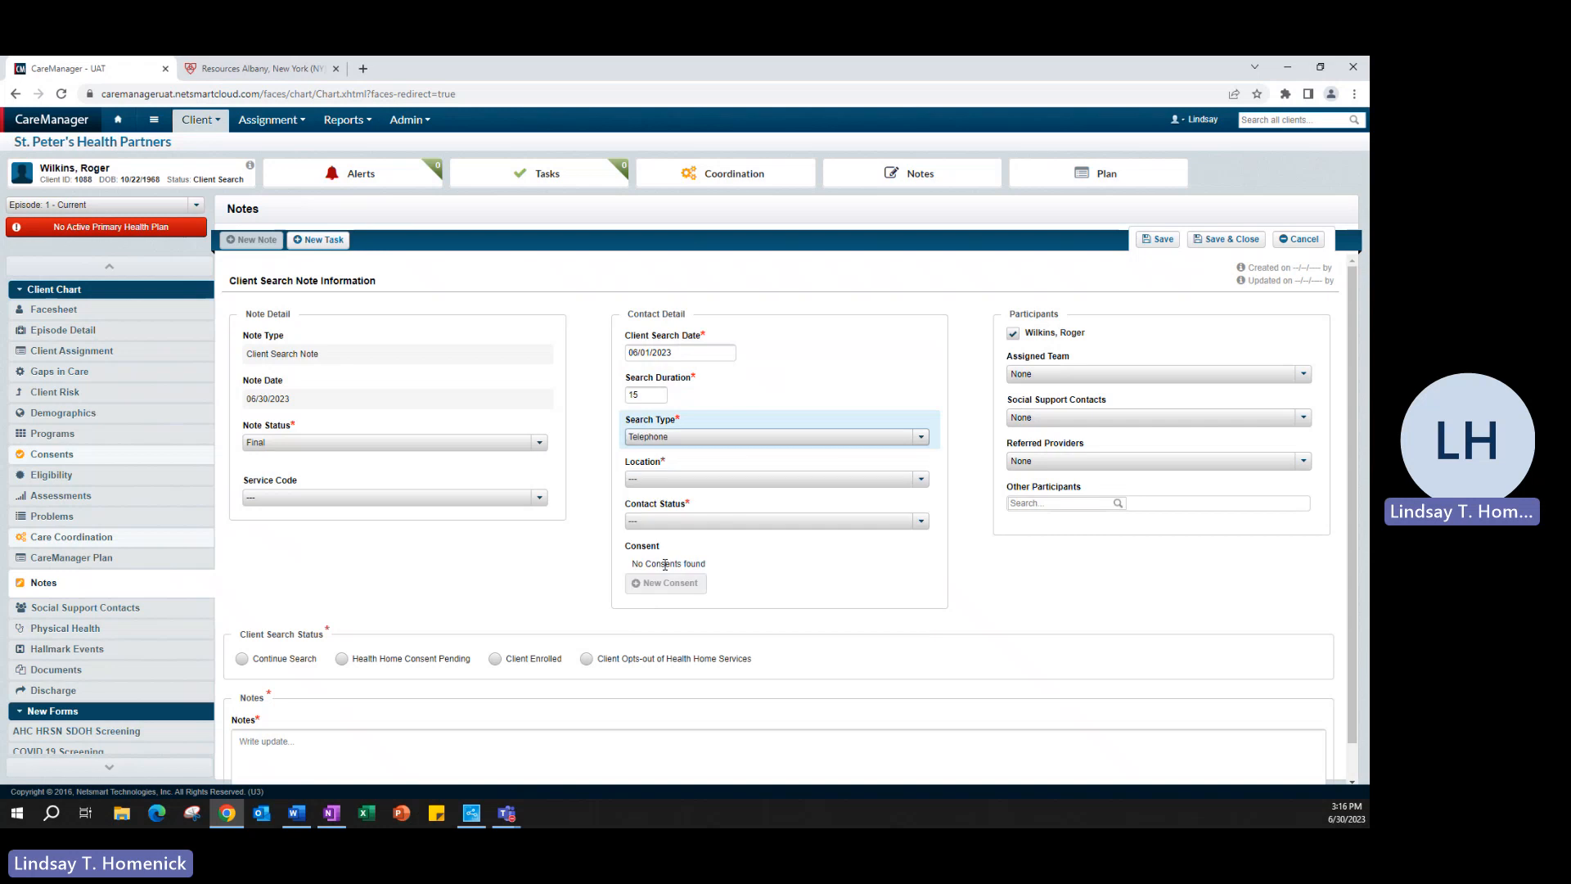
{"action": "left_click", "coordinate": [656, 481]}
{"action": "scroll", "coordinate": [687, 585], "scroll_direction": "down", "scroll_amount": 3}
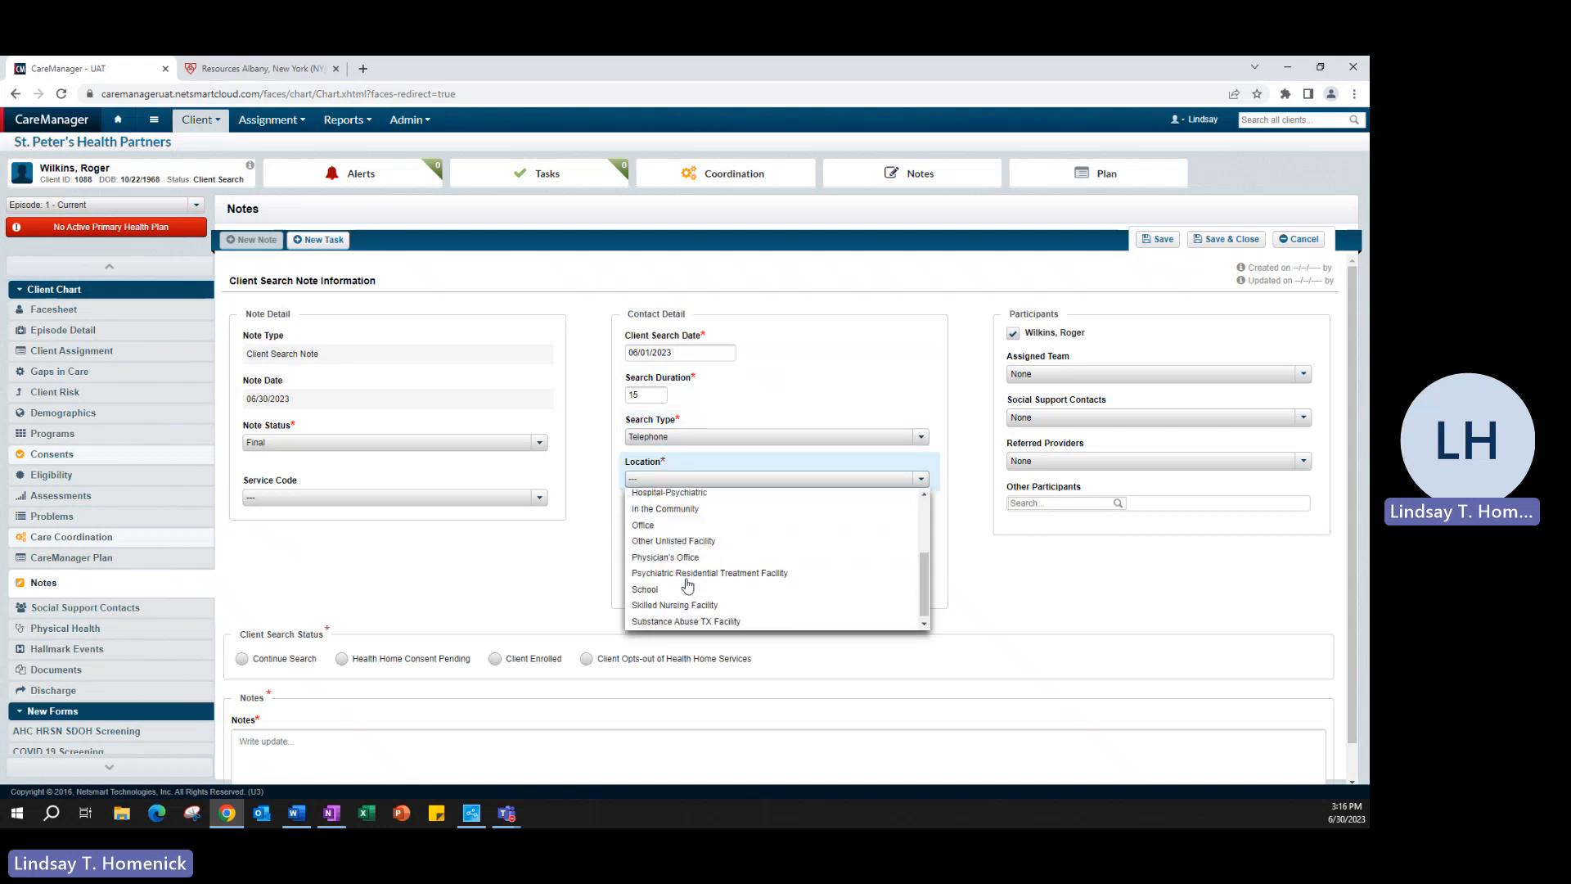
{"action": "left_click", "coordinate": [651, 525]}
{"action": "left_click", "coordinate": [671, 521]}
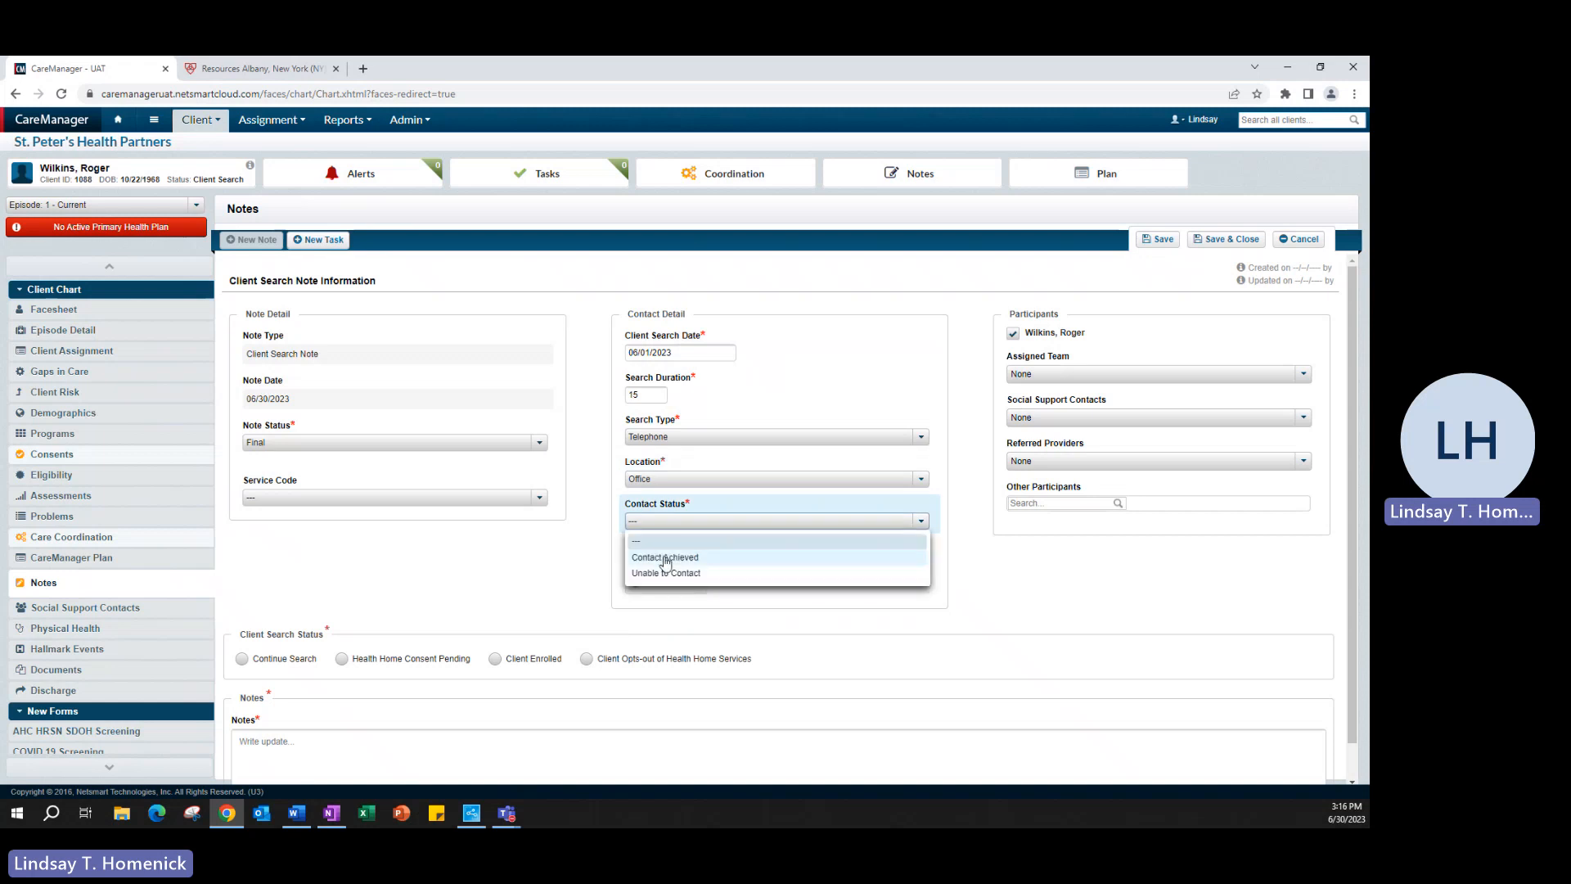
{"action": "left_click", "coordinate": [665, 558]}
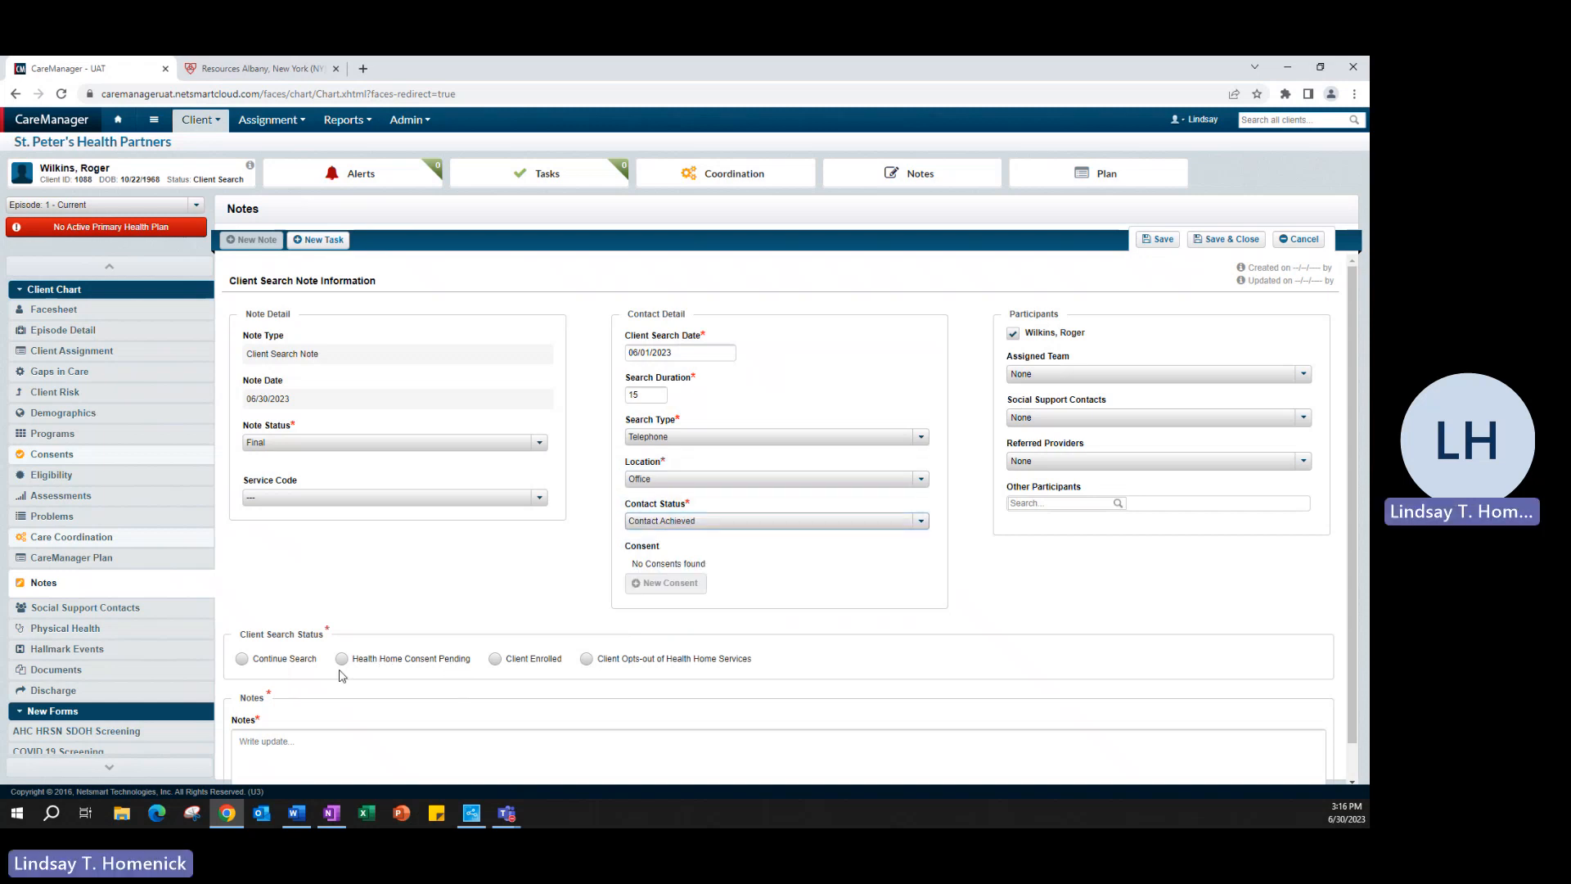
Step: Paste the introductory call note and set search status to Health Home Consent Pending
{"action": "scroll", "coordinate": [554, 689], "scroll_direction": "down", "scroll_amount": 1}
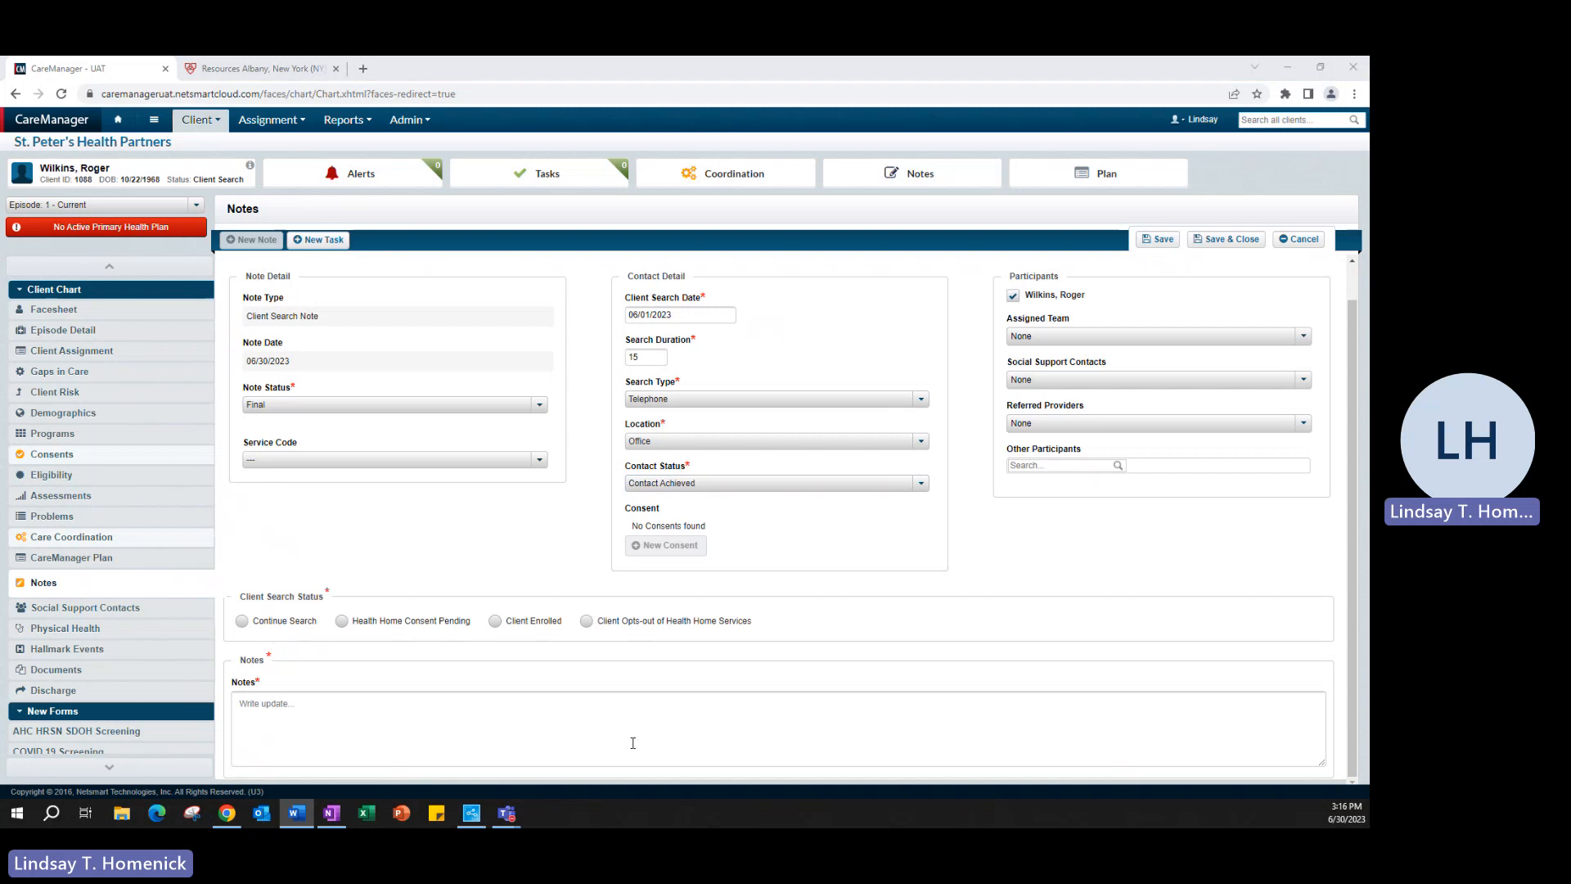
{"action": "left_click", "coordinate": [612, 717]}
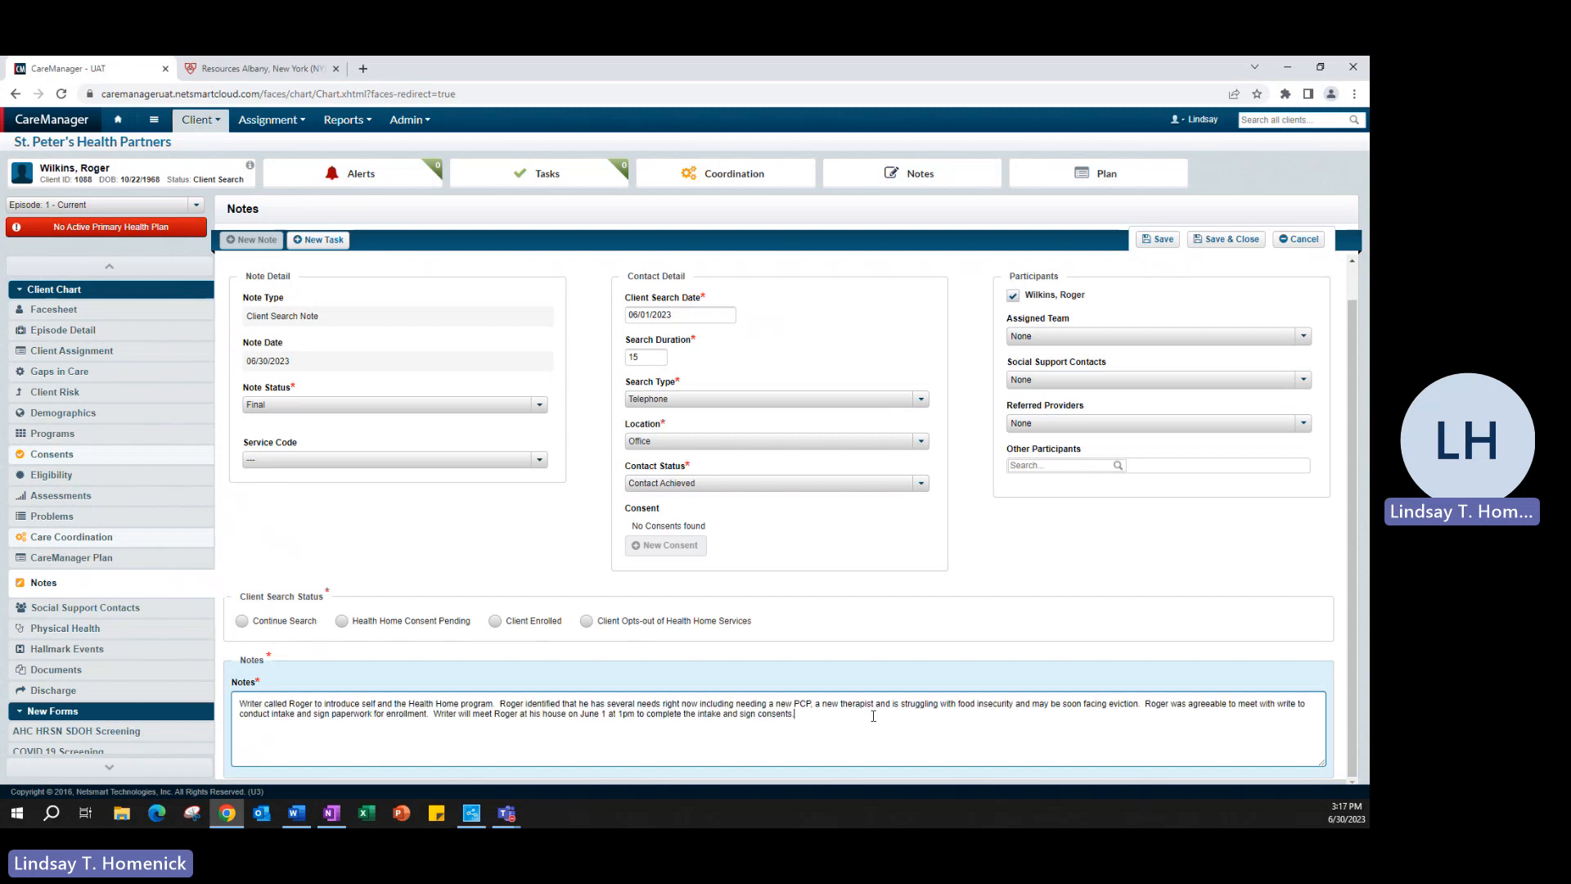
{"action": "left_click", "coordinate": [342, 622]}
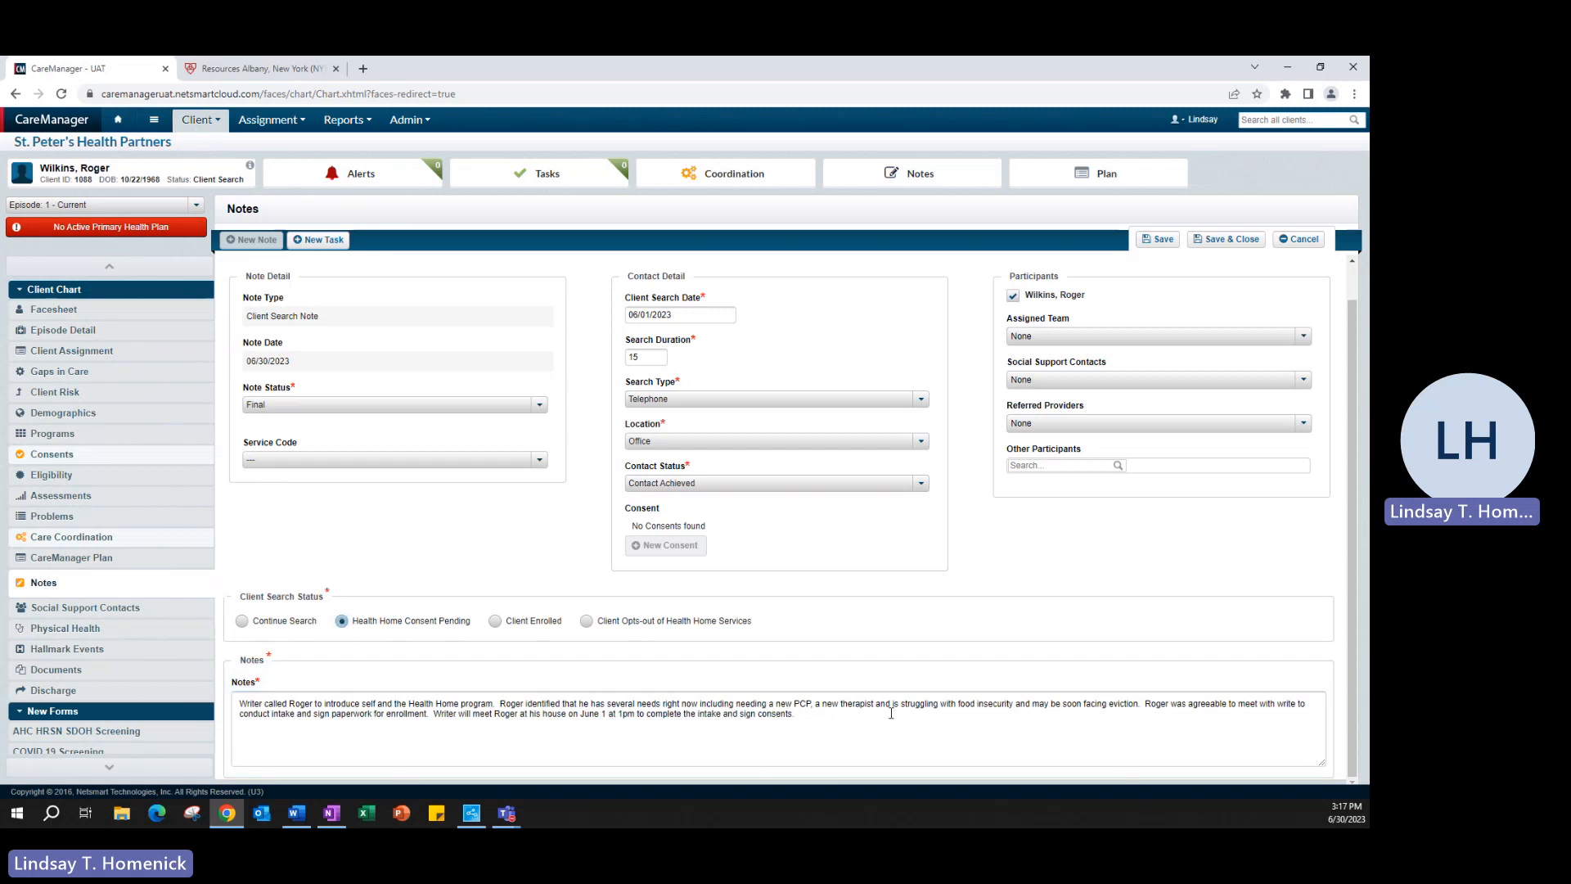
{"action": "scroll", "coordinate": [886, 721], "scroll_direction": "down", "scroll_amount": 1}
{"action": "scroll", "coordinate": [887, 721], "scroll_direction": "down", "scroll_amount": 1}
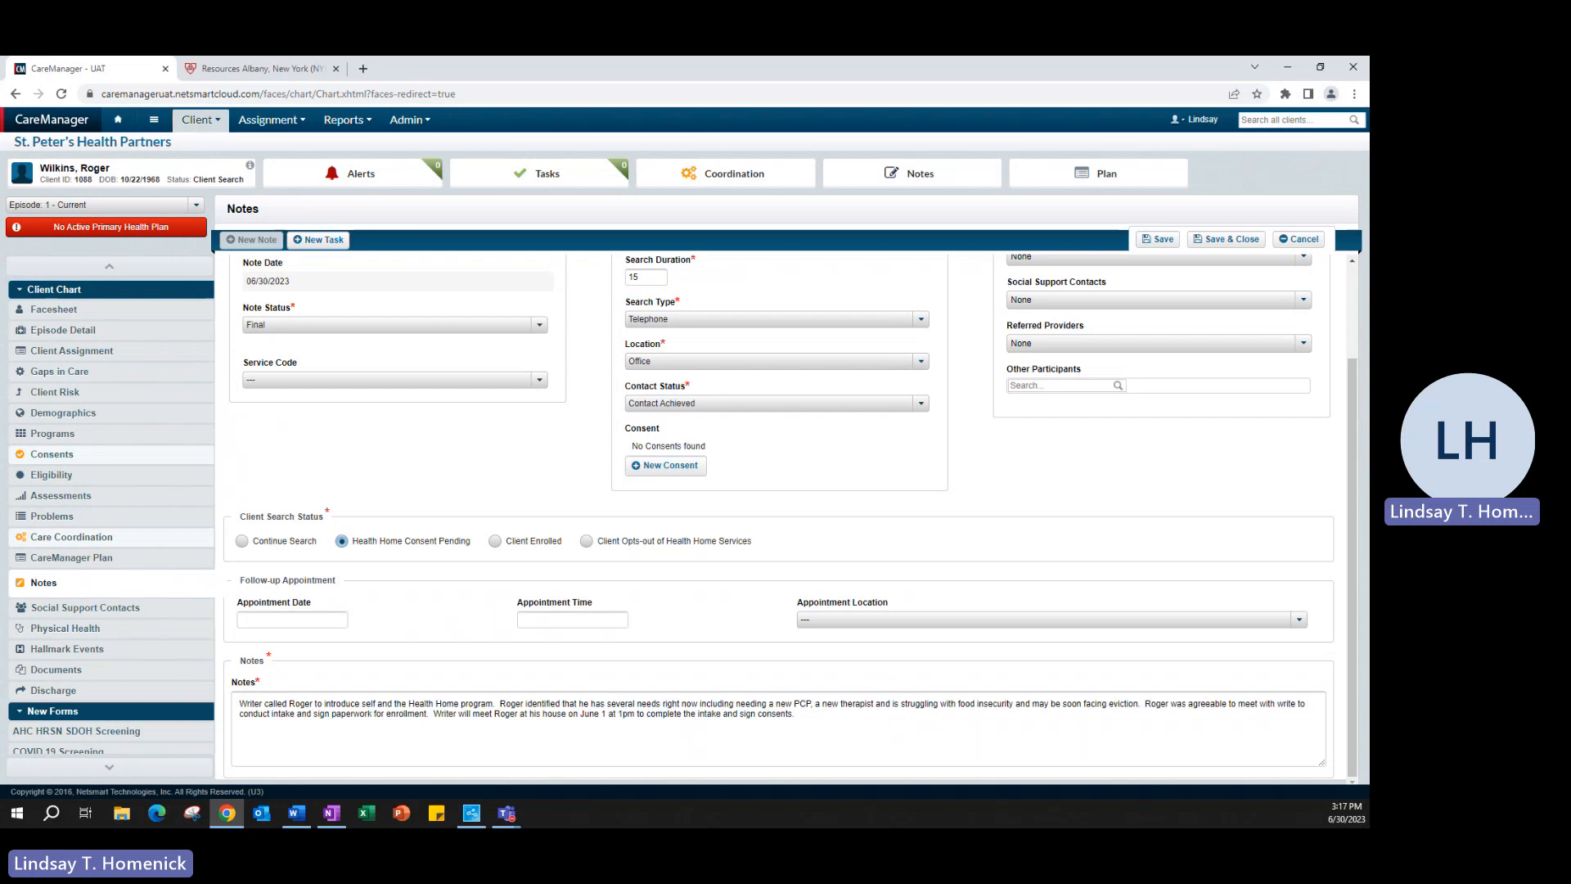
{"action": "key", "text": "alt+Tab"}
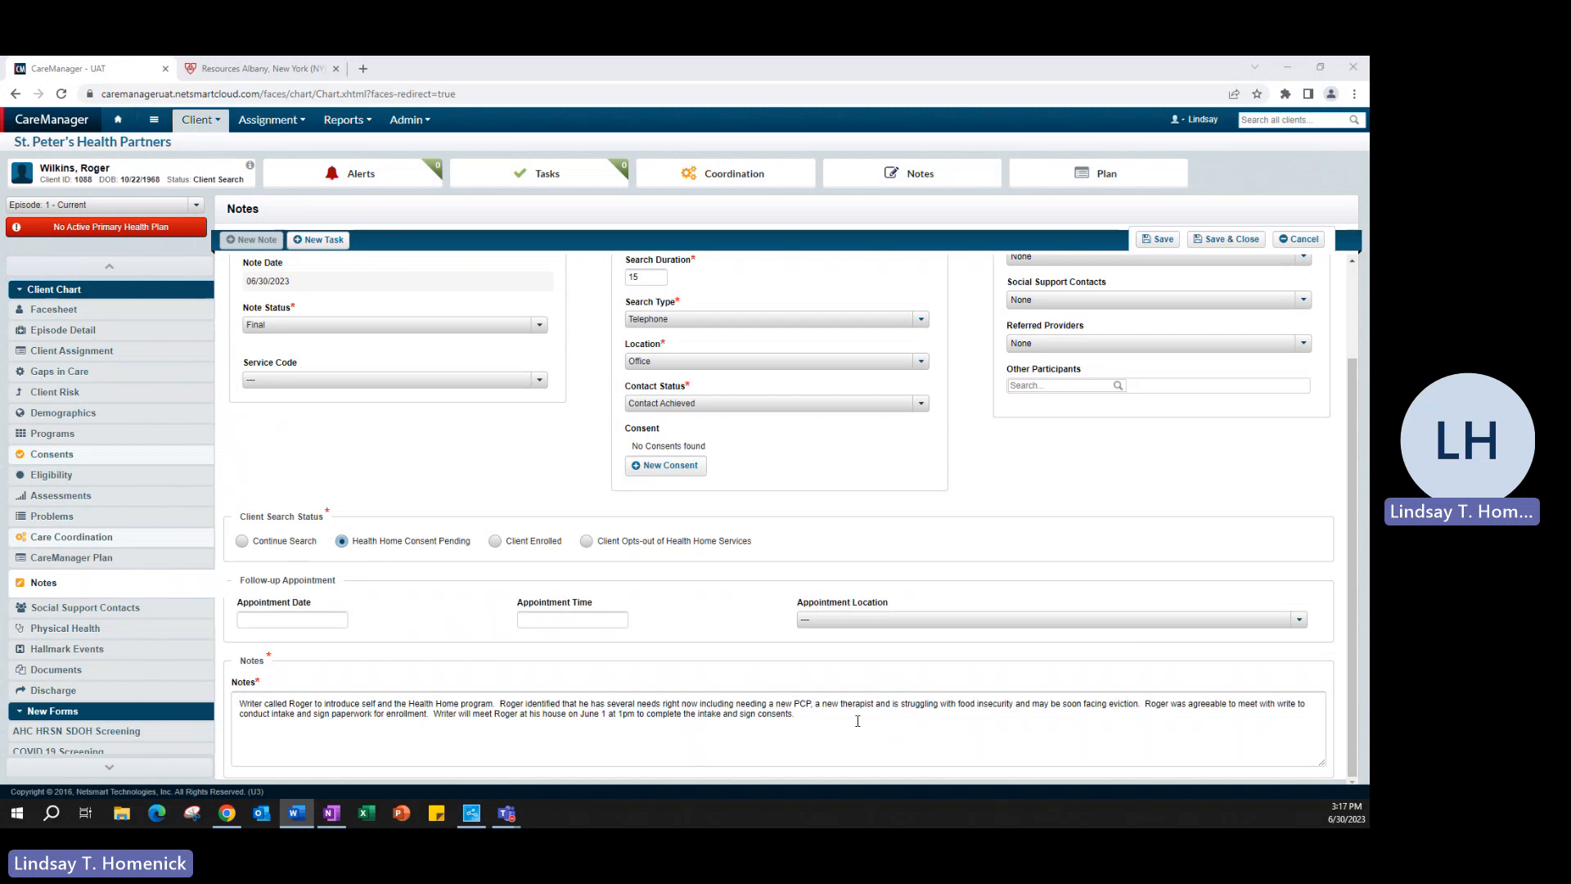
{"action": "scroll", "coordinate": [853, 729], "scroll_direction": "up", "scroll_amount": 2}
{"action": "left_click", "coordinate": [1237, 243]}
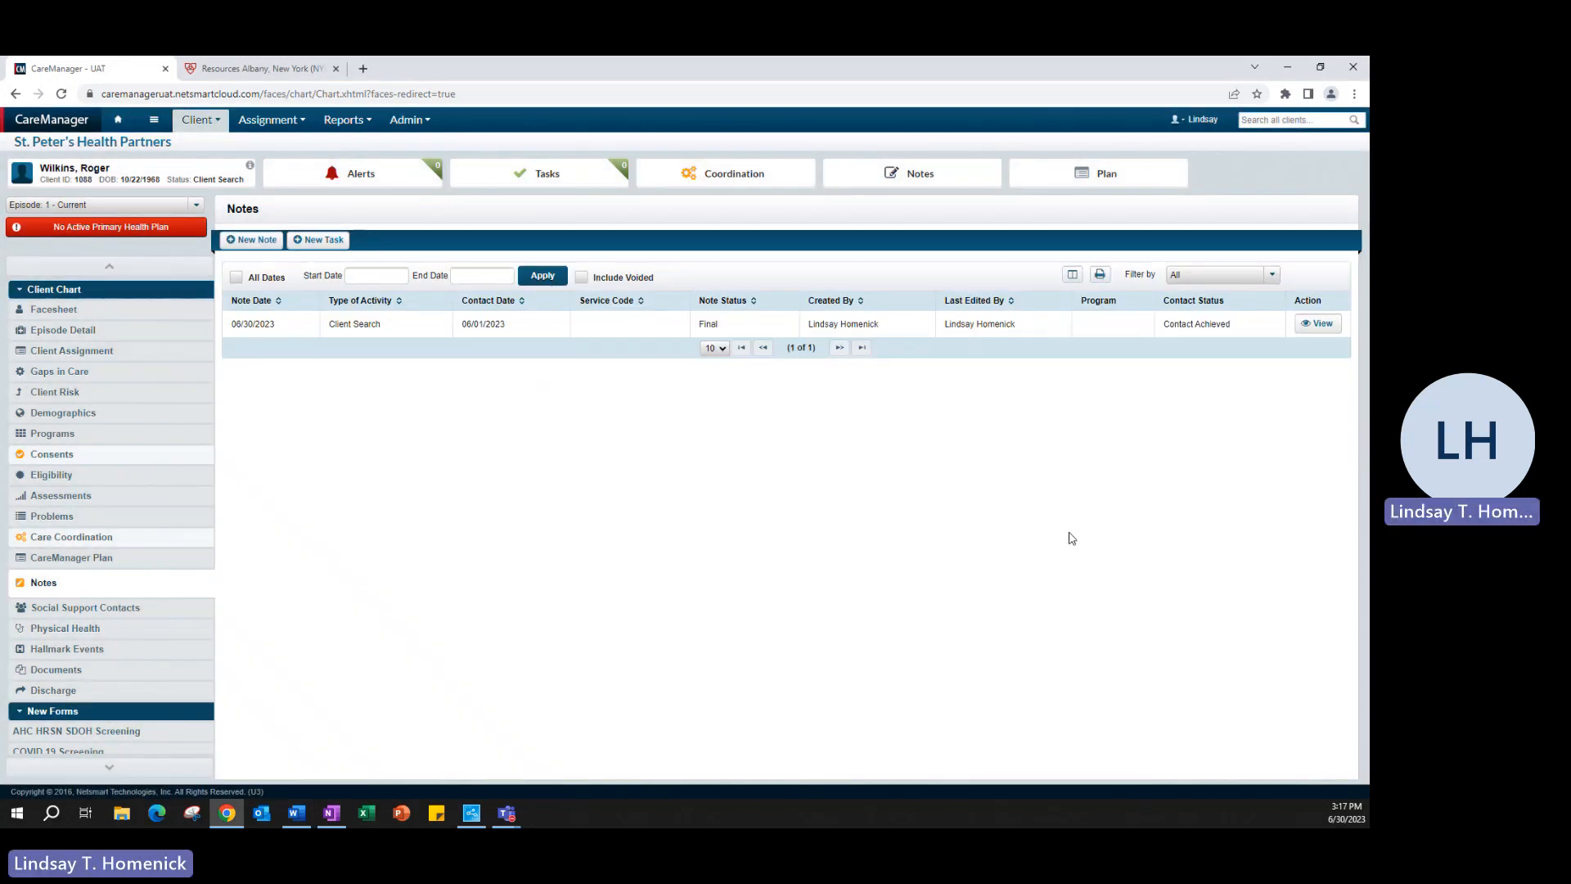
Step: Start another Client Search Note with search date 06/07/2023
{"action": "key", "text": "alt+Tab"}
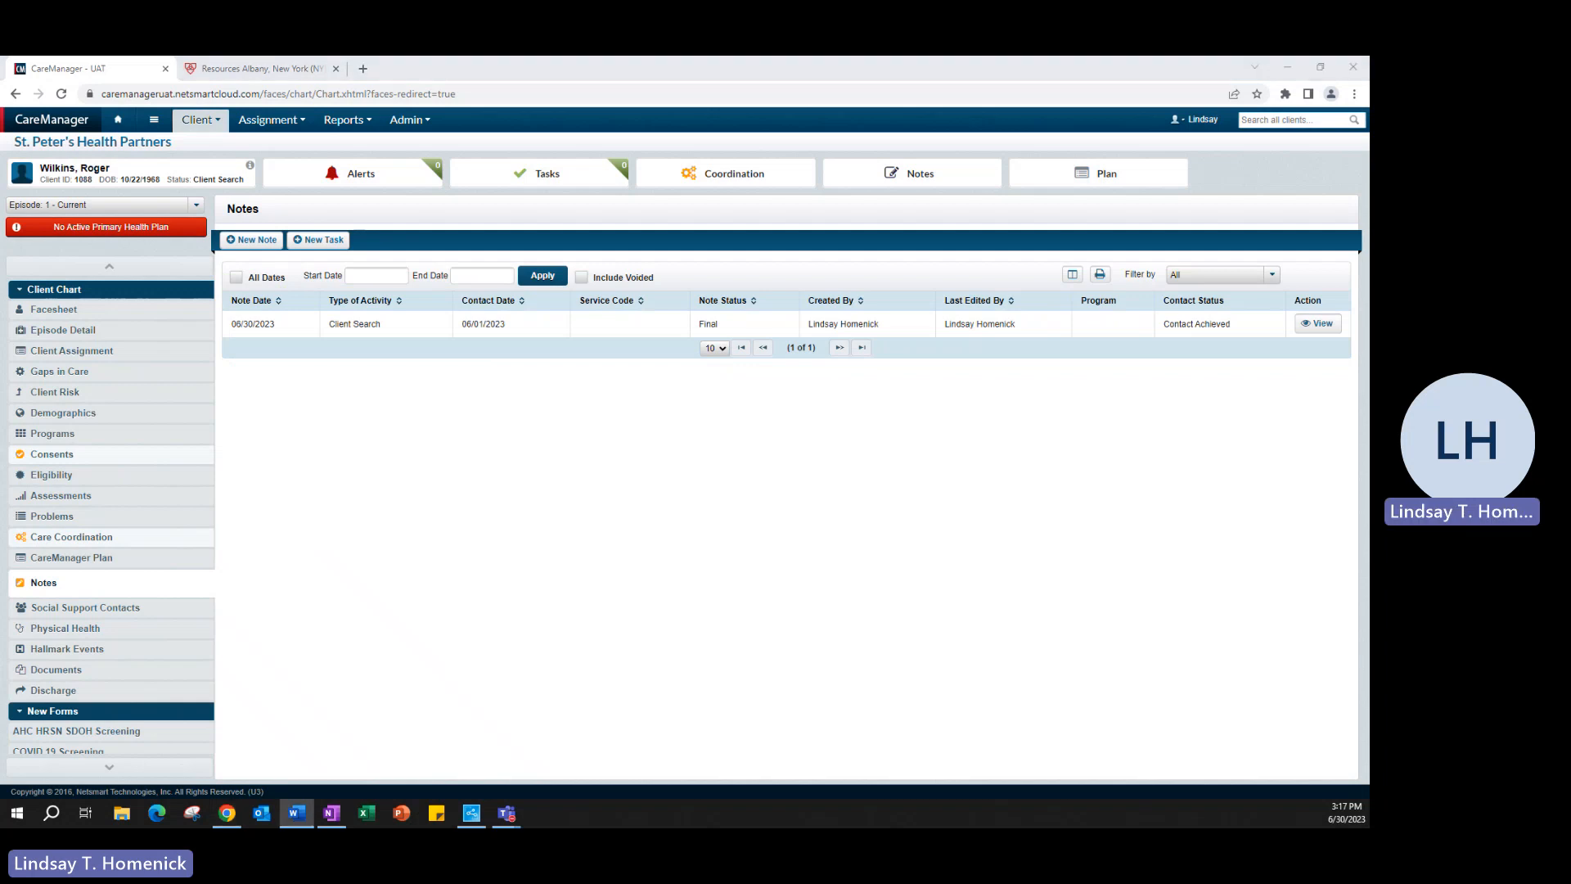
{"action": "left_click", "coordinate": [240, 244]}
{"action": "left_click", "coordinate": [240, 246]}
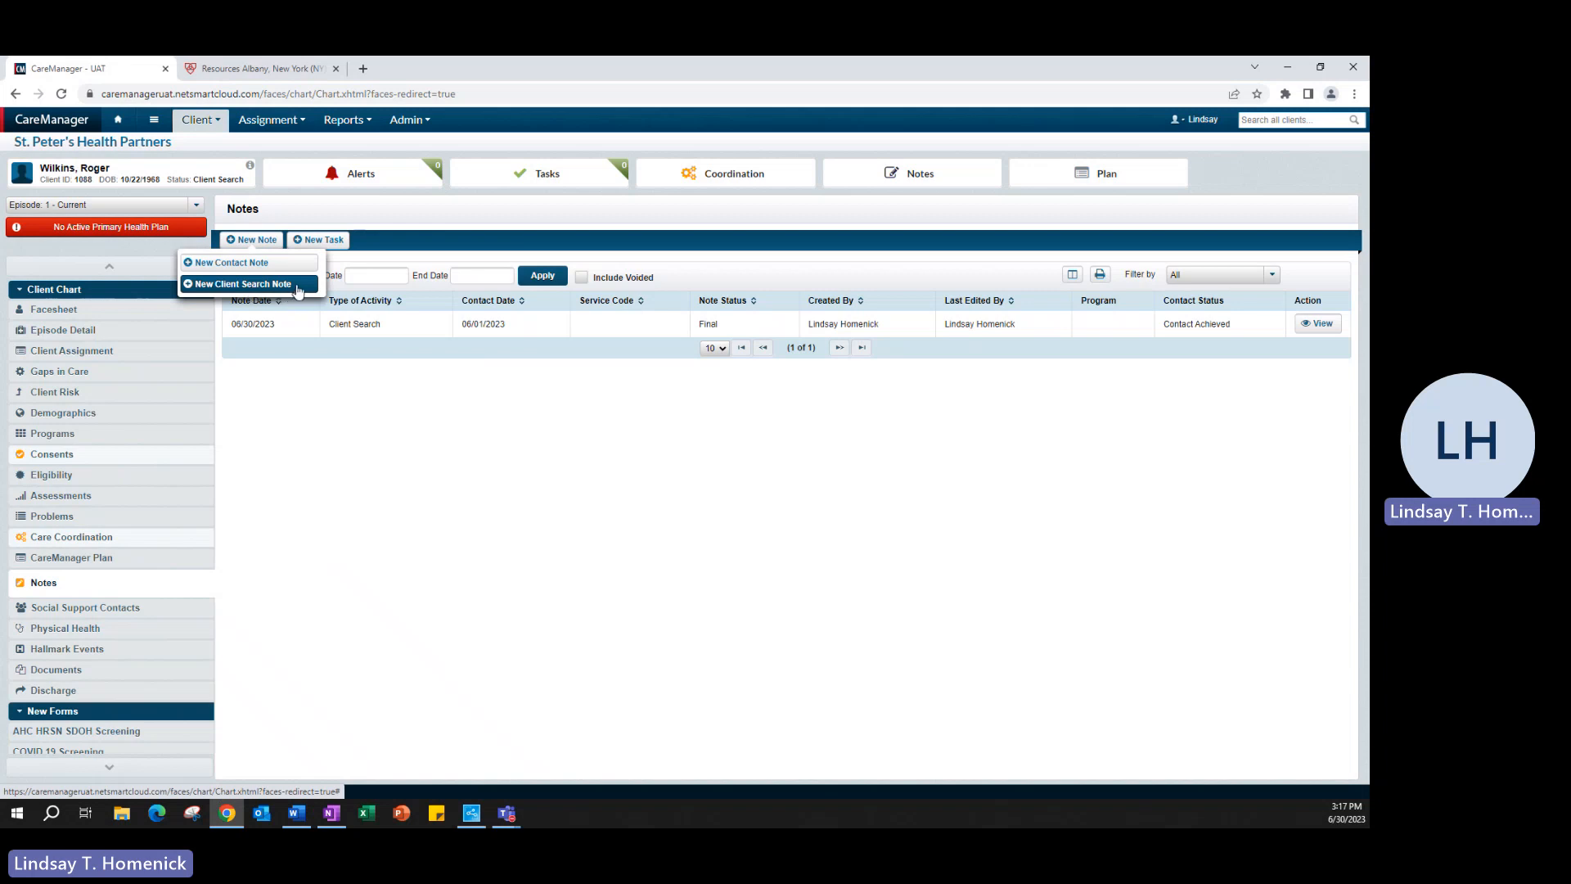
{"action": "left_click", "coordinate": [298, 286]}
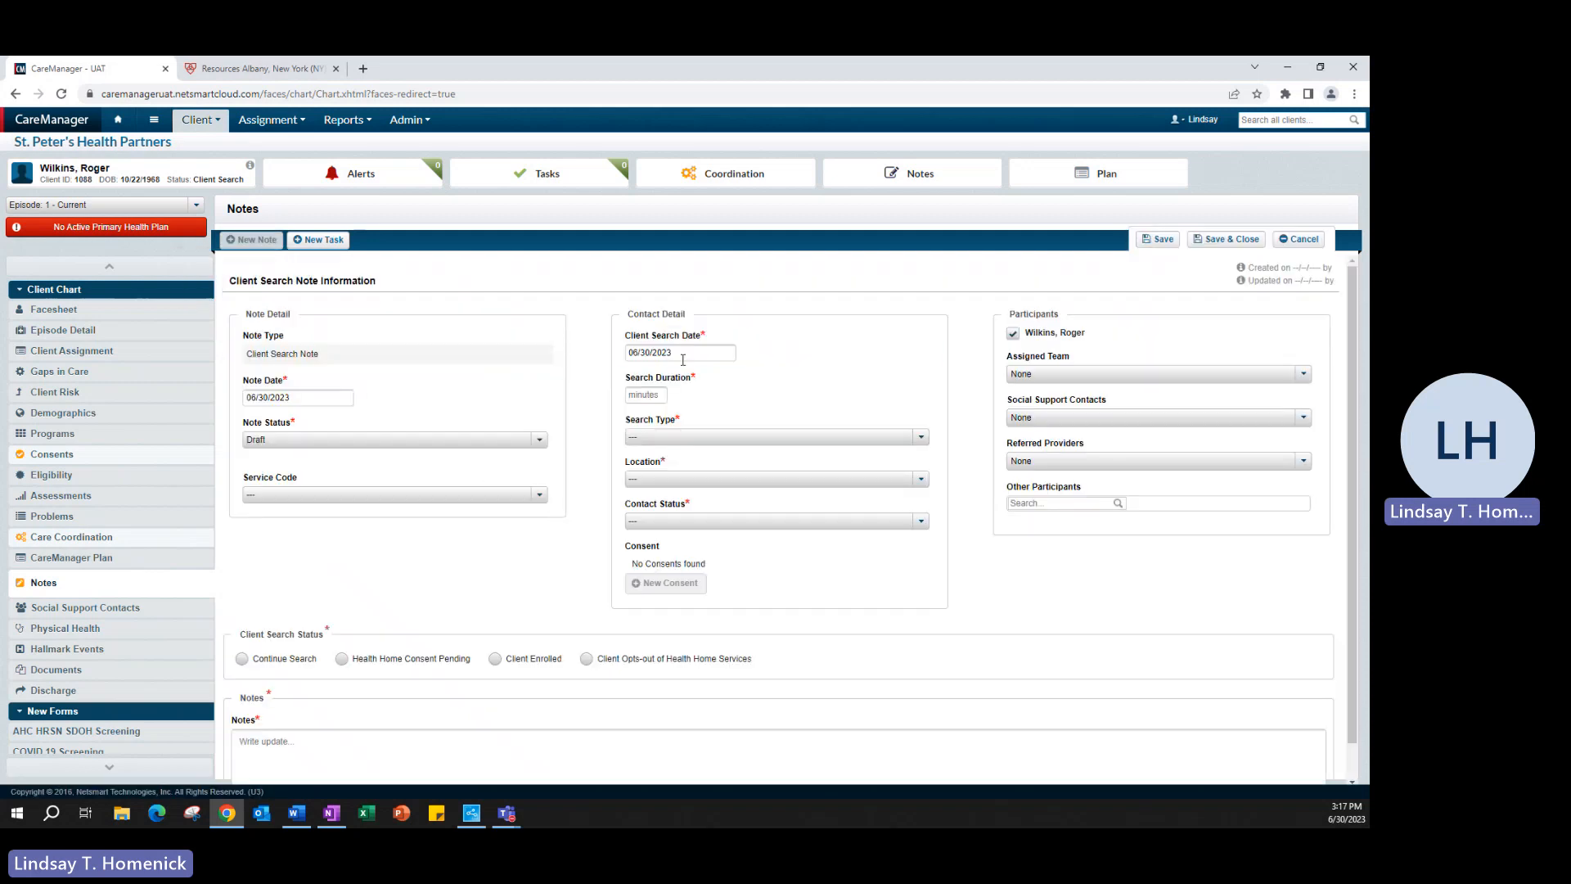
{"action": "left_click", "coordinate": [684, 360]}
{"action": "left_click", "coordinate": [702, 447]}
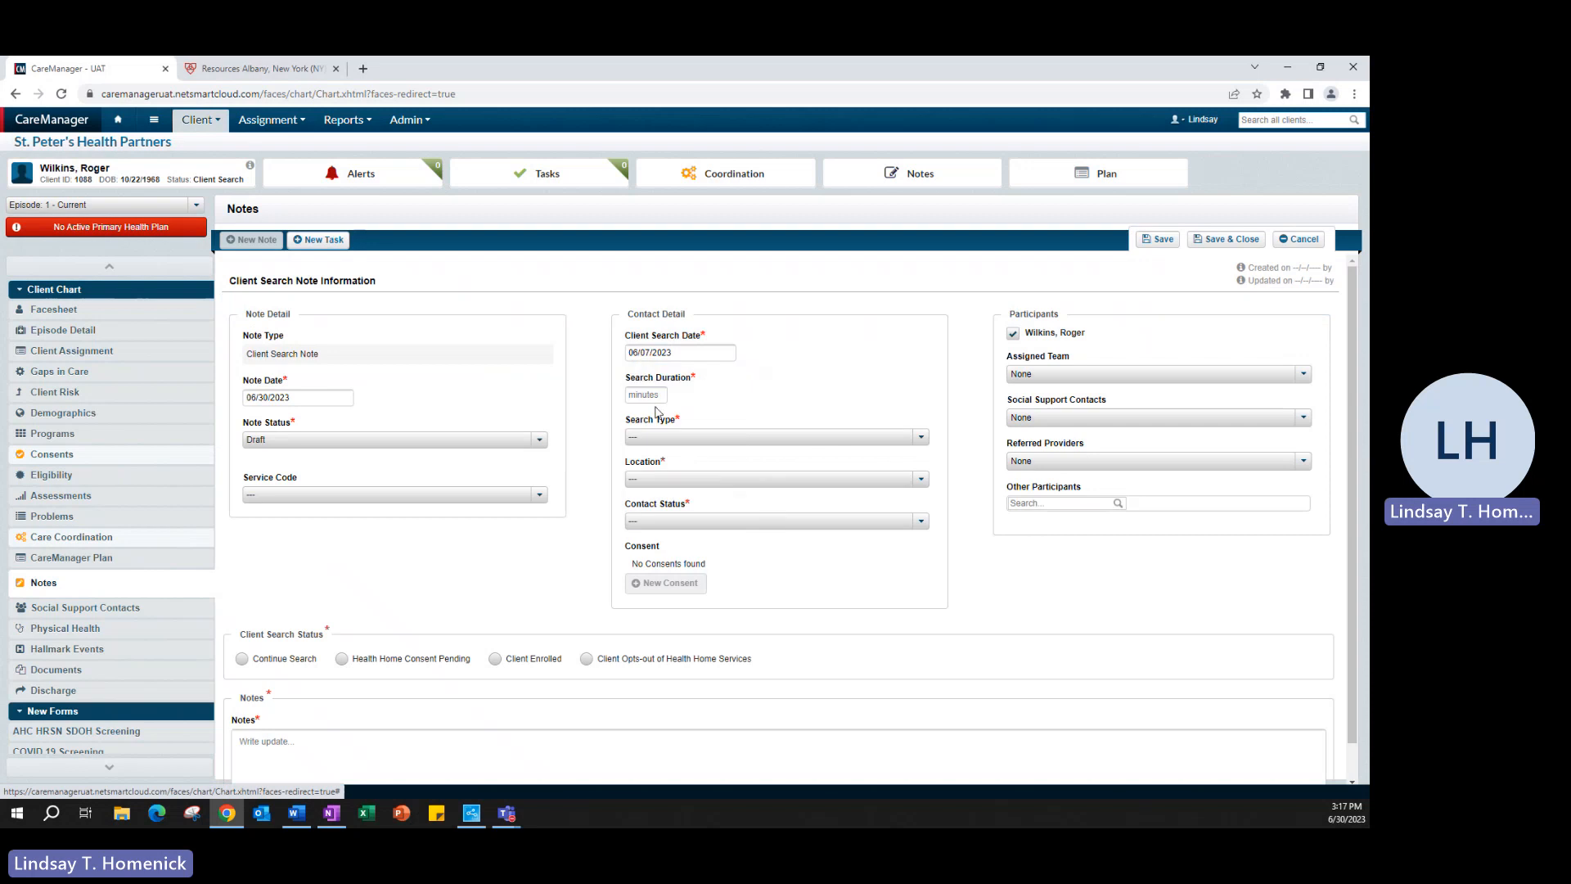
Step: Record 60 minutes, Face to Face, Home (Residence), Contact Achieved, and Client Enrolled
{"action": "left_click", "coordinate": [650, 396]}
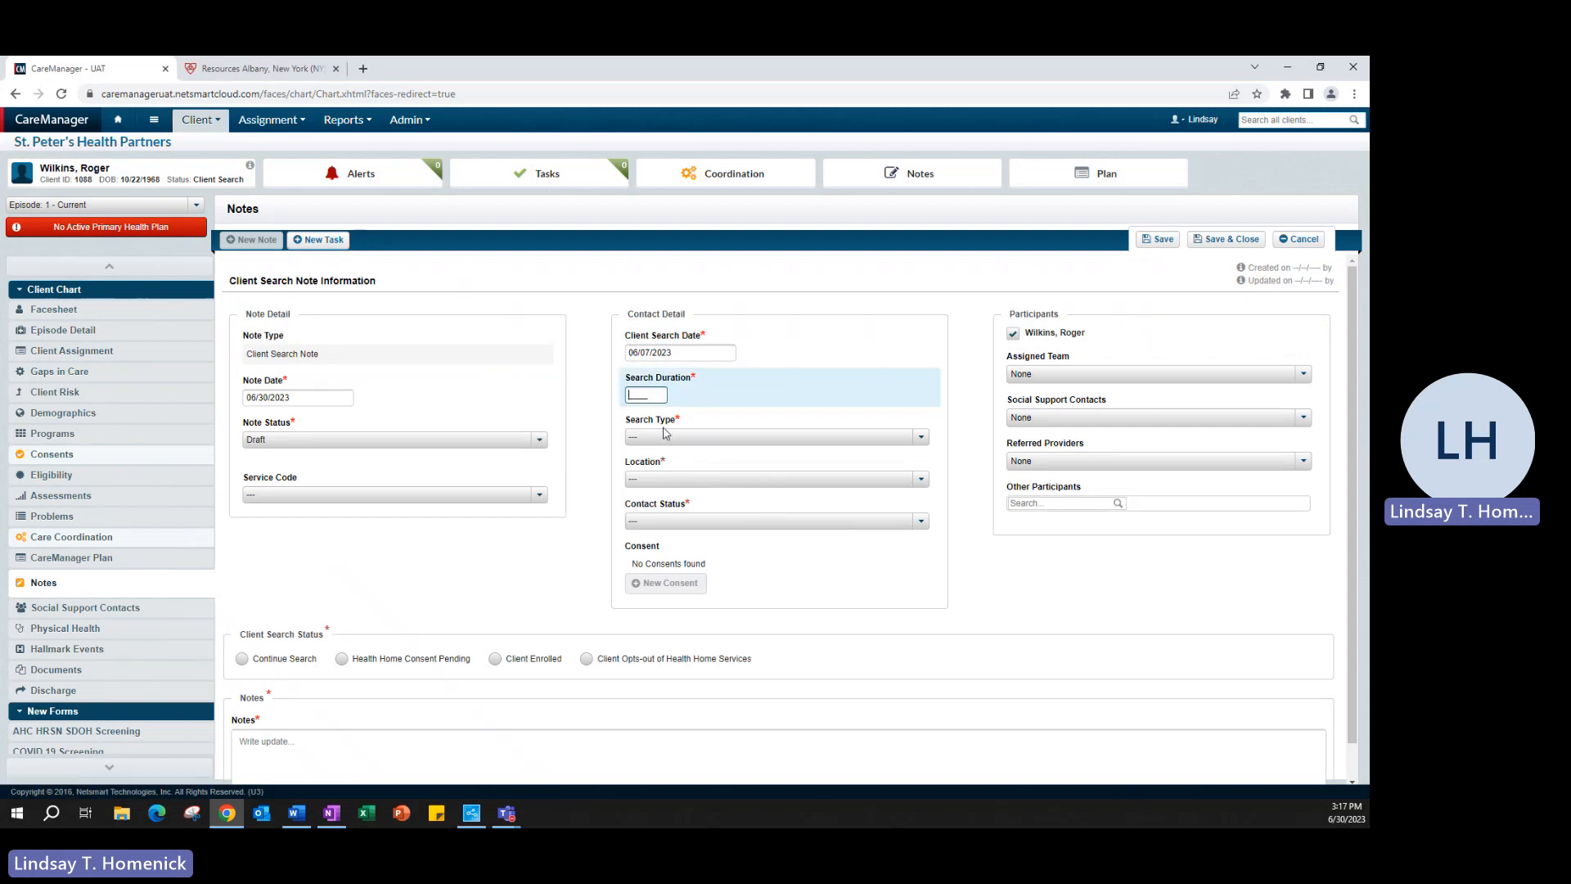
{"action": "type", "text": "60"}
{"action": "left_click", "coordinate": [646, 438]}
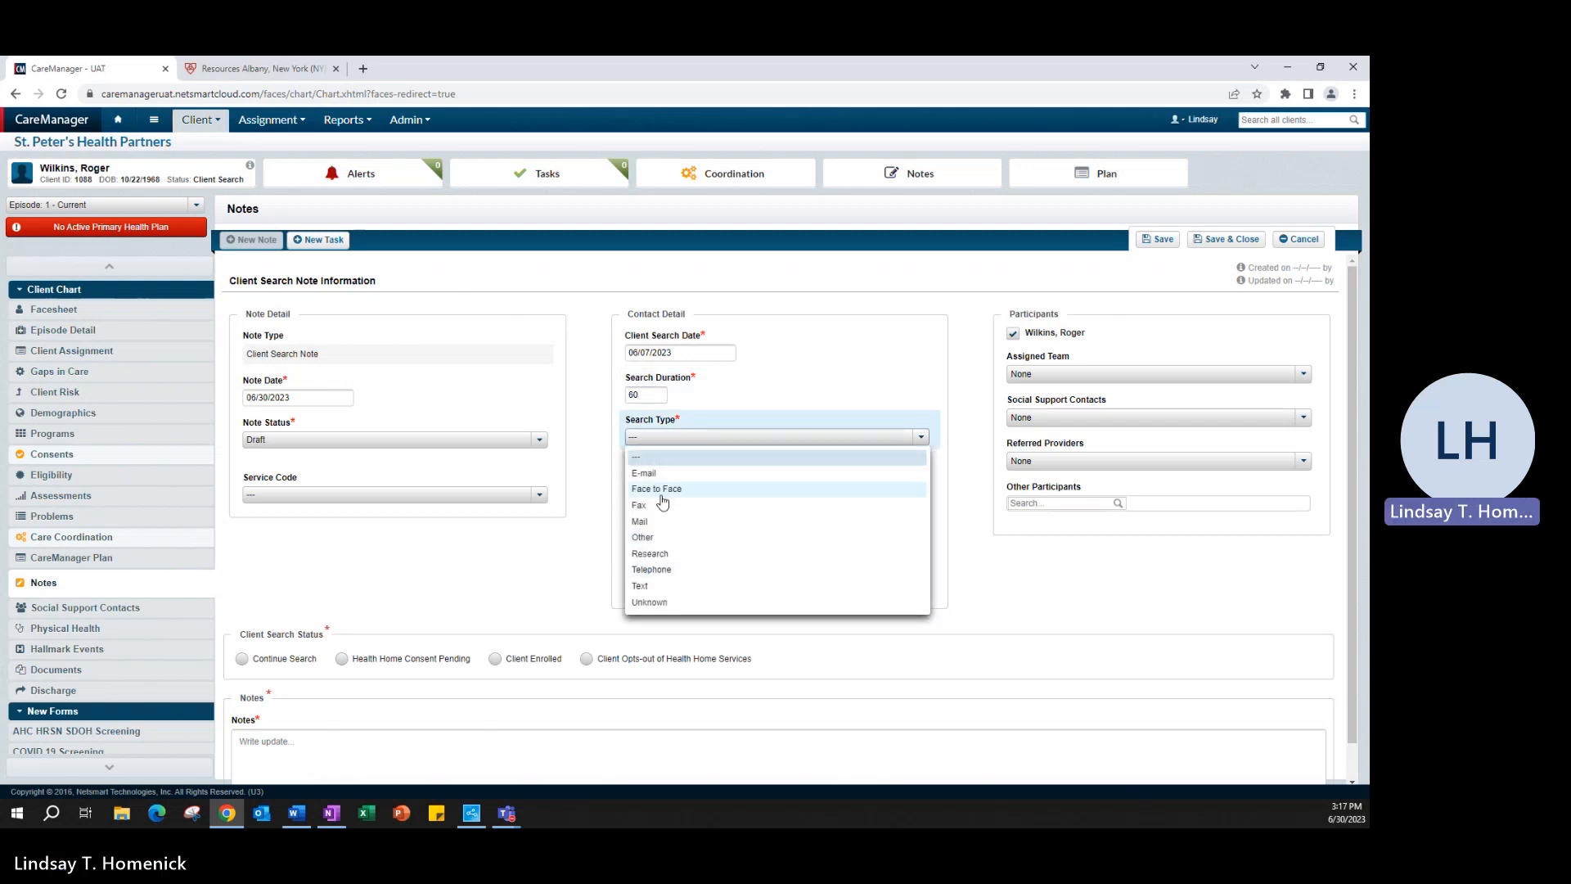
{"action": "left_click", "coordinate": [661, 491]}
{"action": "left_click", "coordinate": [676, 480]}
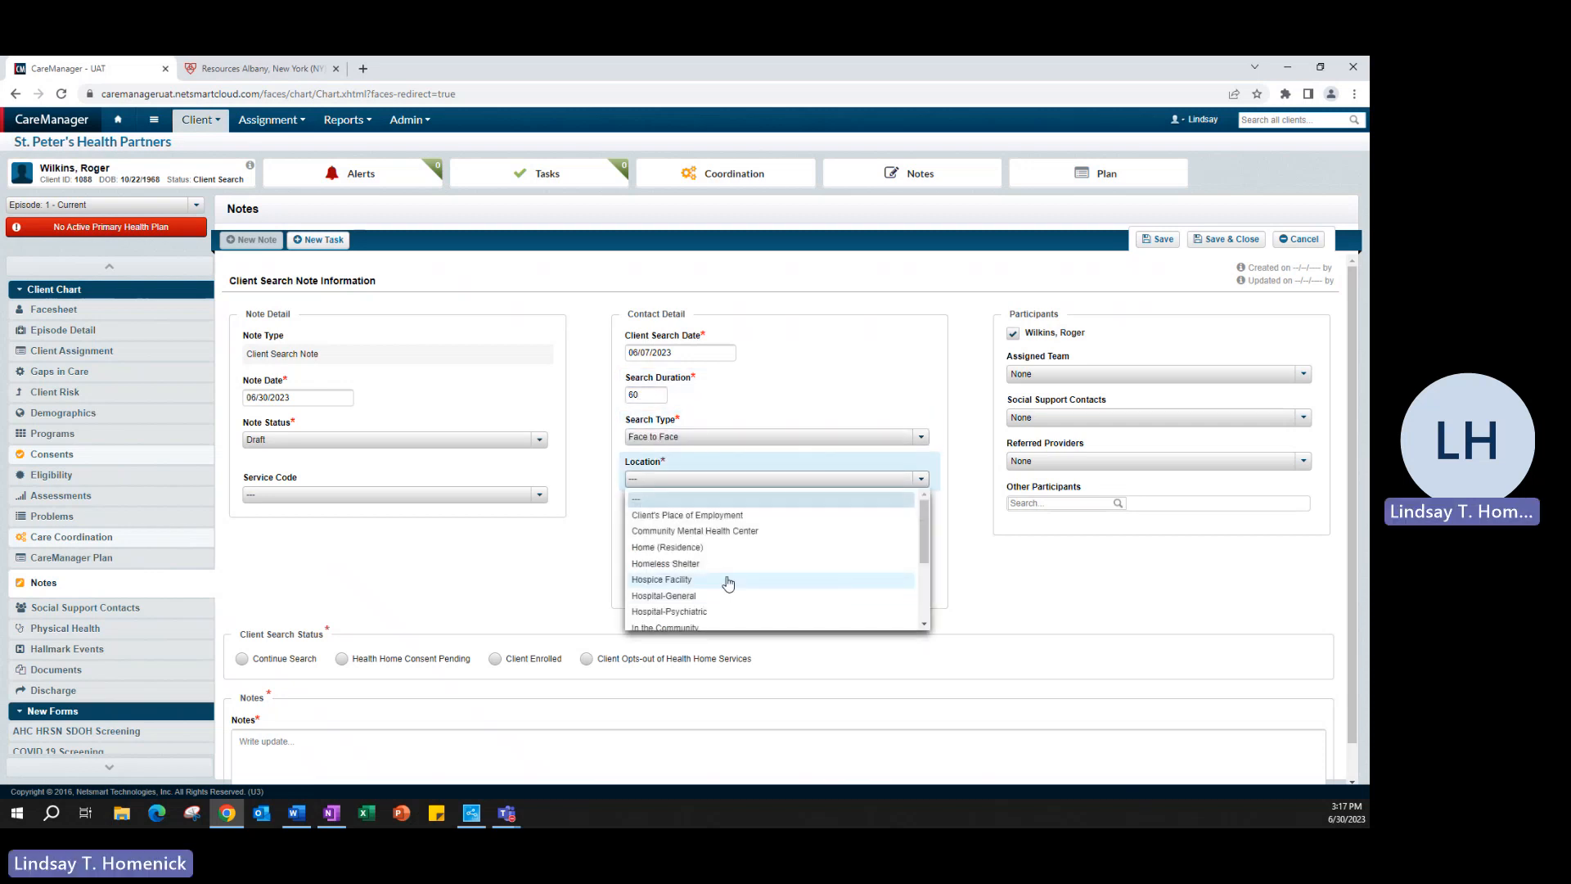
{"action": "left_click", "coordinate": [699, 547]}
{"action": "left_click", "coordinate": [689, 522]}
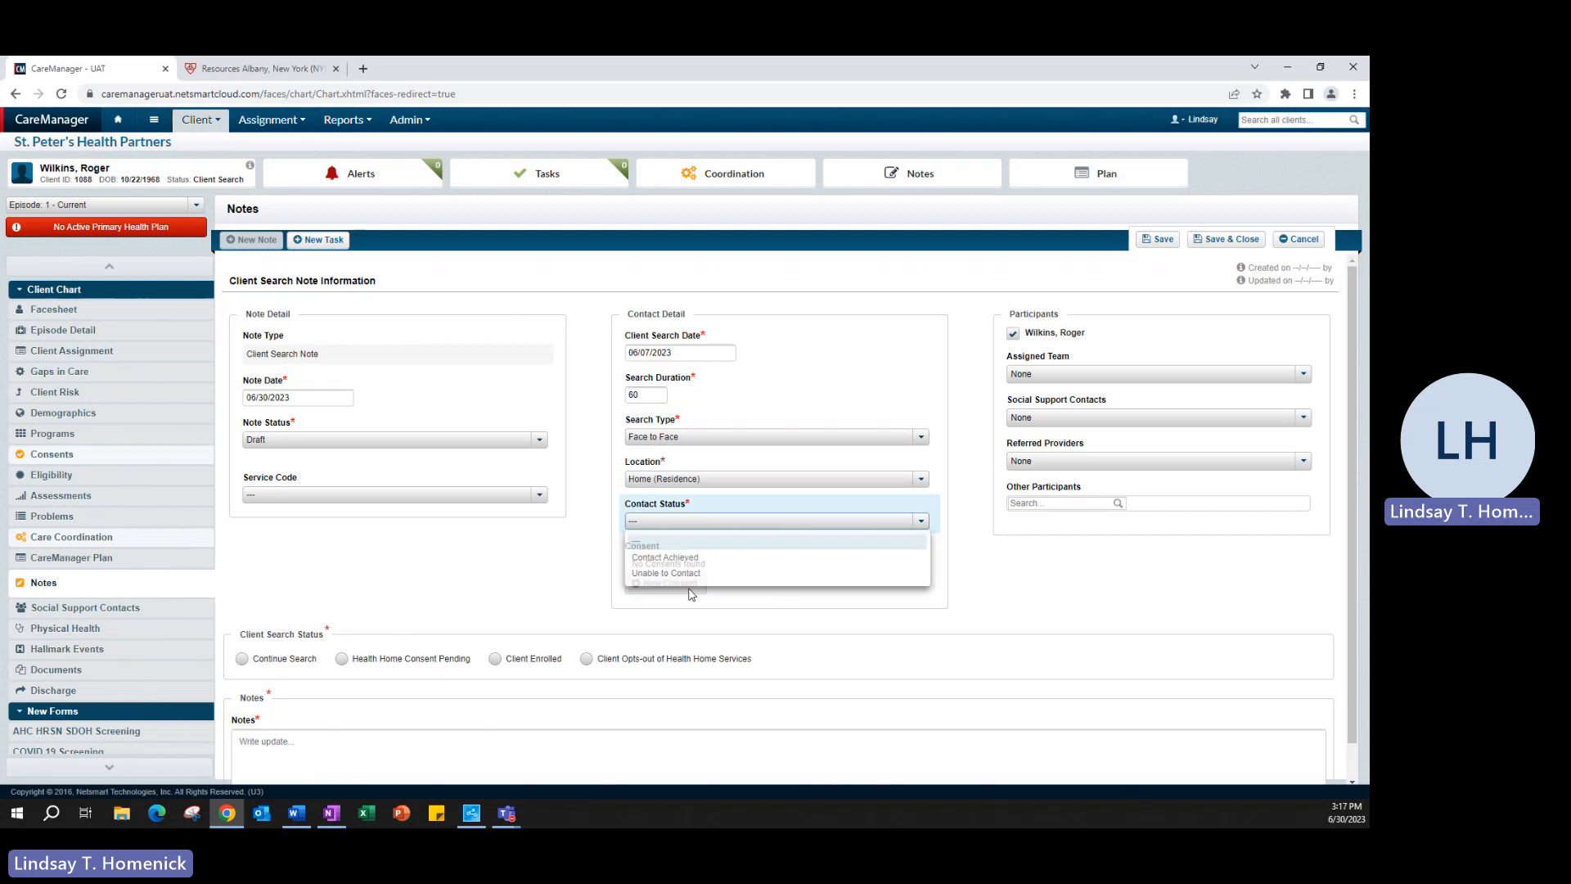
{"action": "left_click", "coordinate": [665, 557]}
{"action": "scroll", "coordinate": [951, 576], "scroll_direction": "down", "scroll_amount": 1}
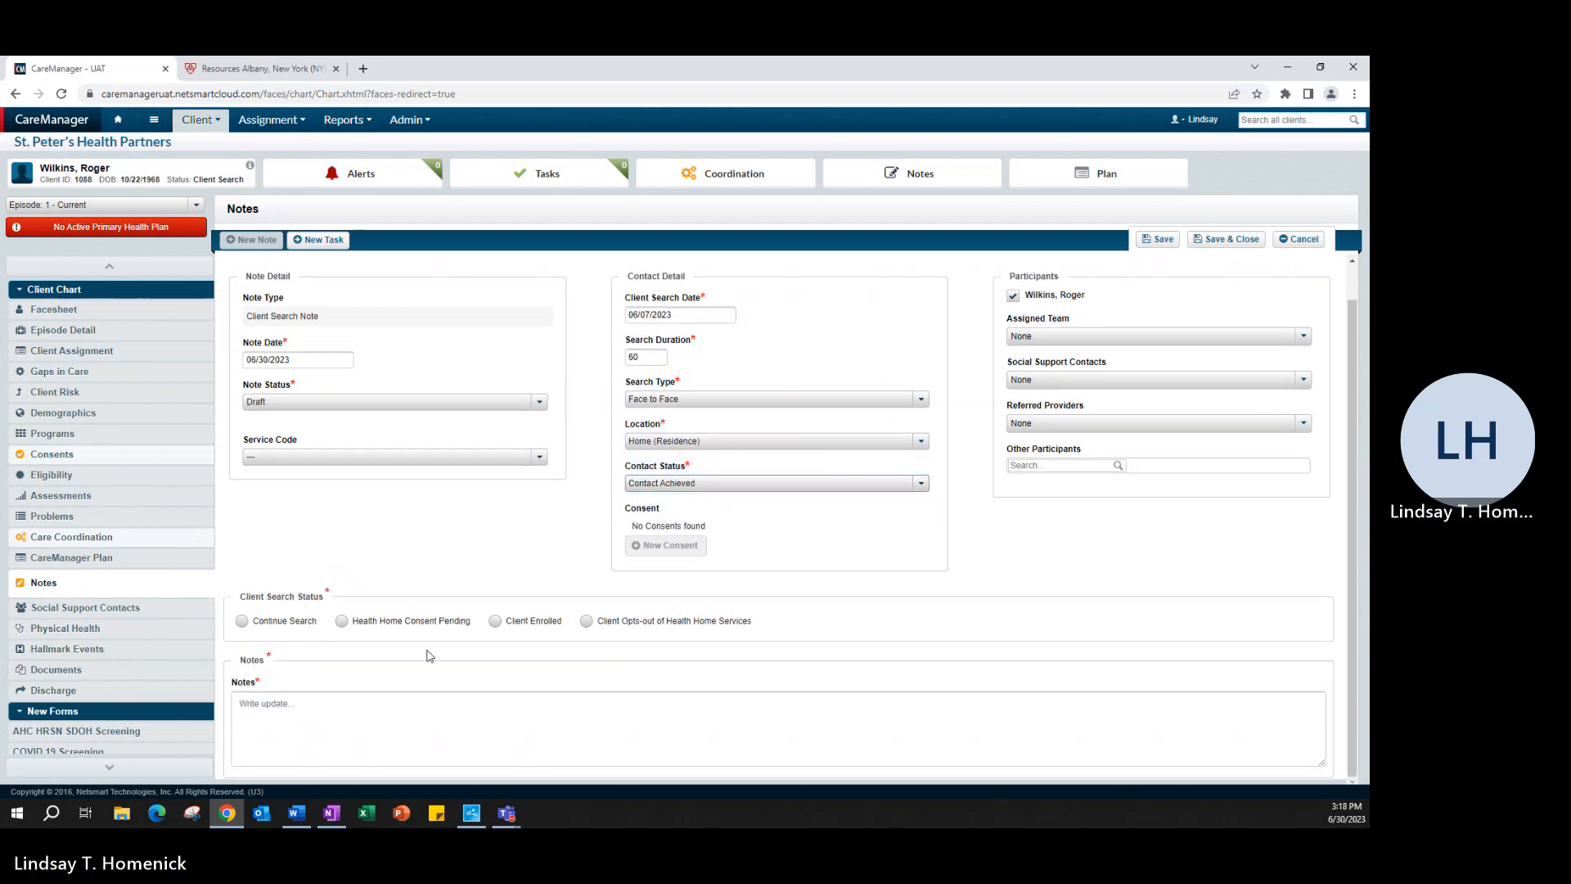
{"action": "left_click", "coordinate": [495, 621]}
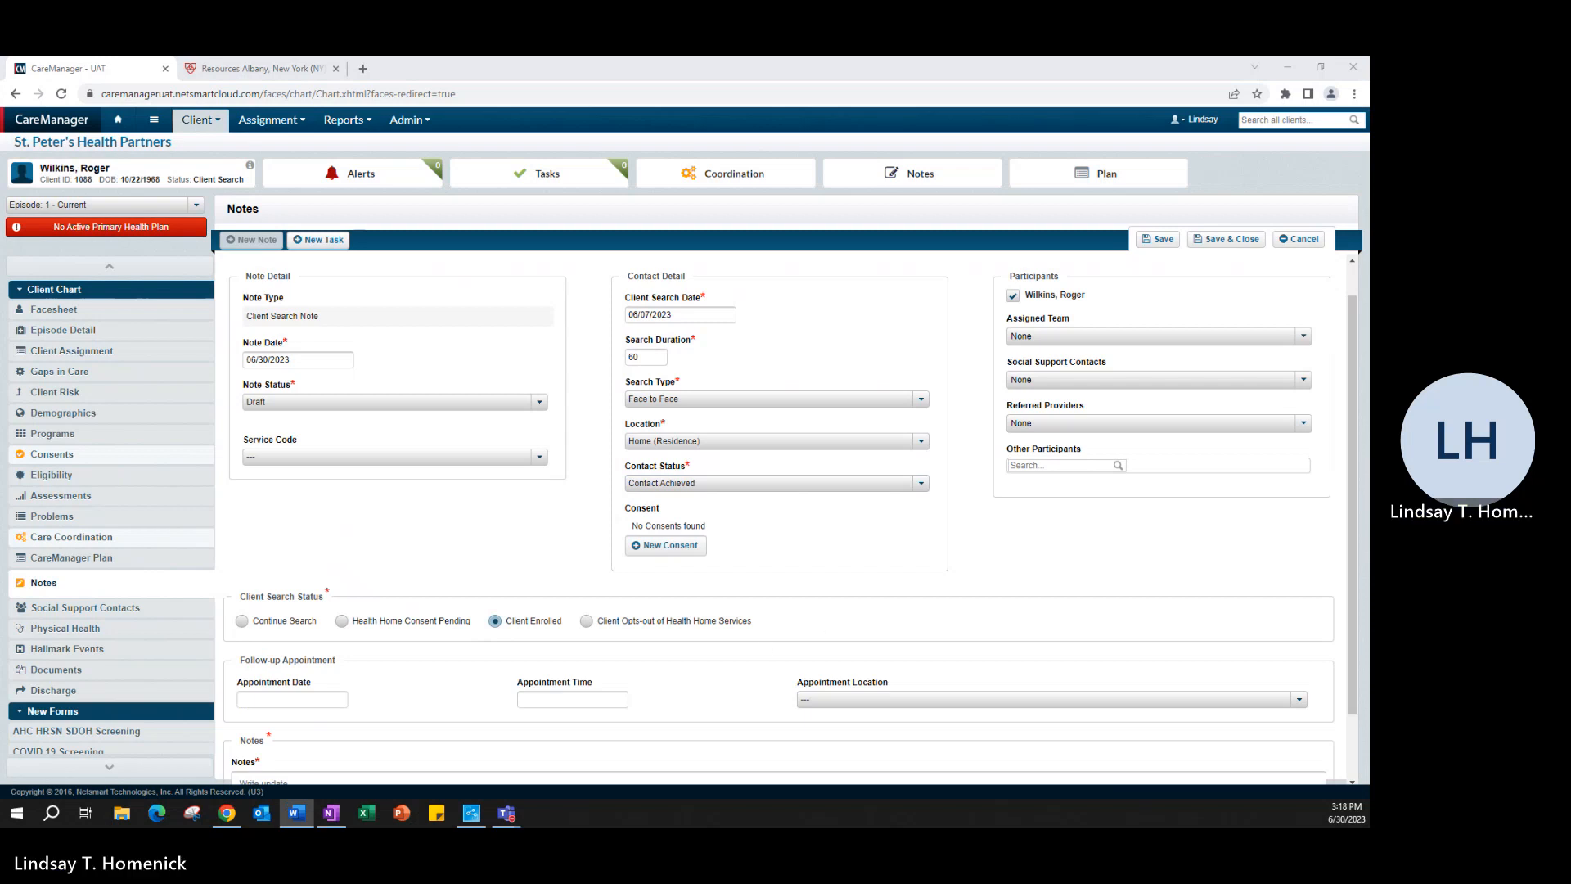
Step: Paste the intake visit summary into Notes and set the note status to Final
{"action": "scroll", "coordinate": [372, 749], "scroll_direction": "down", "scroll_amount": 1}
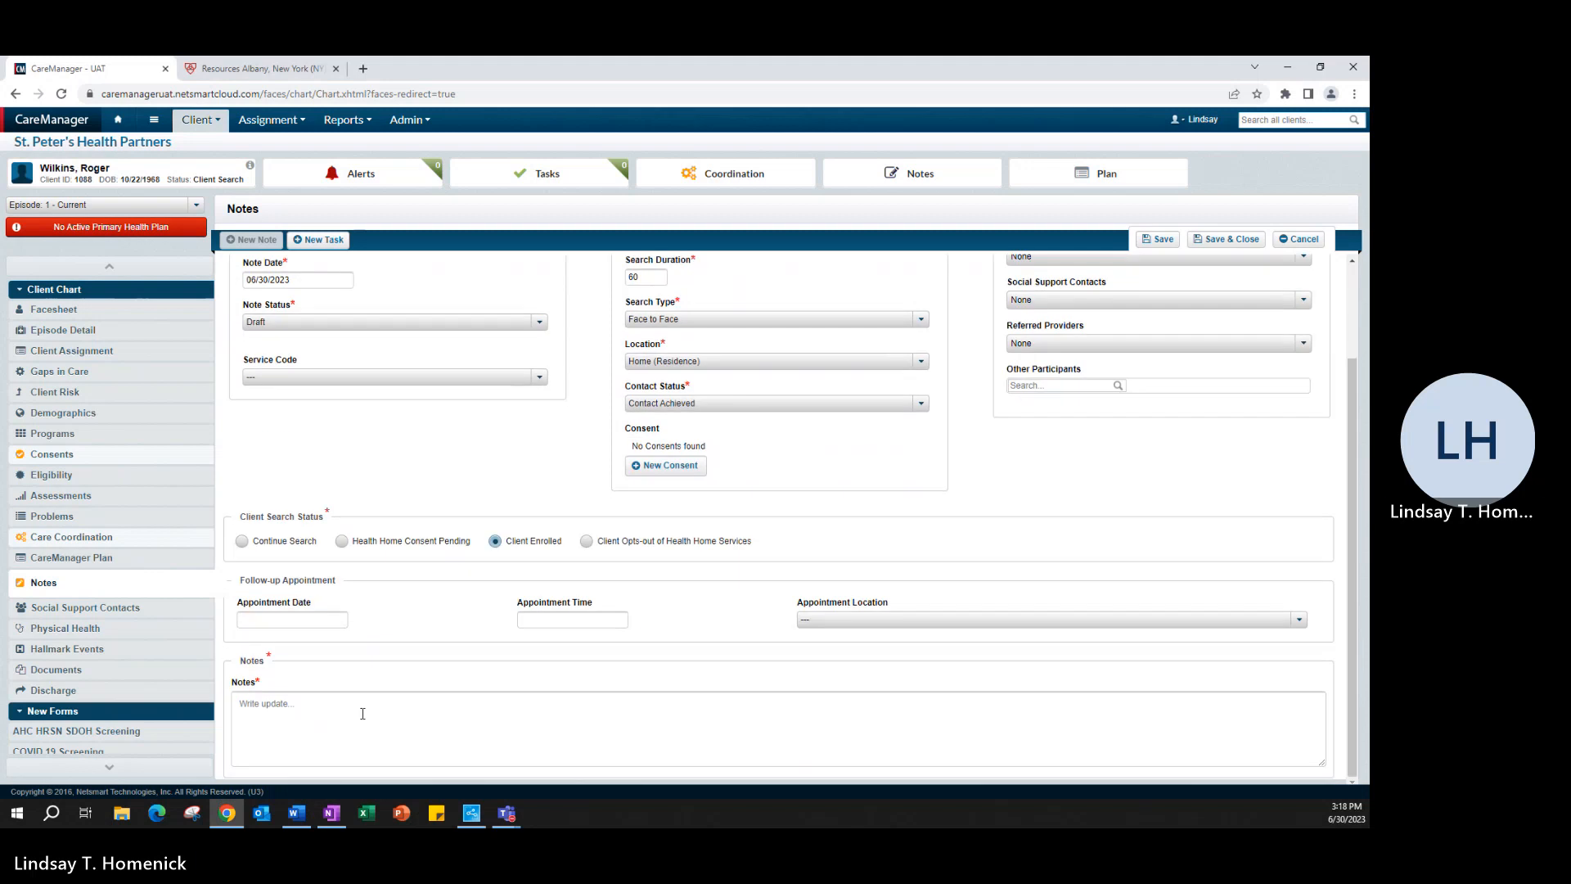
{"action": "left_click", "coordinate": [363, 714]}
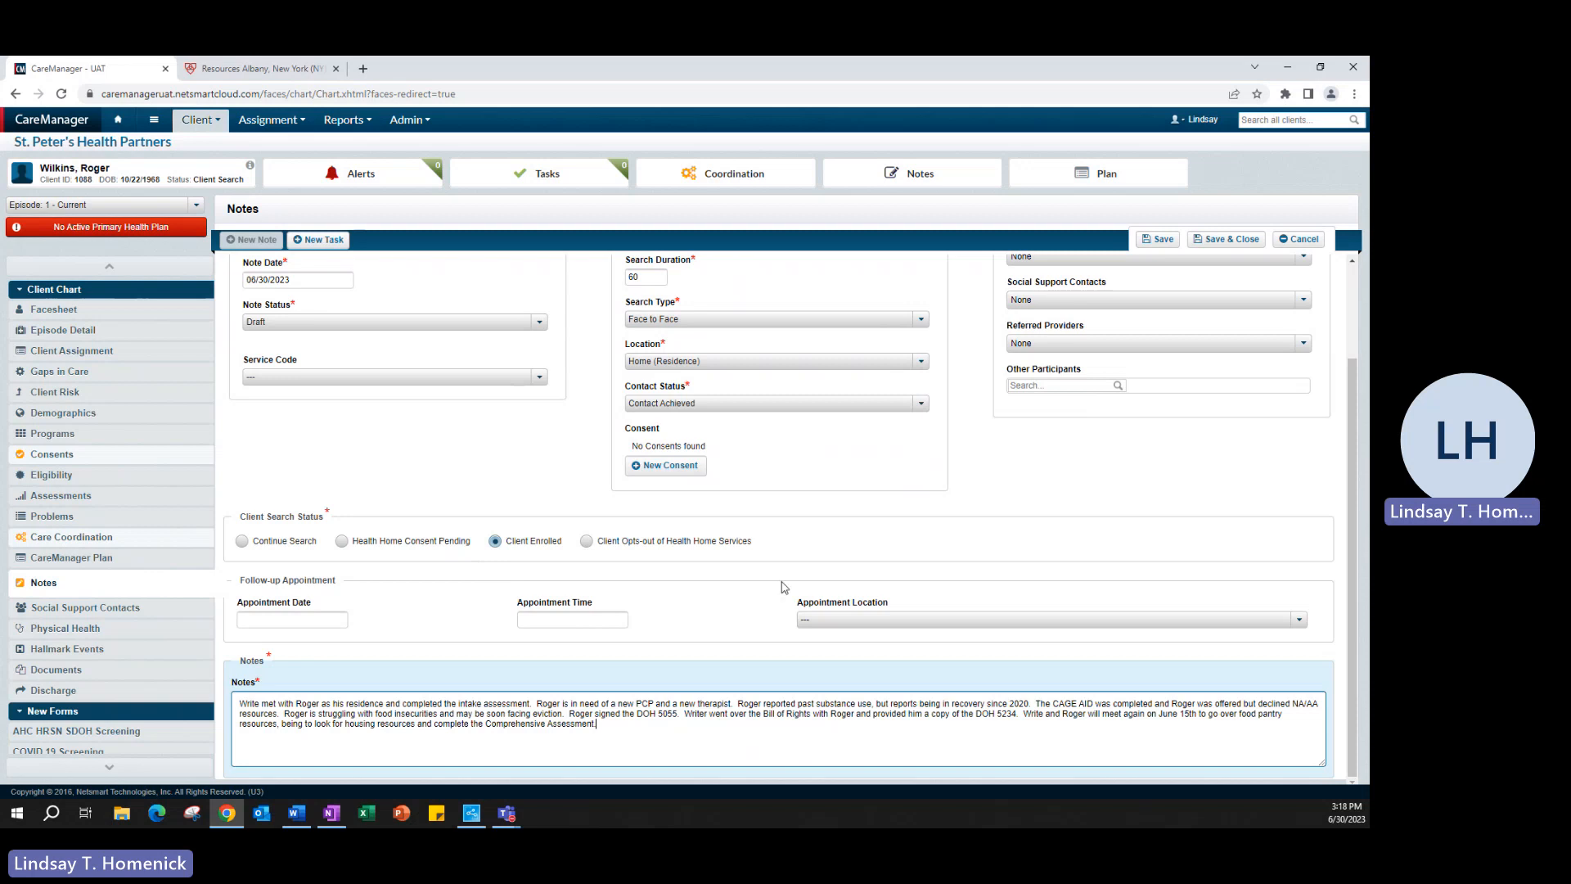
{"action": "scroll", "coordinate": [881, 579], "scroll_direction": "up", "scroll_amount": 1}
{"action": "scroll", "coordinate": [881, 578], "scroll_direction": "up", "scroll_amount": 1}
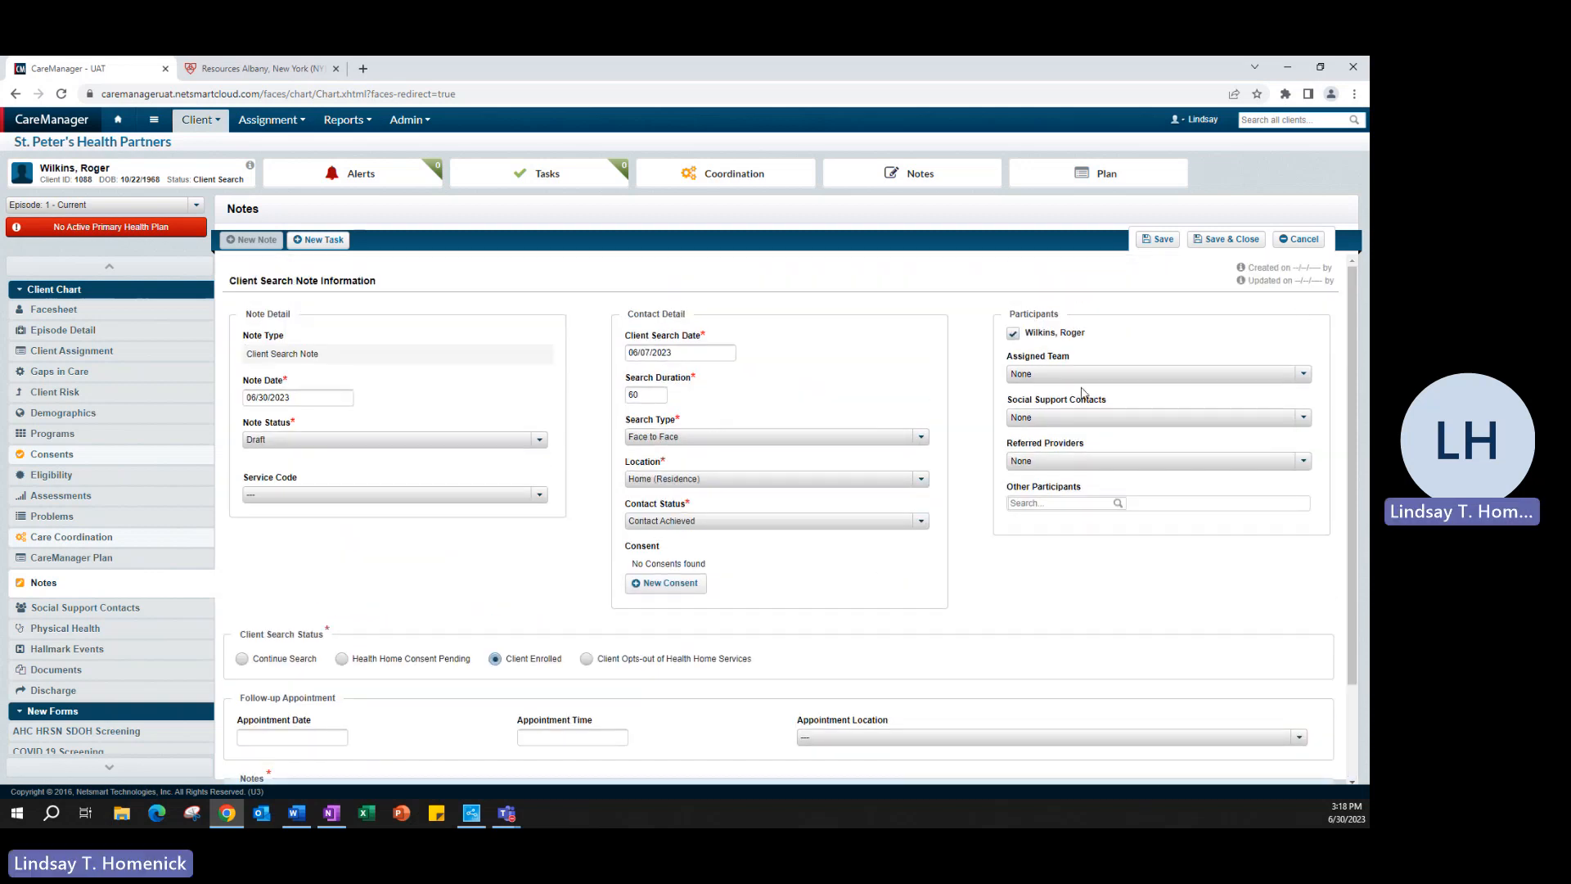
{"action": "left_click", "coordinate": [533, 449]}
{"action": "left_click", "coordinate": [372, 472]}
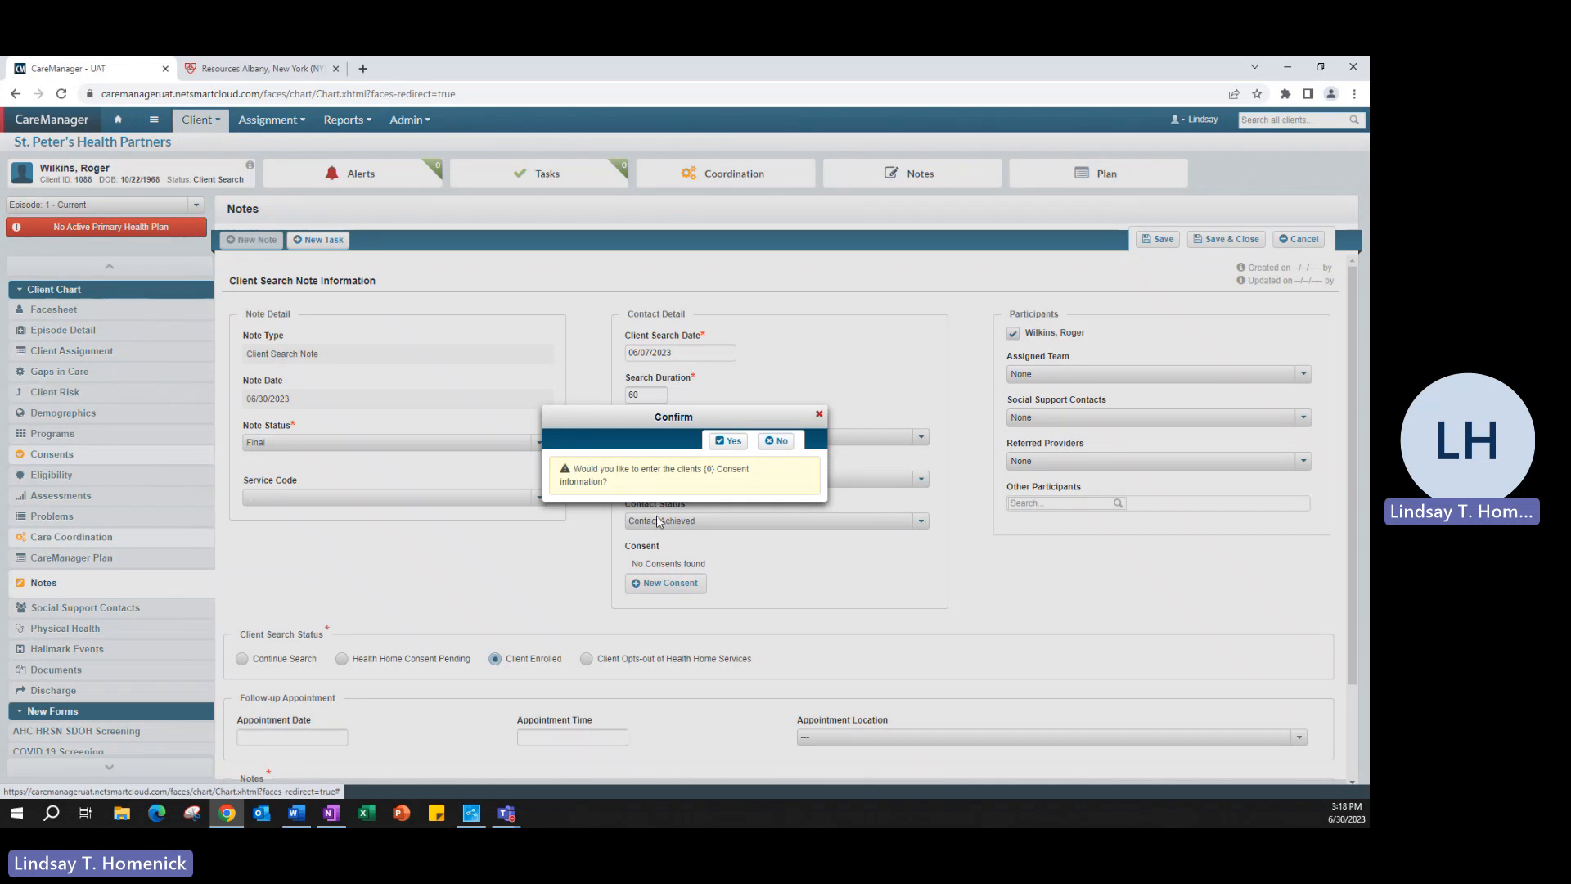
Step: Save Health Home consent as Member / Self, starting 06/07/2023, Client Opt-in
{"action": "left_click", "coordinate": [734, 442]}
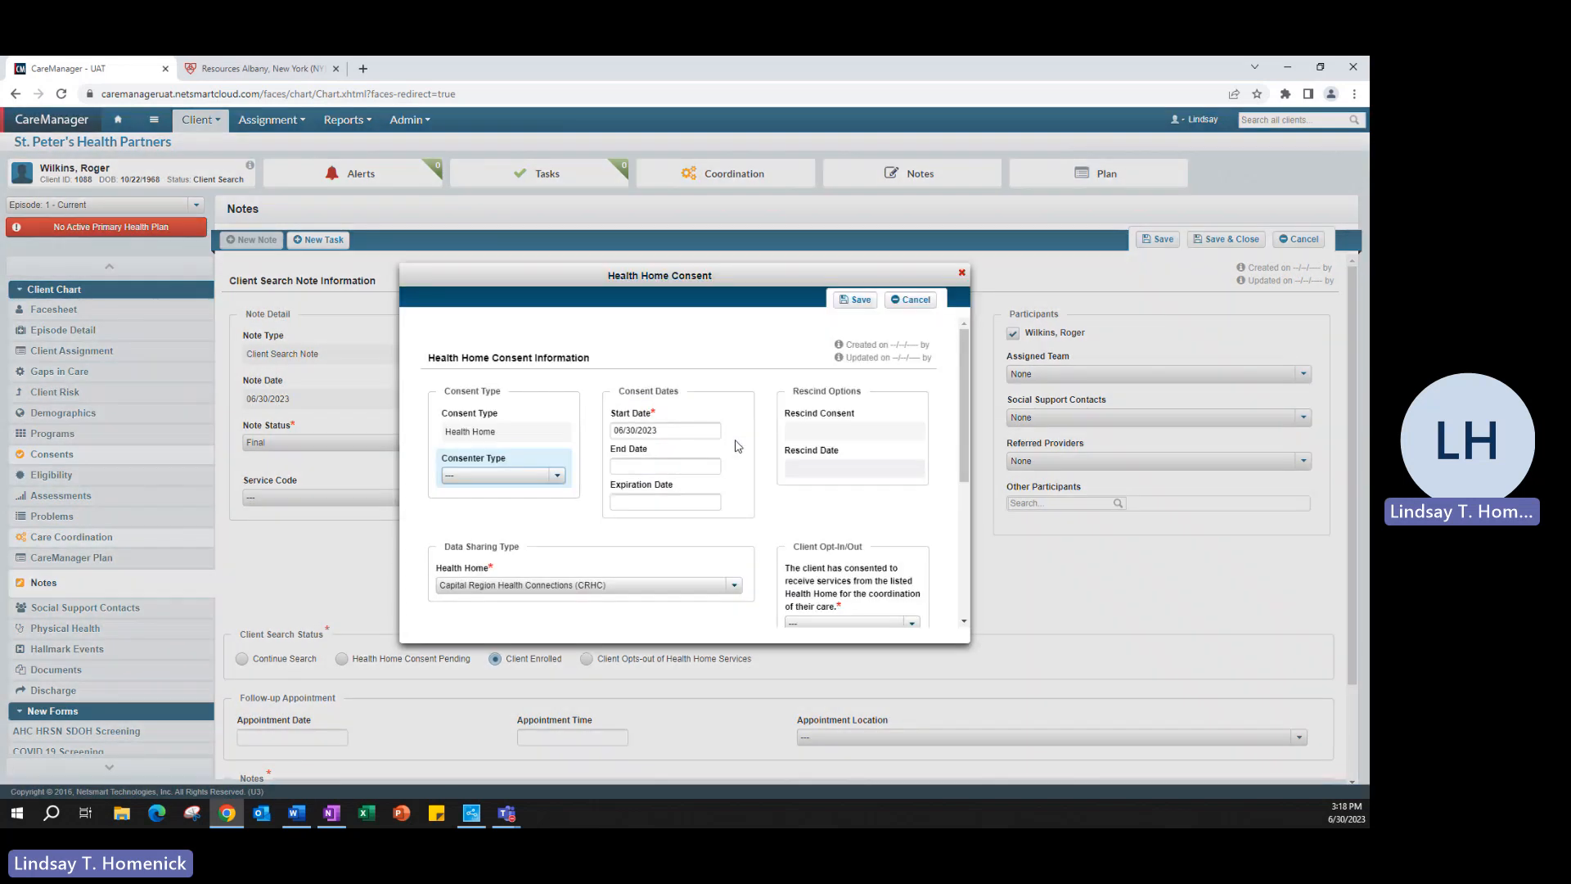
{"action": "left_click", "coordinate": [550, 476]}
{"action": "left_click", "coordinate": [481, 527]}
{"action": "left_click", "coordinate": [669, 437]}
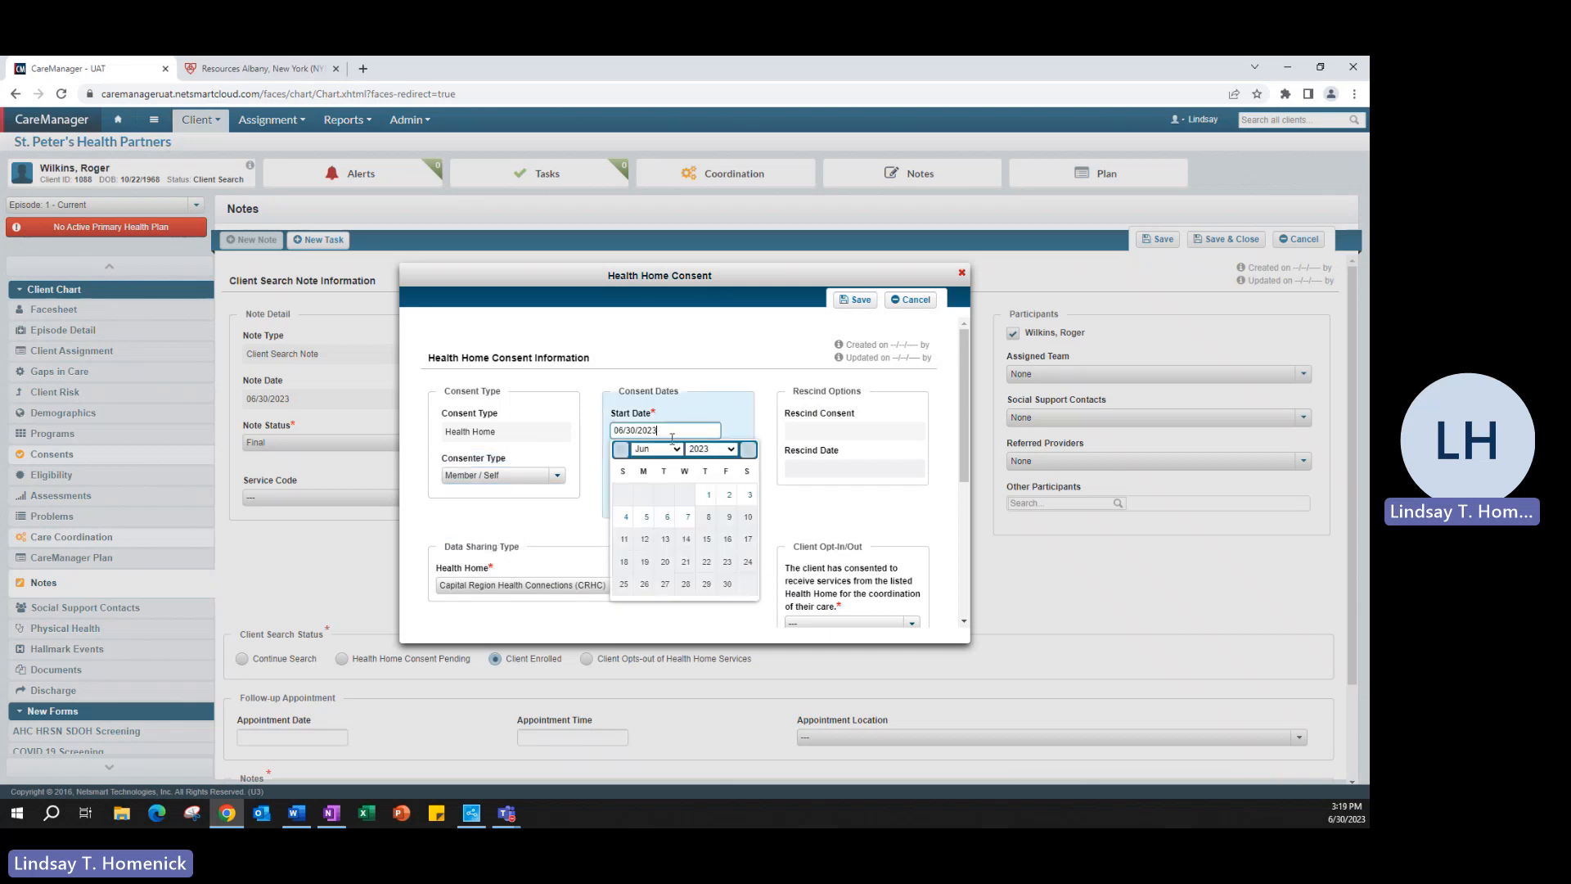
{"action": "left_click", "coordinate": [698, 523]}
{"action": "scroll", "coordinate": [622, 523], "scroll_direction": "down", "scroll_amount": 1}
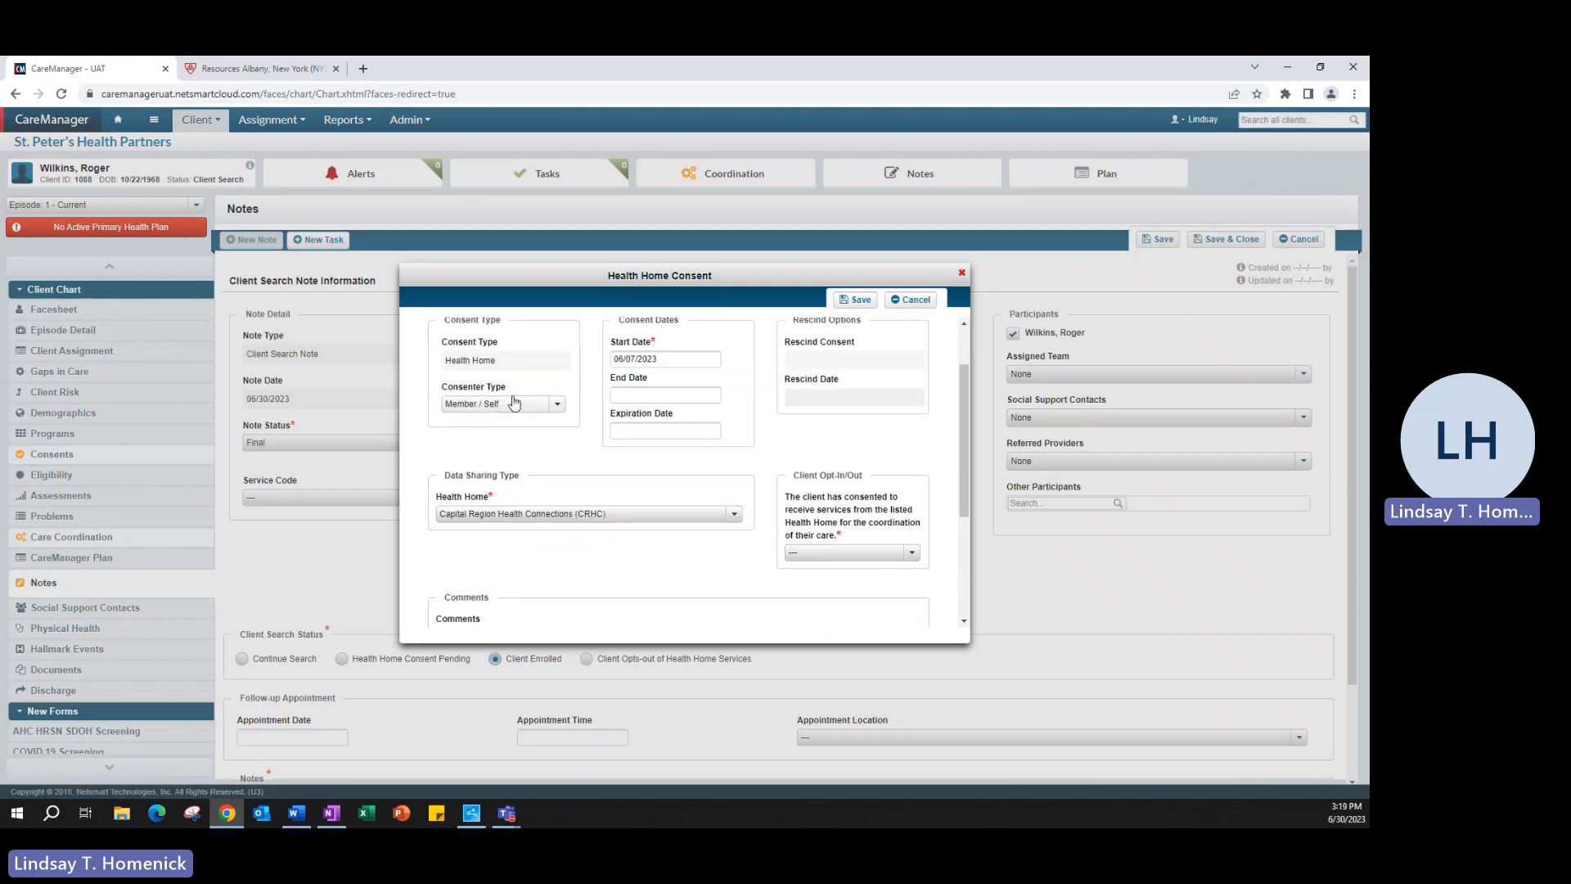
{"action": "left_click", "coordinate": [818, 553]}
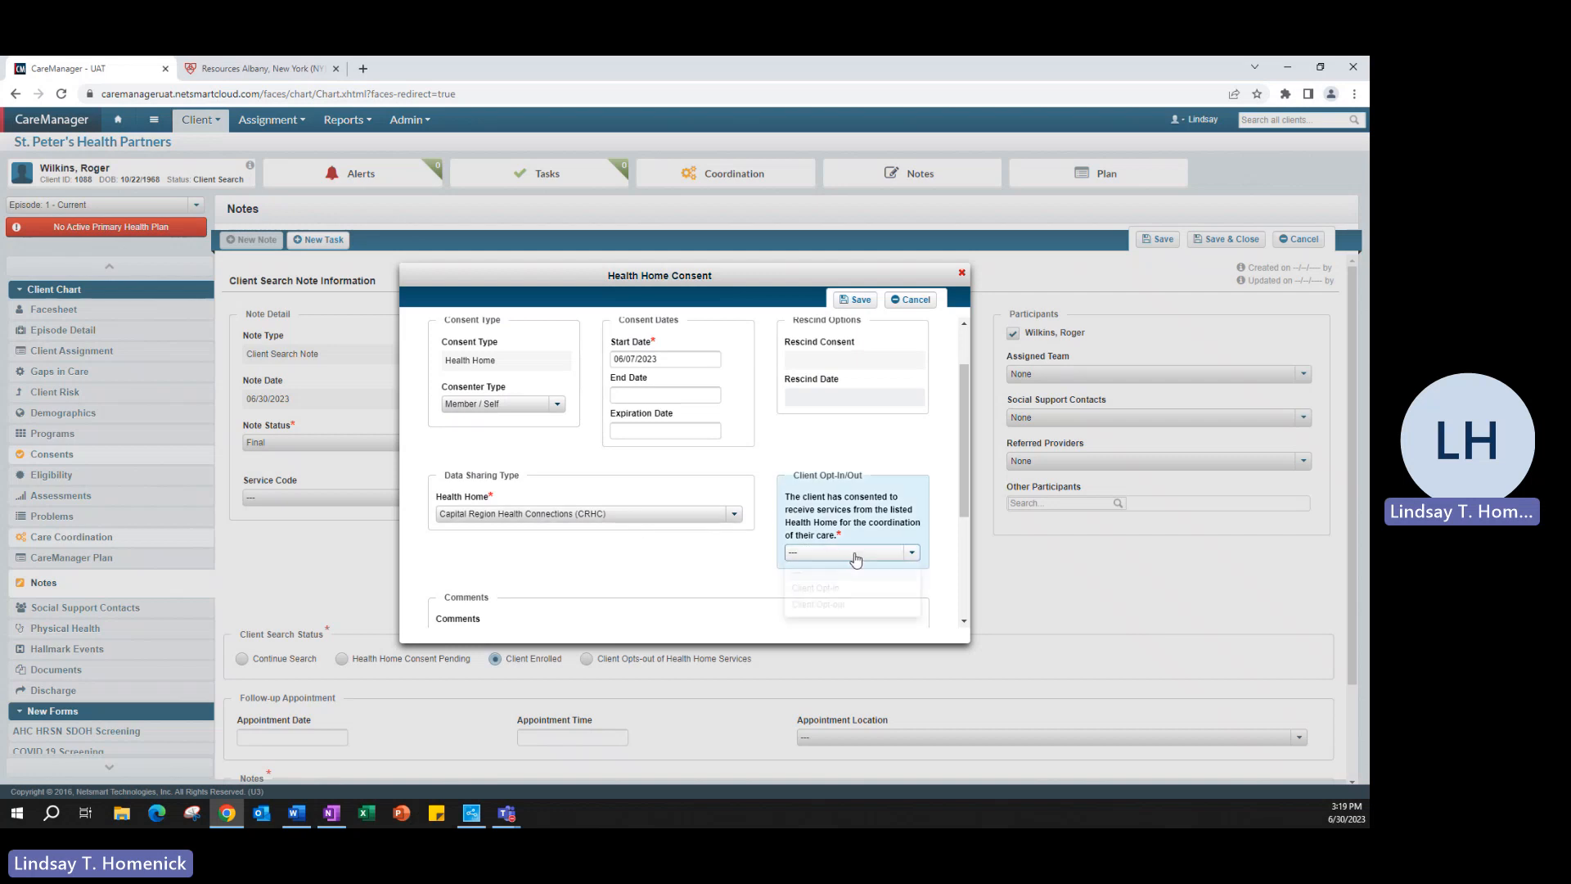
{"action": "left_click", "coordinate": [818, 577]}
{"action": "scroll", "coordinate": [697, 568], "scroll_direction": "up", "scroll_amount": 1}
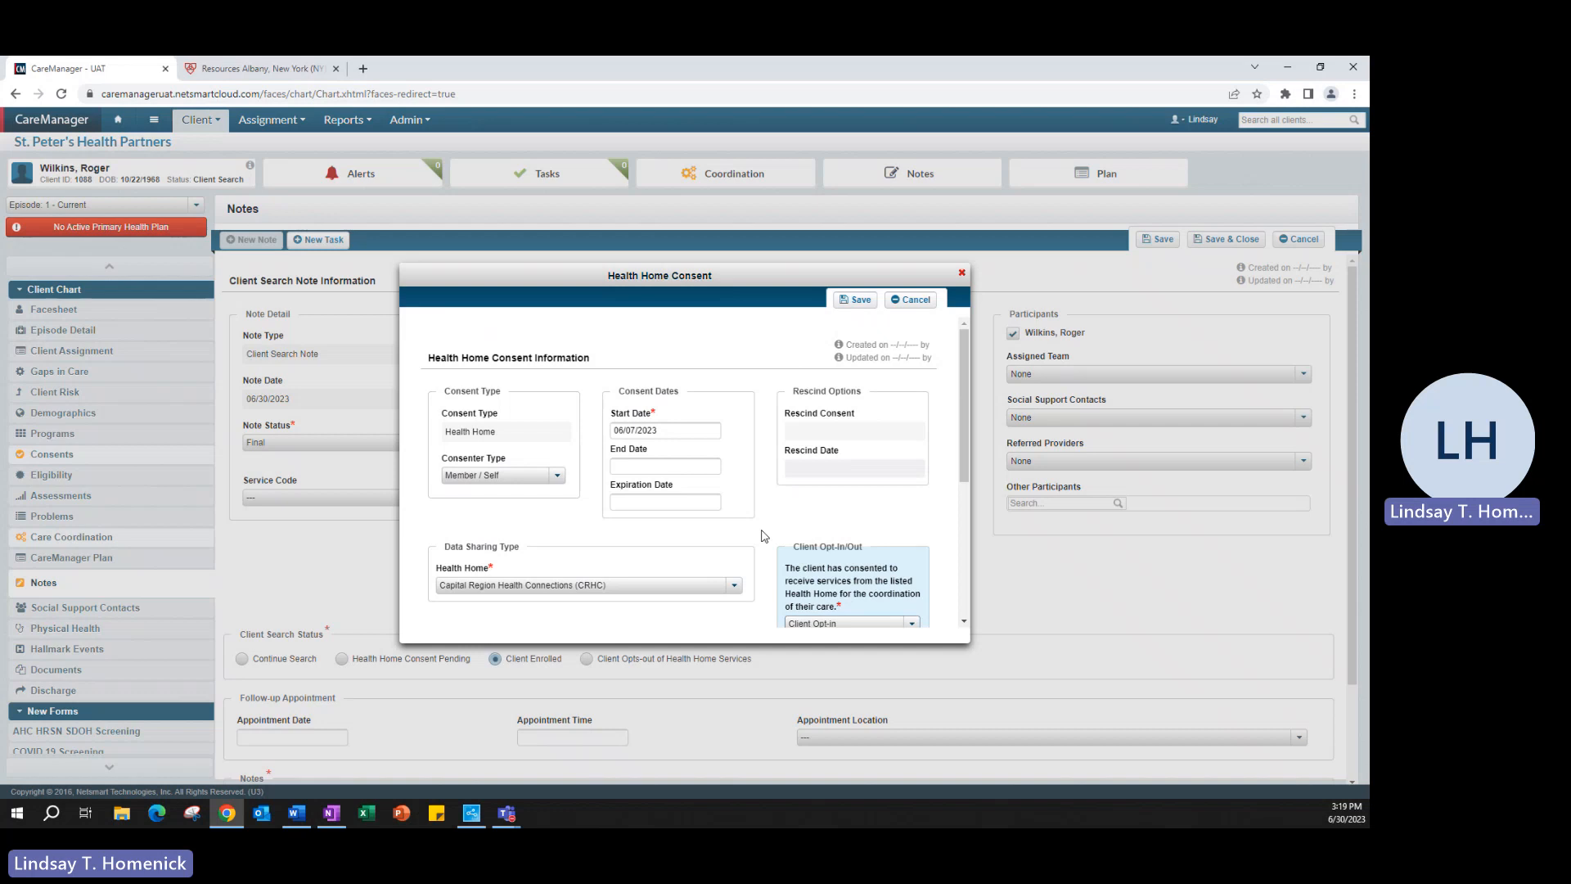
{"action": "left_click", "coordinate": [855, 299]}
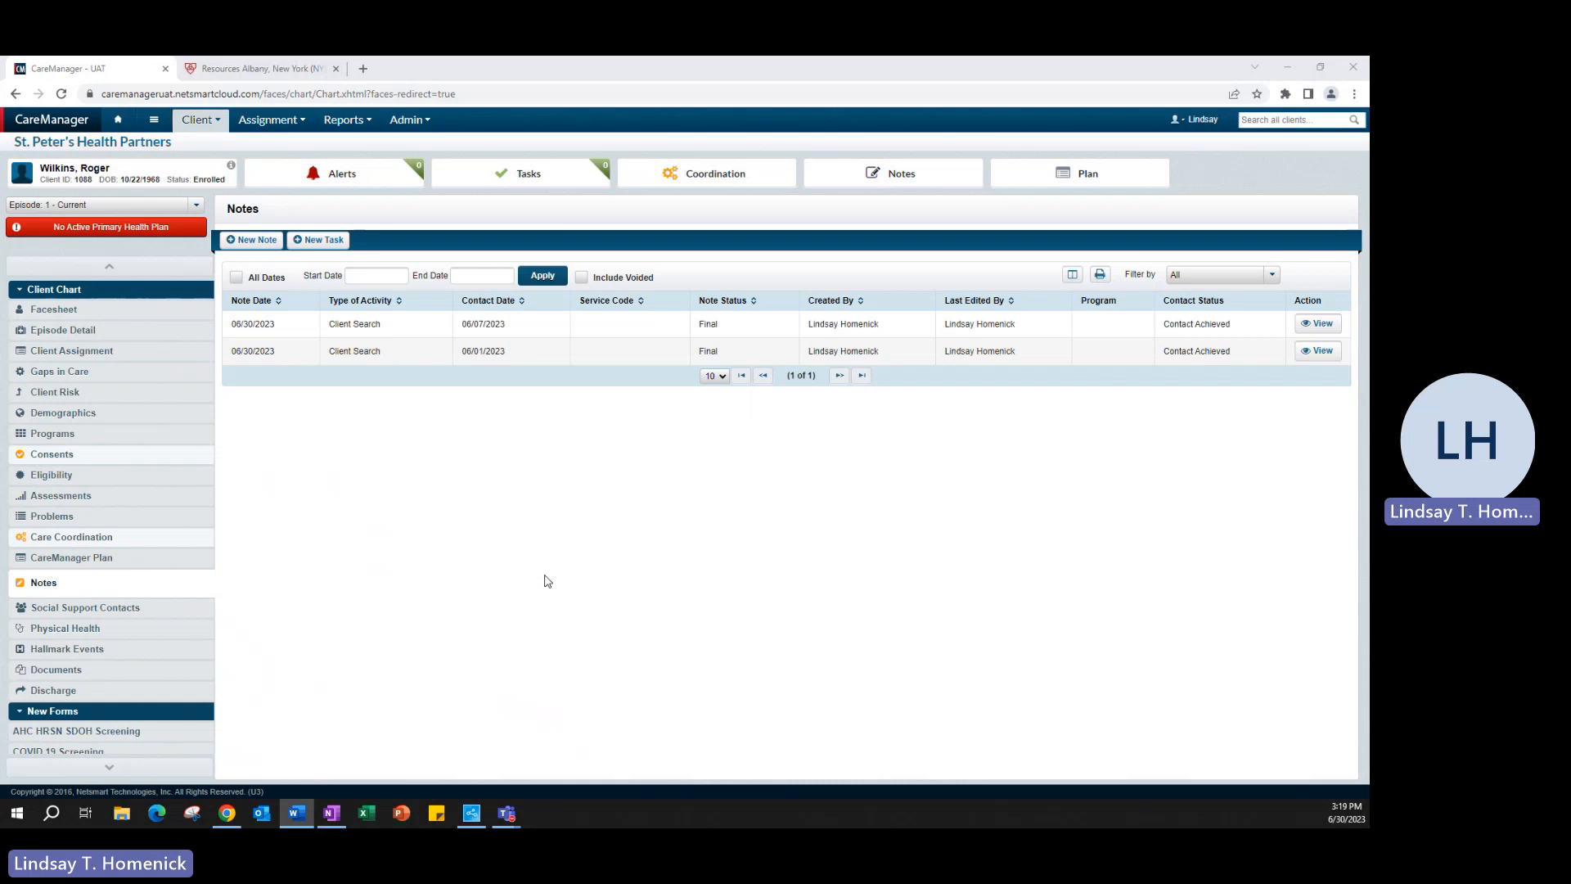
{"action": "left_click", "coordinate": [252, 240]}
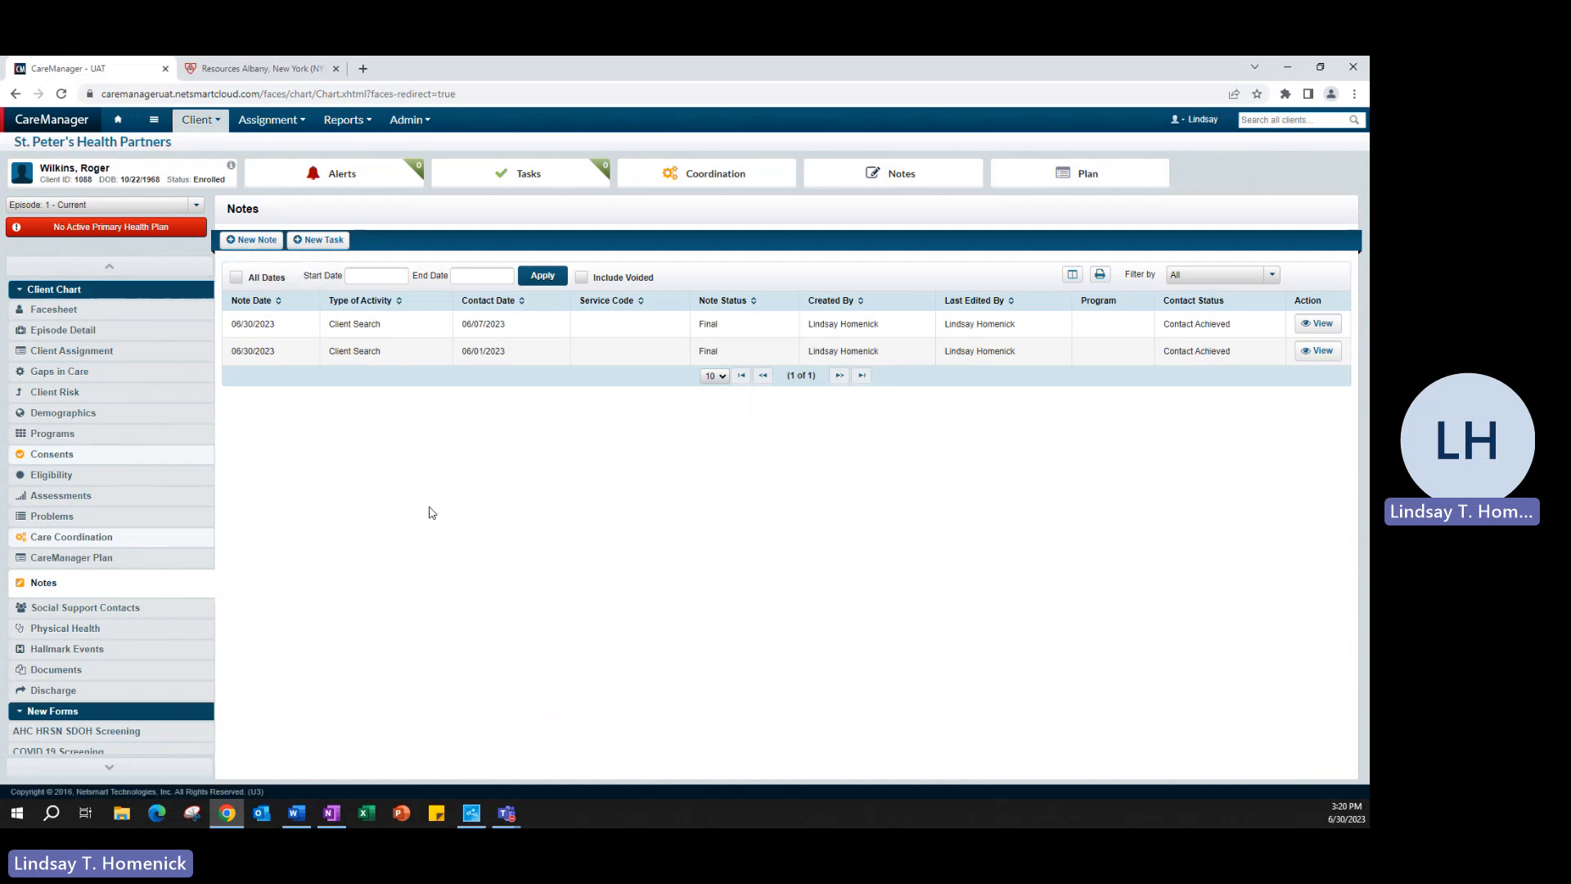
Step: Create a Final Contact Note with service code 201 - Billable Contact - Initial 60 Days Only
{"action": "left_click", "coordinate": [473, 397]}
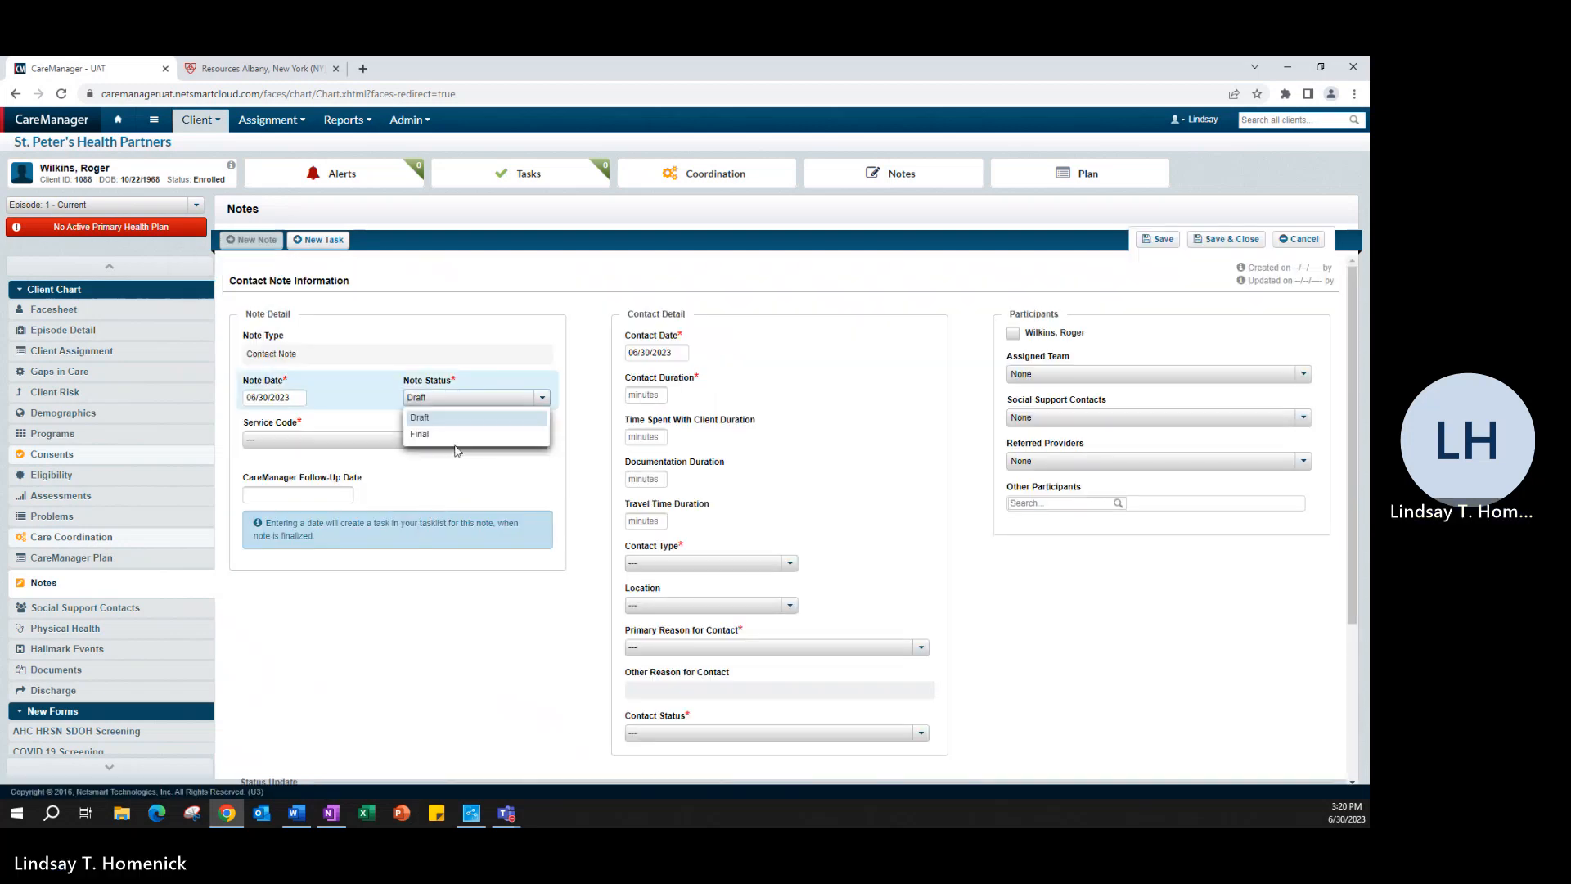
{"action": "left_click", "coordinate": [433, 434]}
{"action": "left_click", "coordinate": [282, 442]}
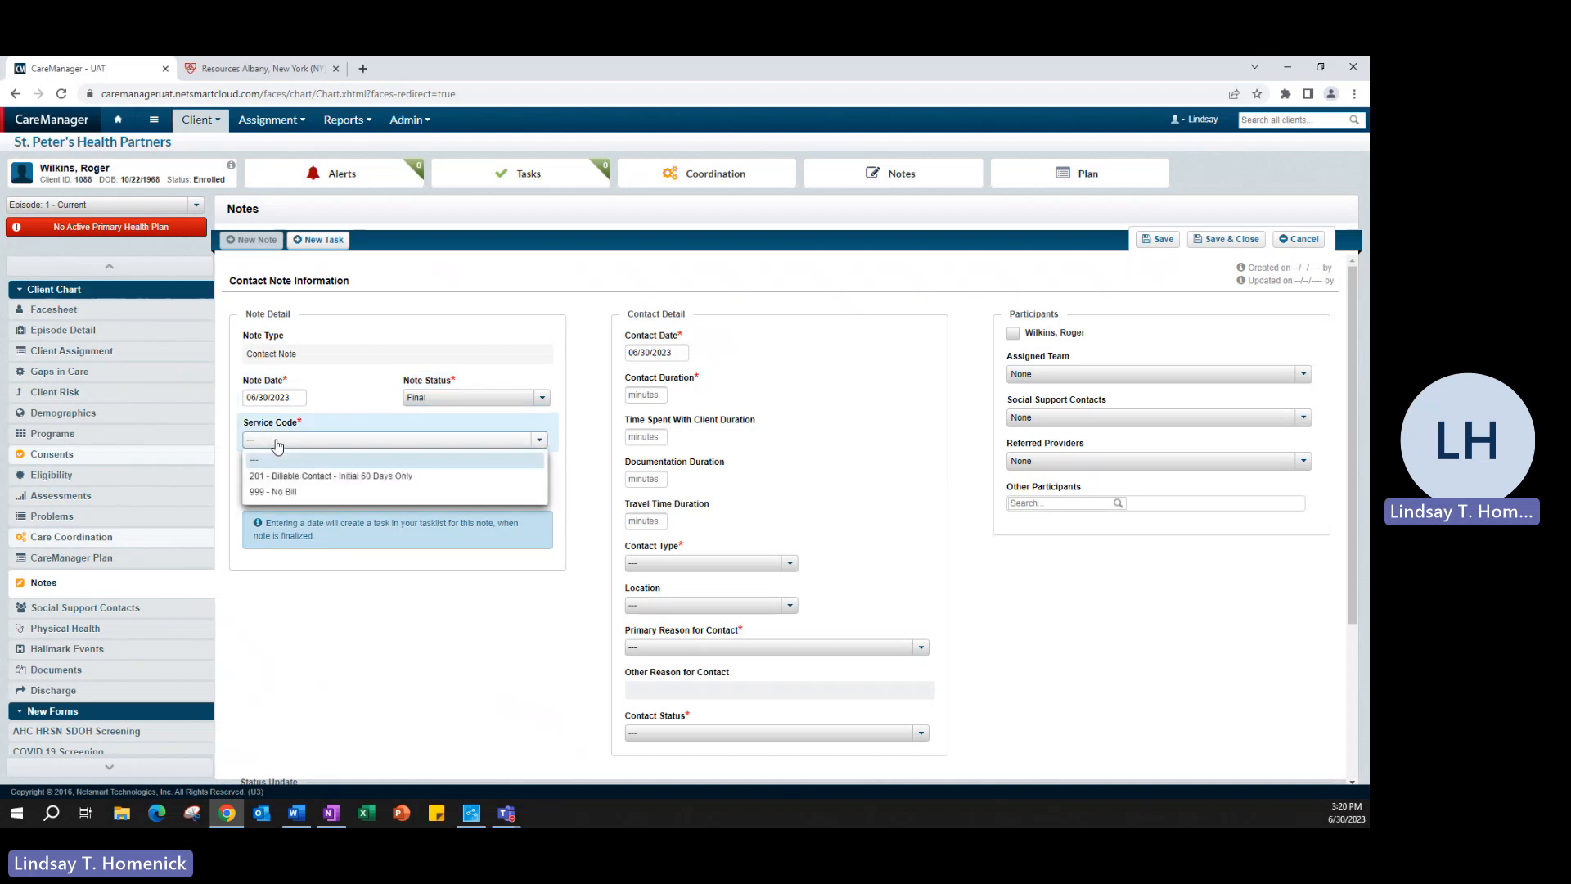
{"action": "left_click", "coordinate": [366, 481]}
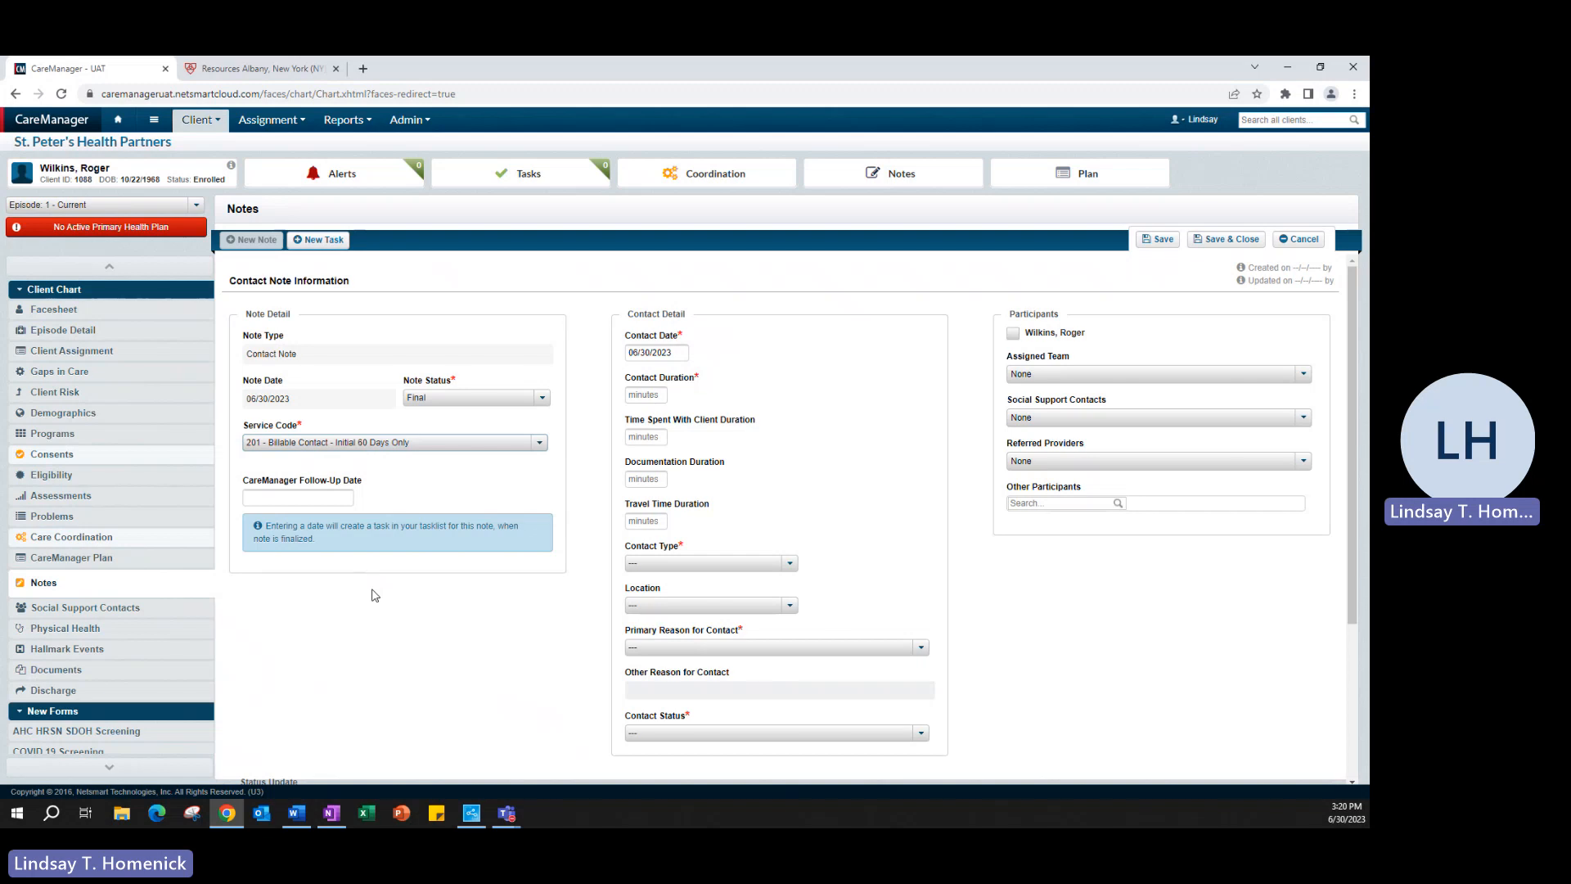
{"action": "left_click", "coordinate": [494, 443]}
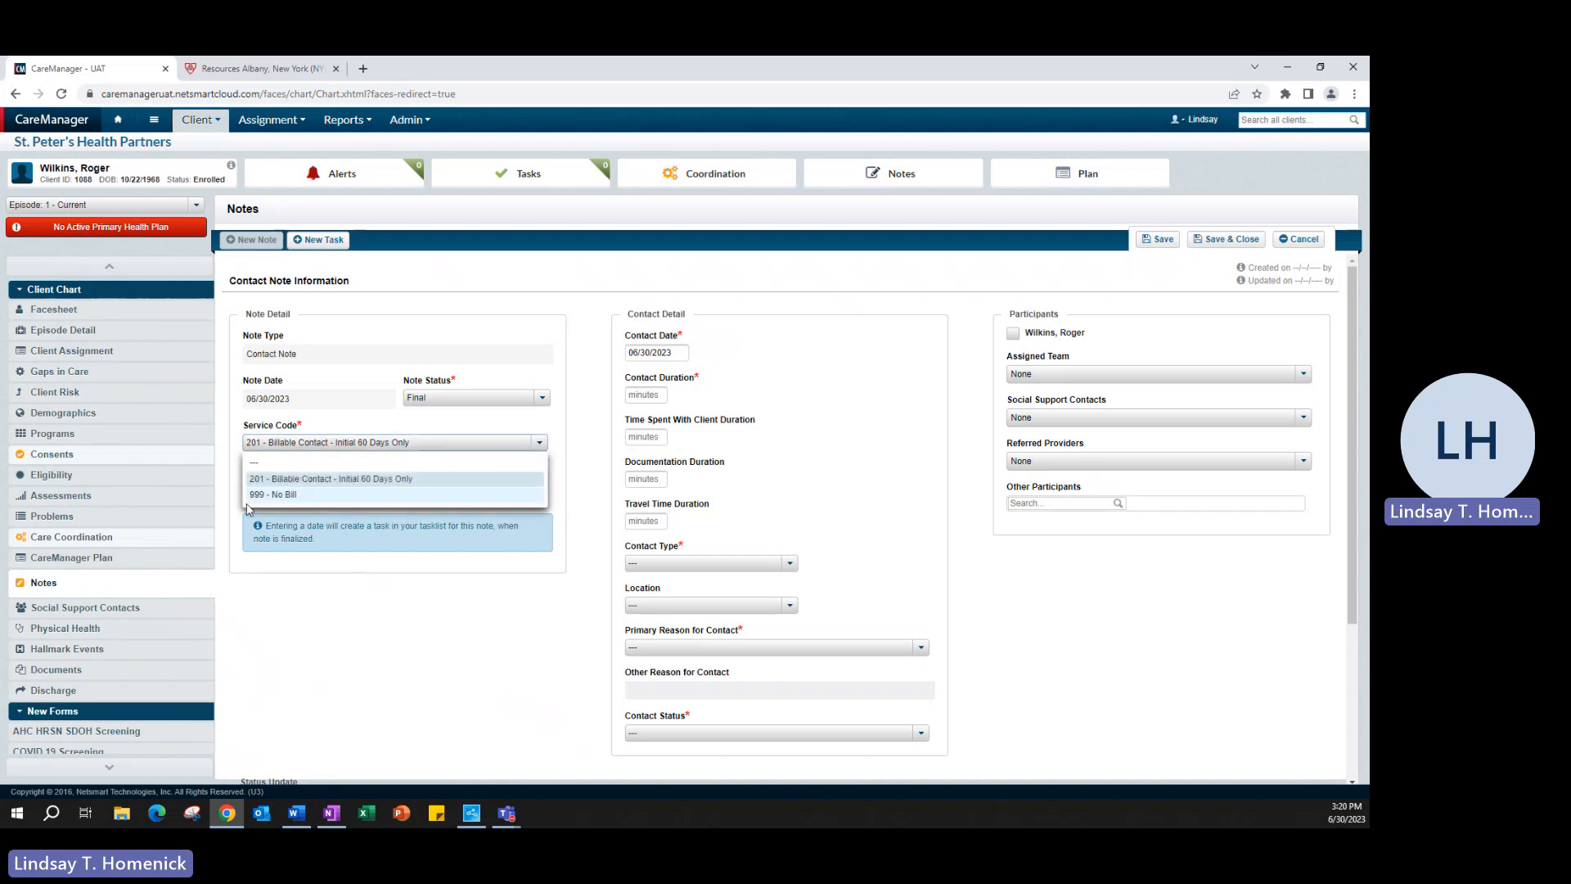
{"action": "left_click", "coordinate": [311, 478]}
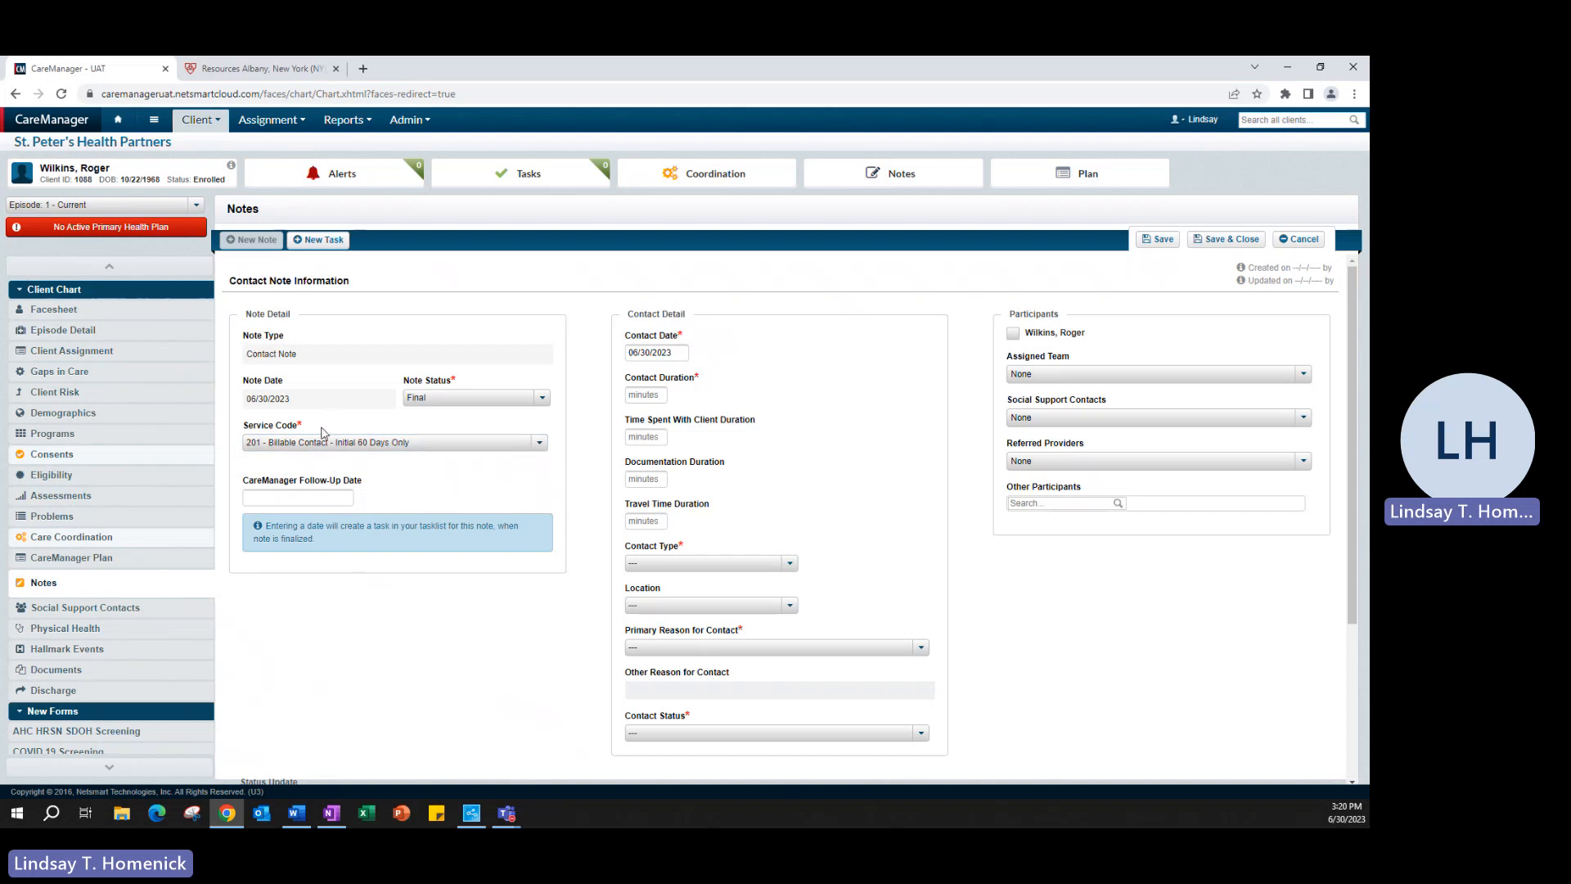
Step: Set the Contact Date to 06/28/2023 and the Contact Duration to 60
{"action": "left_click", "coordinate": [678, 354]}
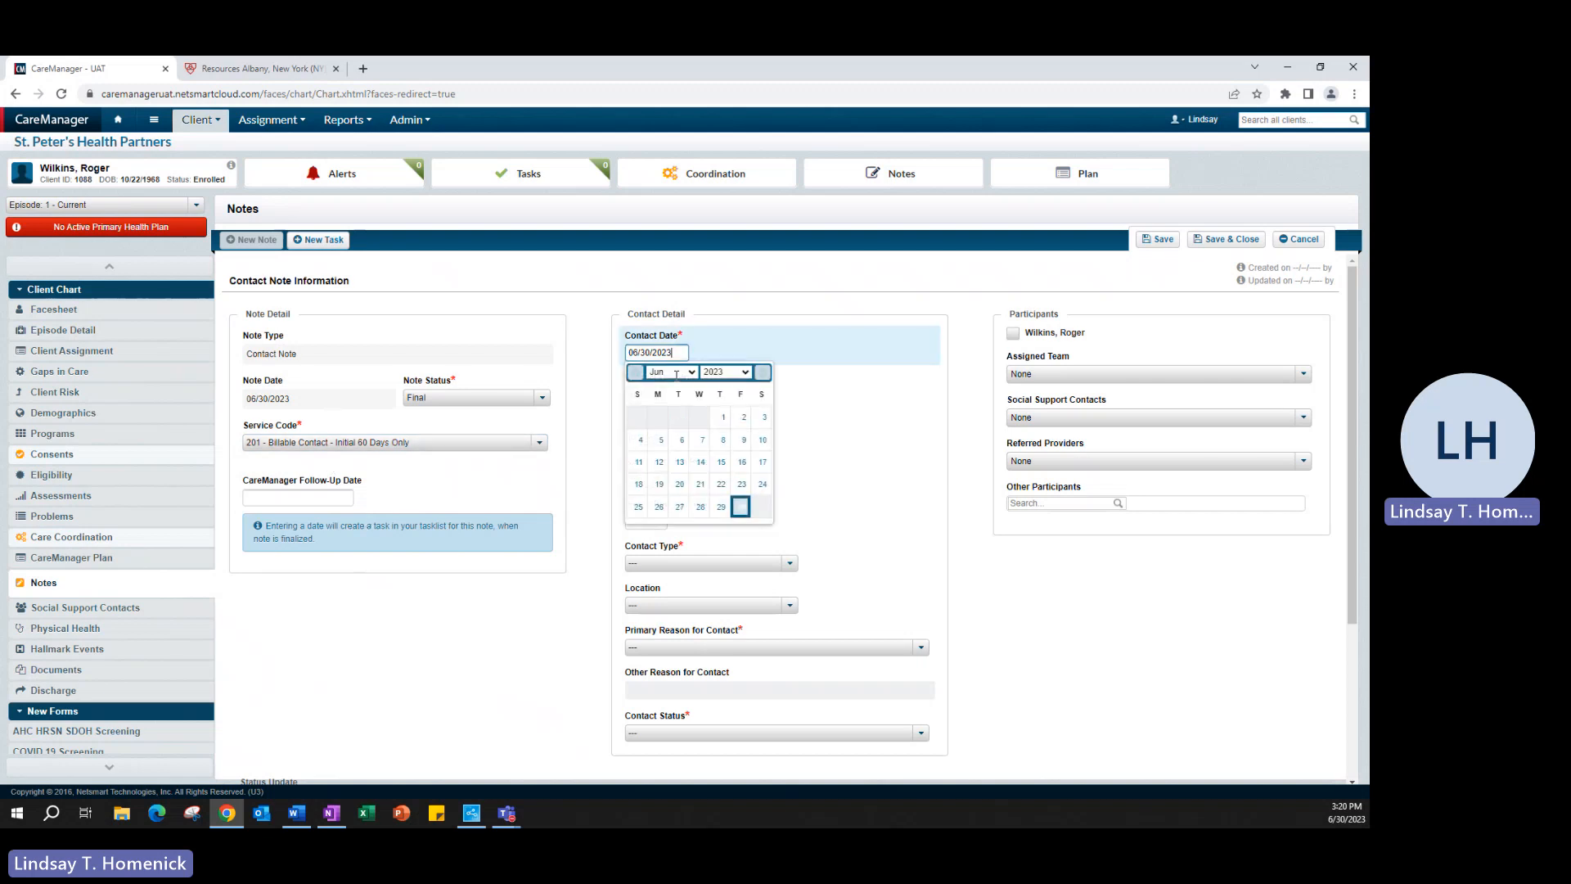
{"action": "left_click", "coordinate": [697, 502]}
{"action": "left_click", "coordinate": [642, 398]}
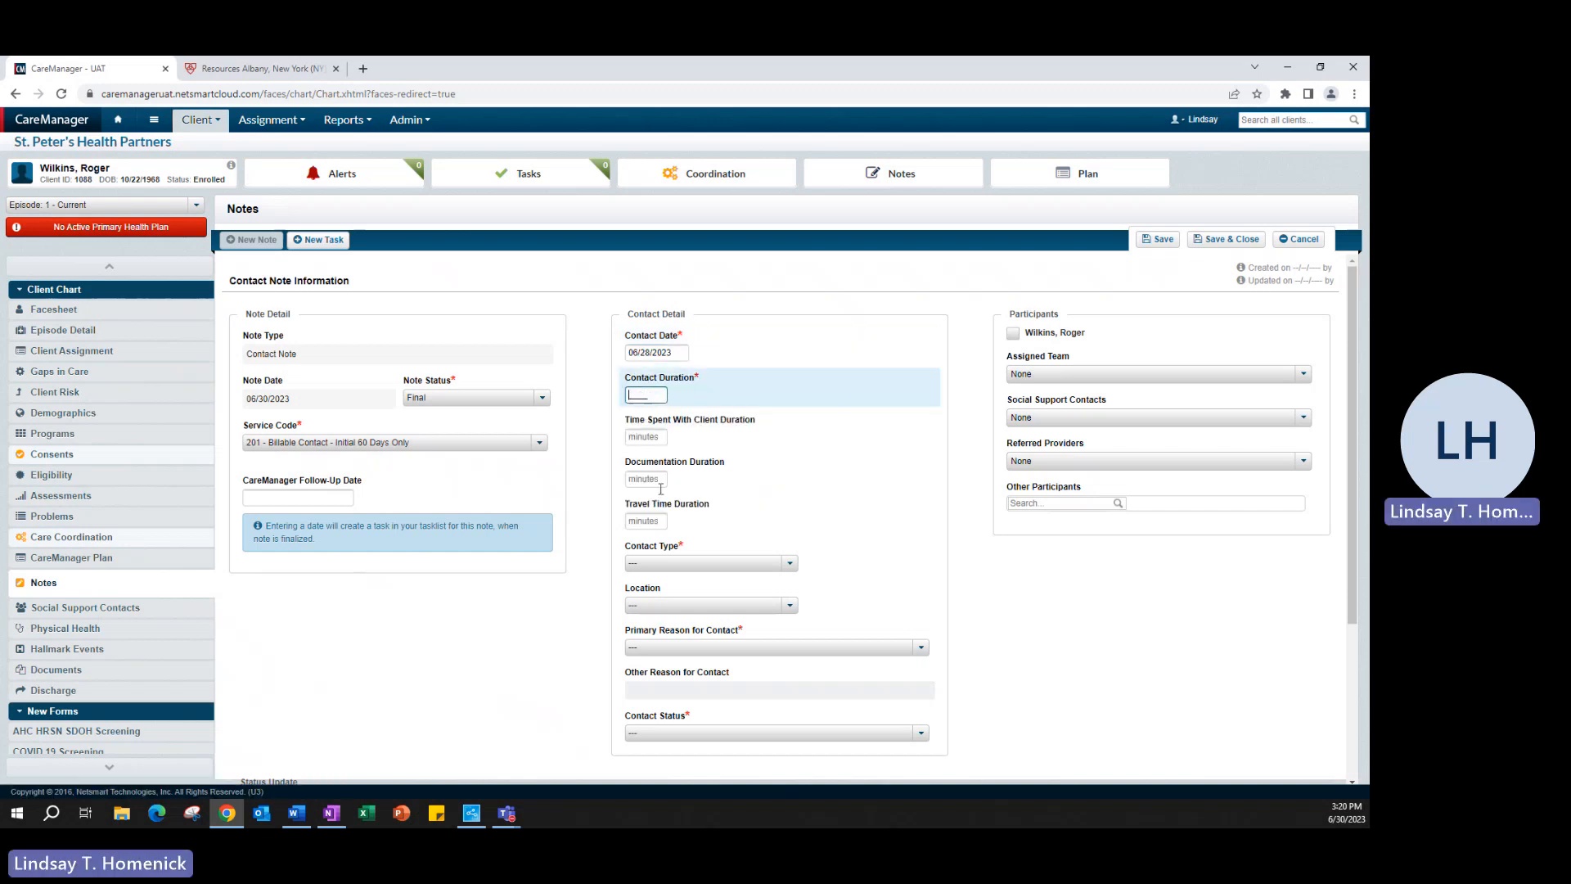
{"action": "type", "text": "60"}
{"action": "scroll", "coordinate": [528, 634], "scroll_direction": "down", "scroll_amount": 1}
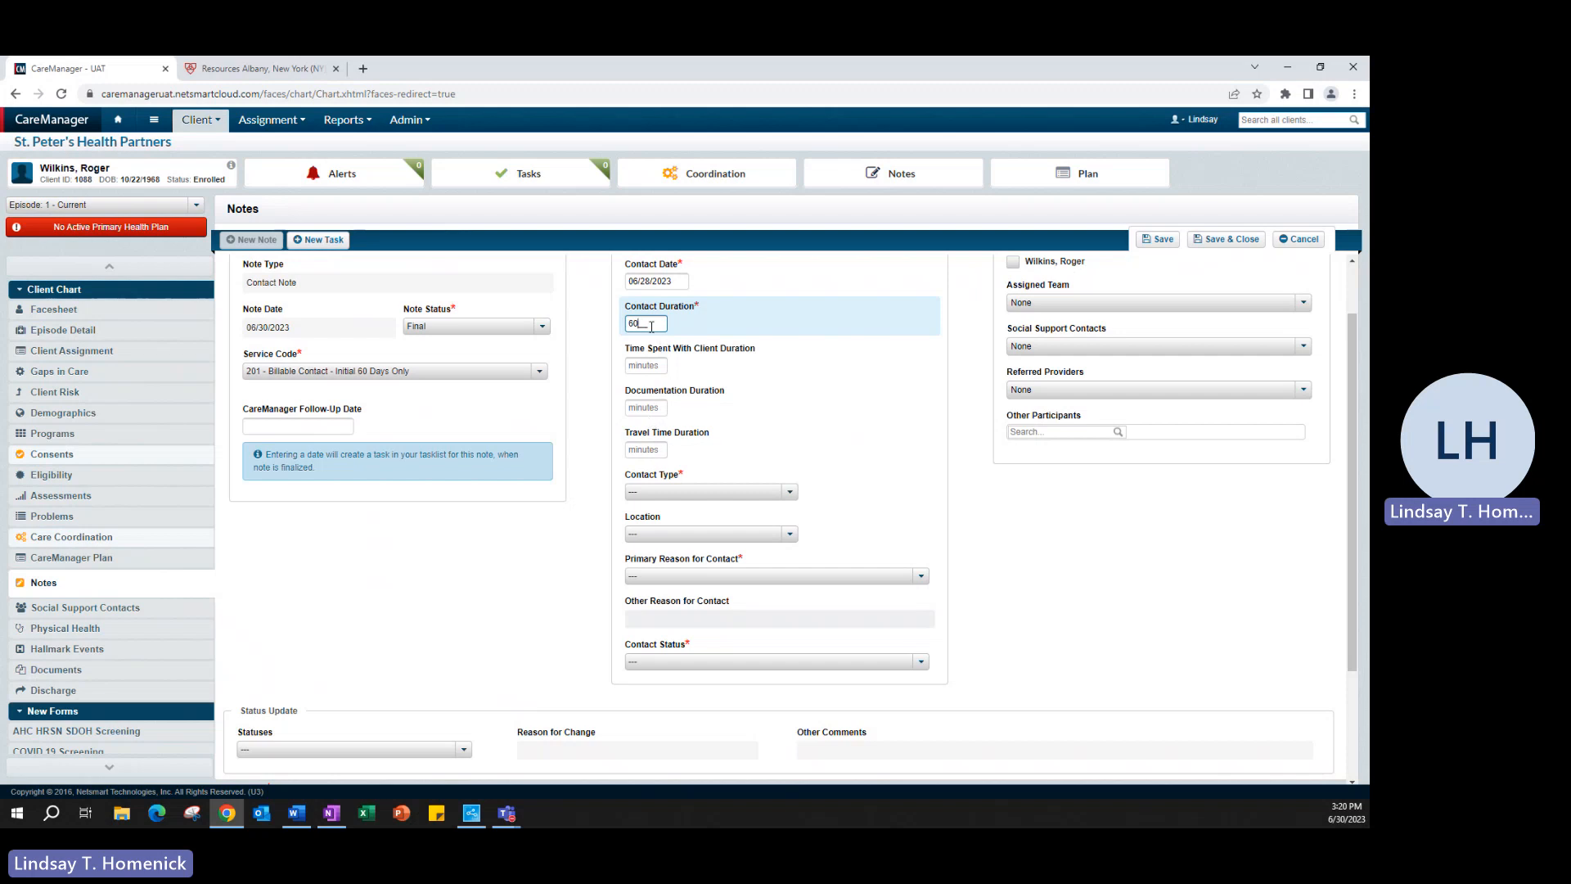
Step: Record the contact as Face to Face at Home (Residence)
{"action": "left_click", "coordinate": [663, 493]}
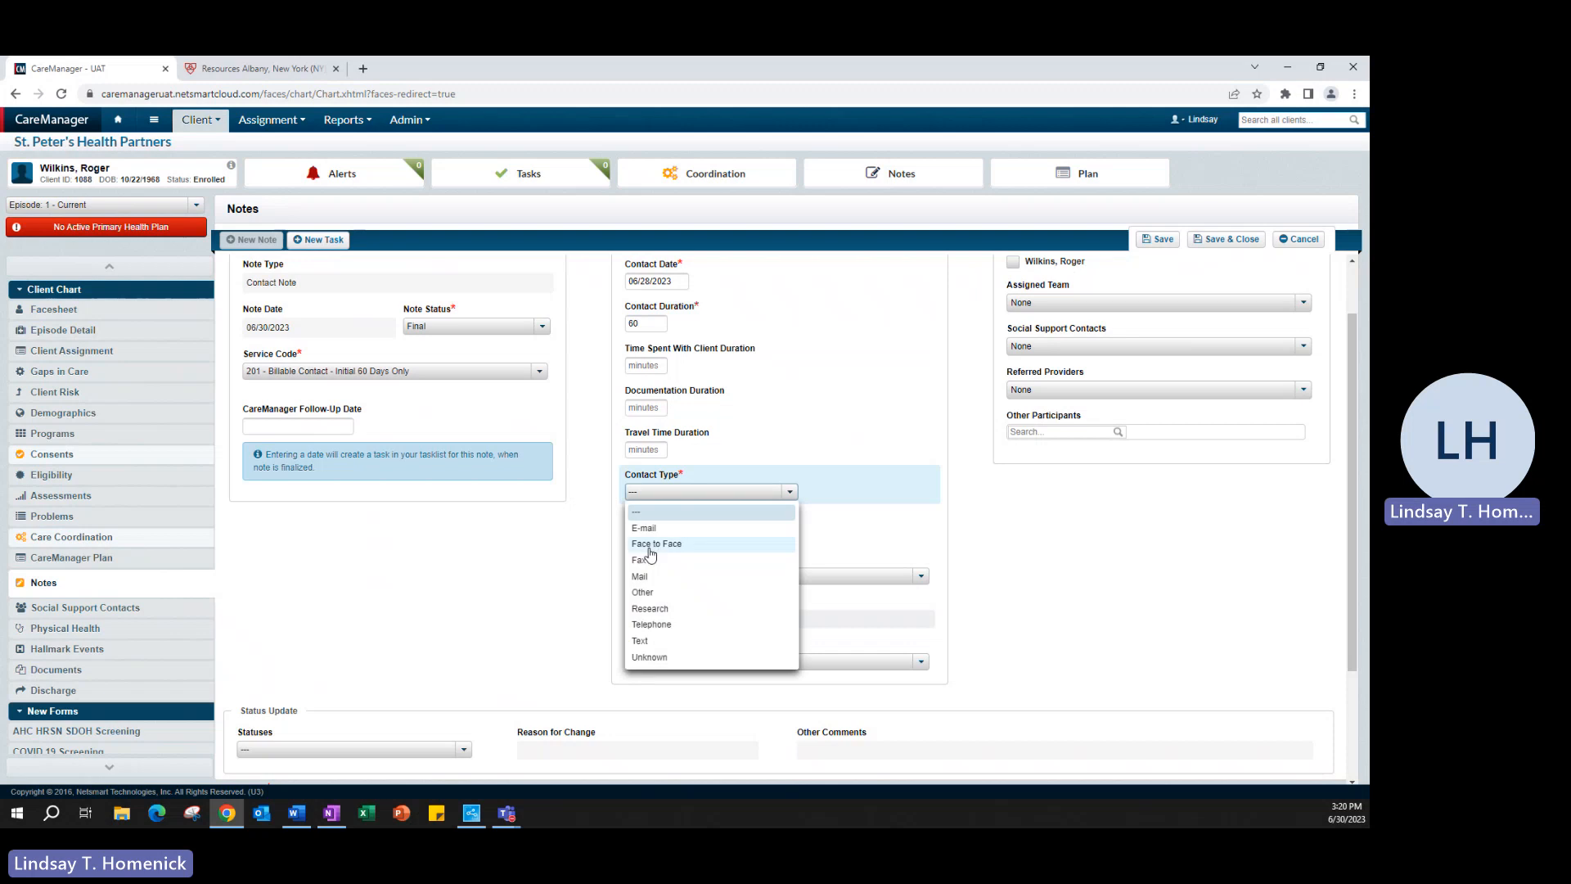
{"action": "left_click", "coordinate": [663, 555]}
{"action": "left_click", "coordinate": [691, 534]}
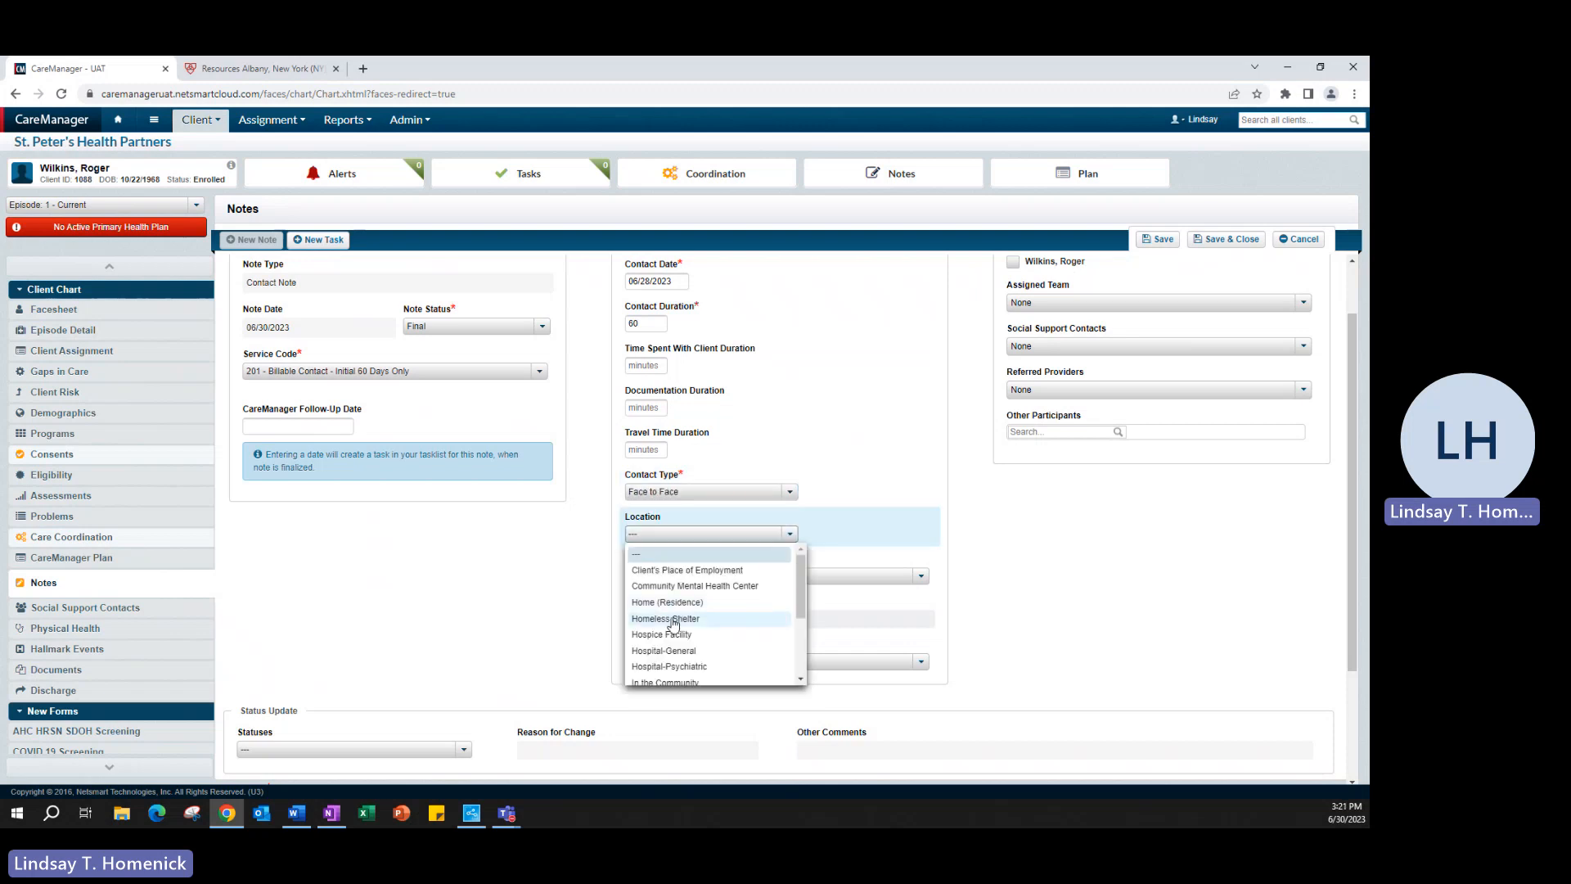
{"action": "left_click", "coordinate": [667, 602]}
Step: Set the primary reason for contact to Other and the status to Contact Achieved
{"action": "left_click", "coordinate": [721, 577]}
{"action": "left_click", "coordinate": [789, 589]}
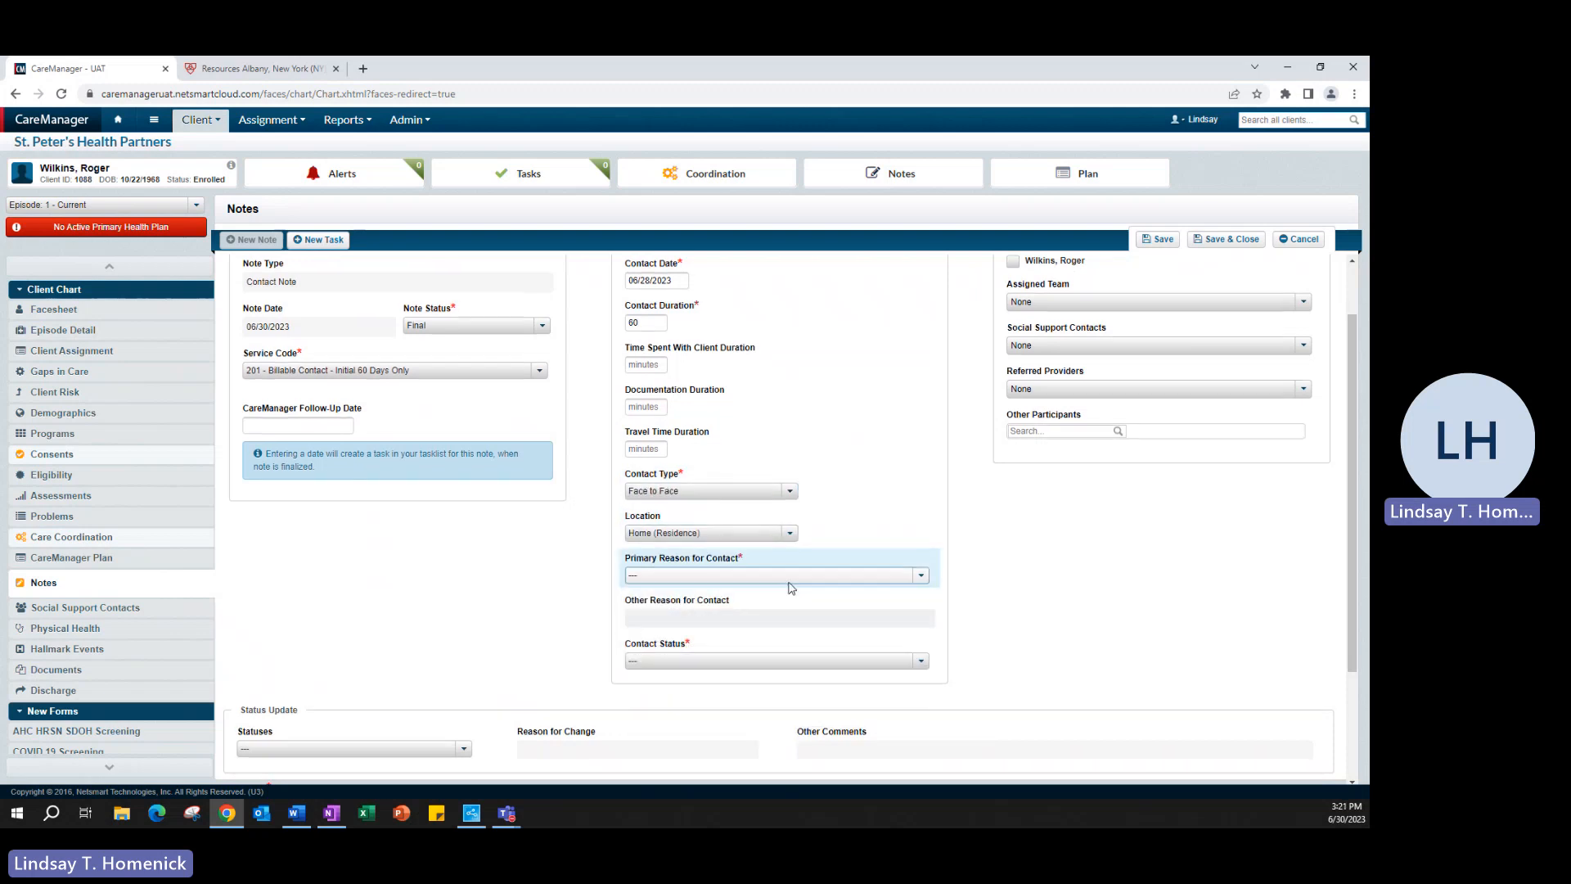
{"action": "scroll", "coordinate": [789, 589], "scroll_direction": "down", "scroll_amount": 1}
{"action": "left_click", "coordinate": [922, 505]}
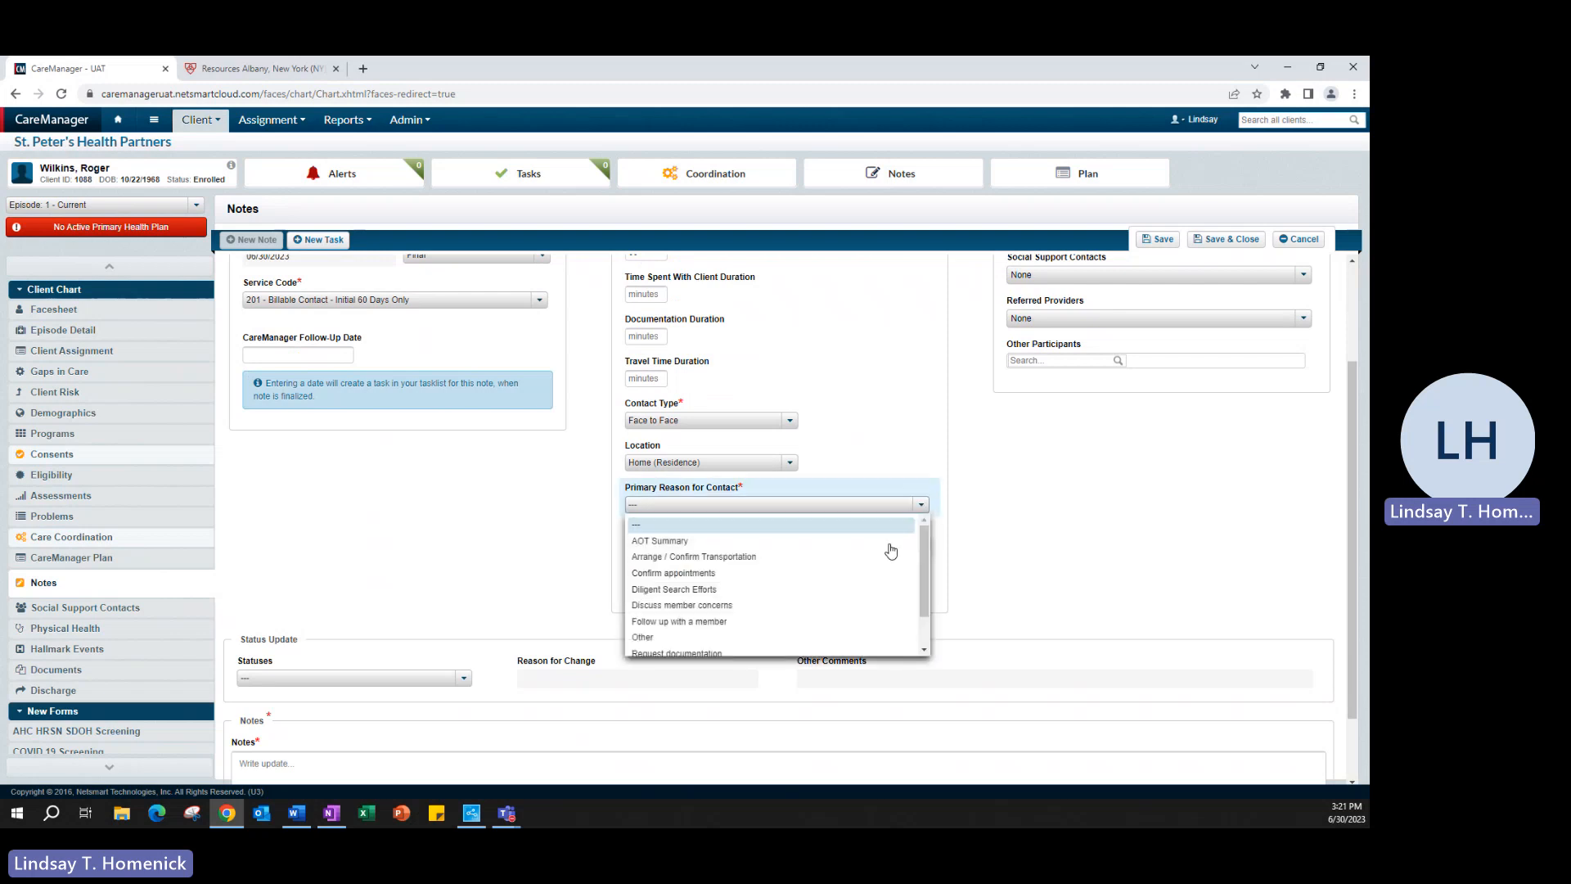
{"action": "scroll", "coordinate": [851, 593], "scroll_direction": "down", "scroll_amount": 1}
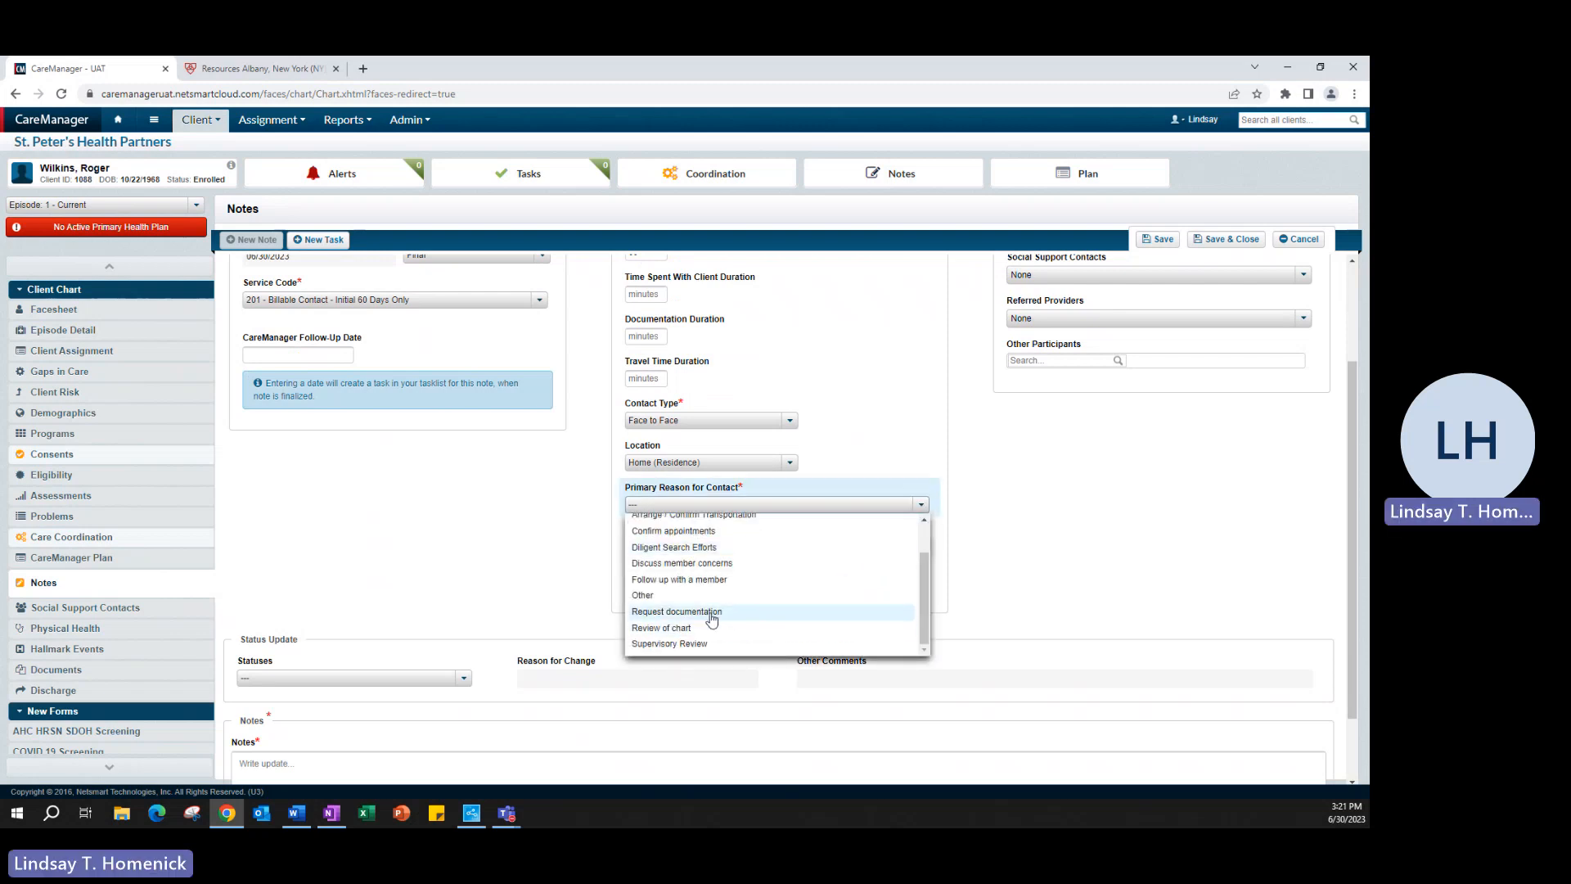
{"action": "scroll", "coordinate": [744, 610], "scroll_direction": "up", "scroll_amount": 2}
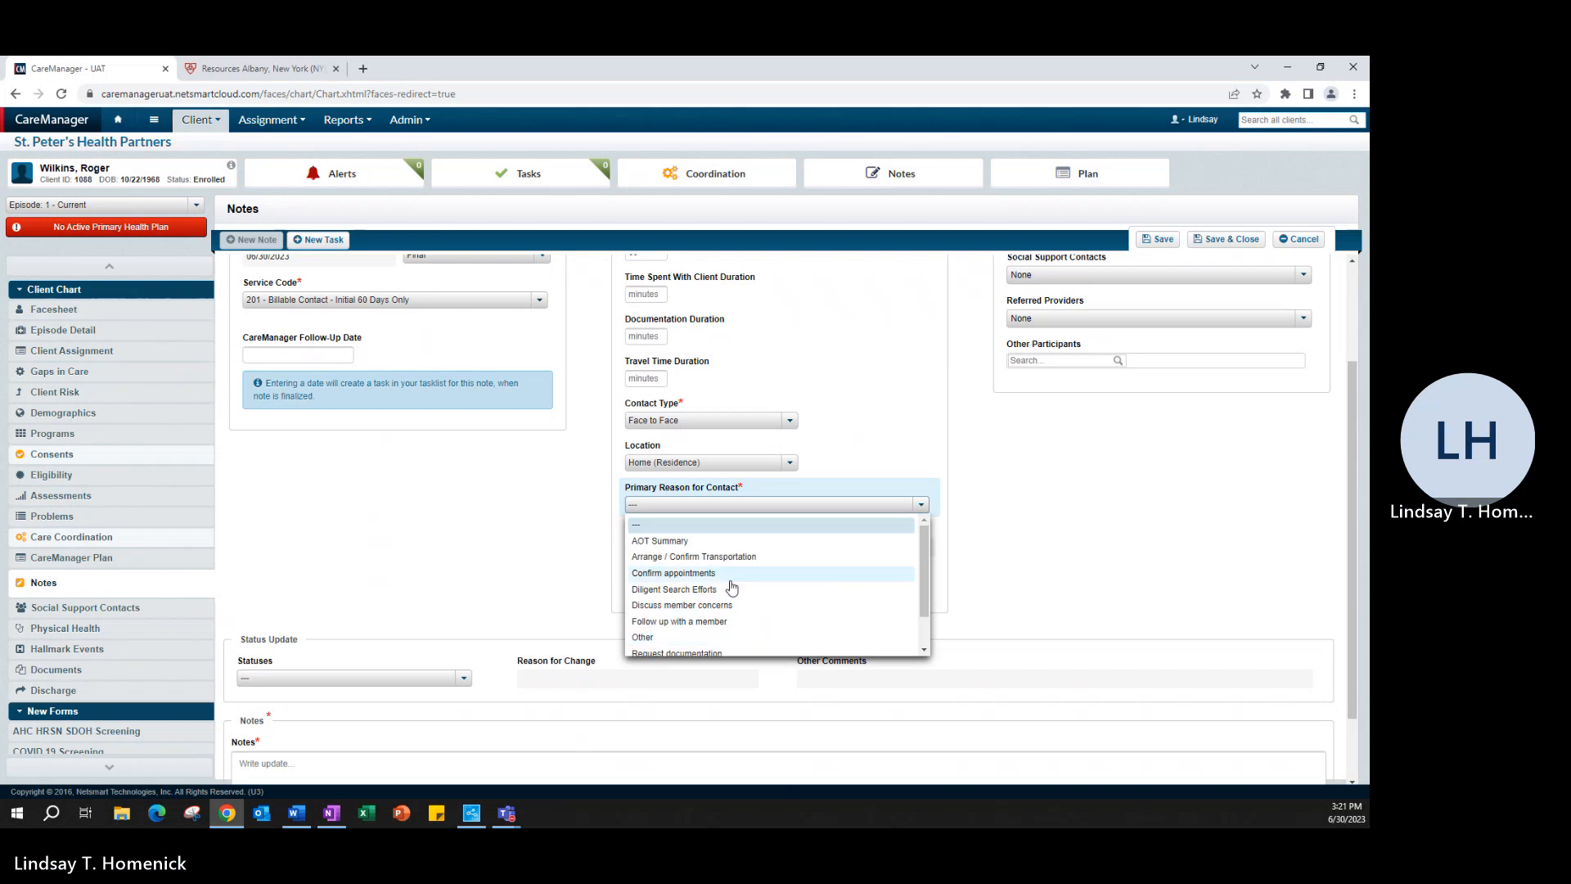
{"action": "left_click", "coordinate": [729, 637]}
{"action": "scroll", "coordinate": [978, 565], "scroll_direction": "down", "scroll_amount": 1}
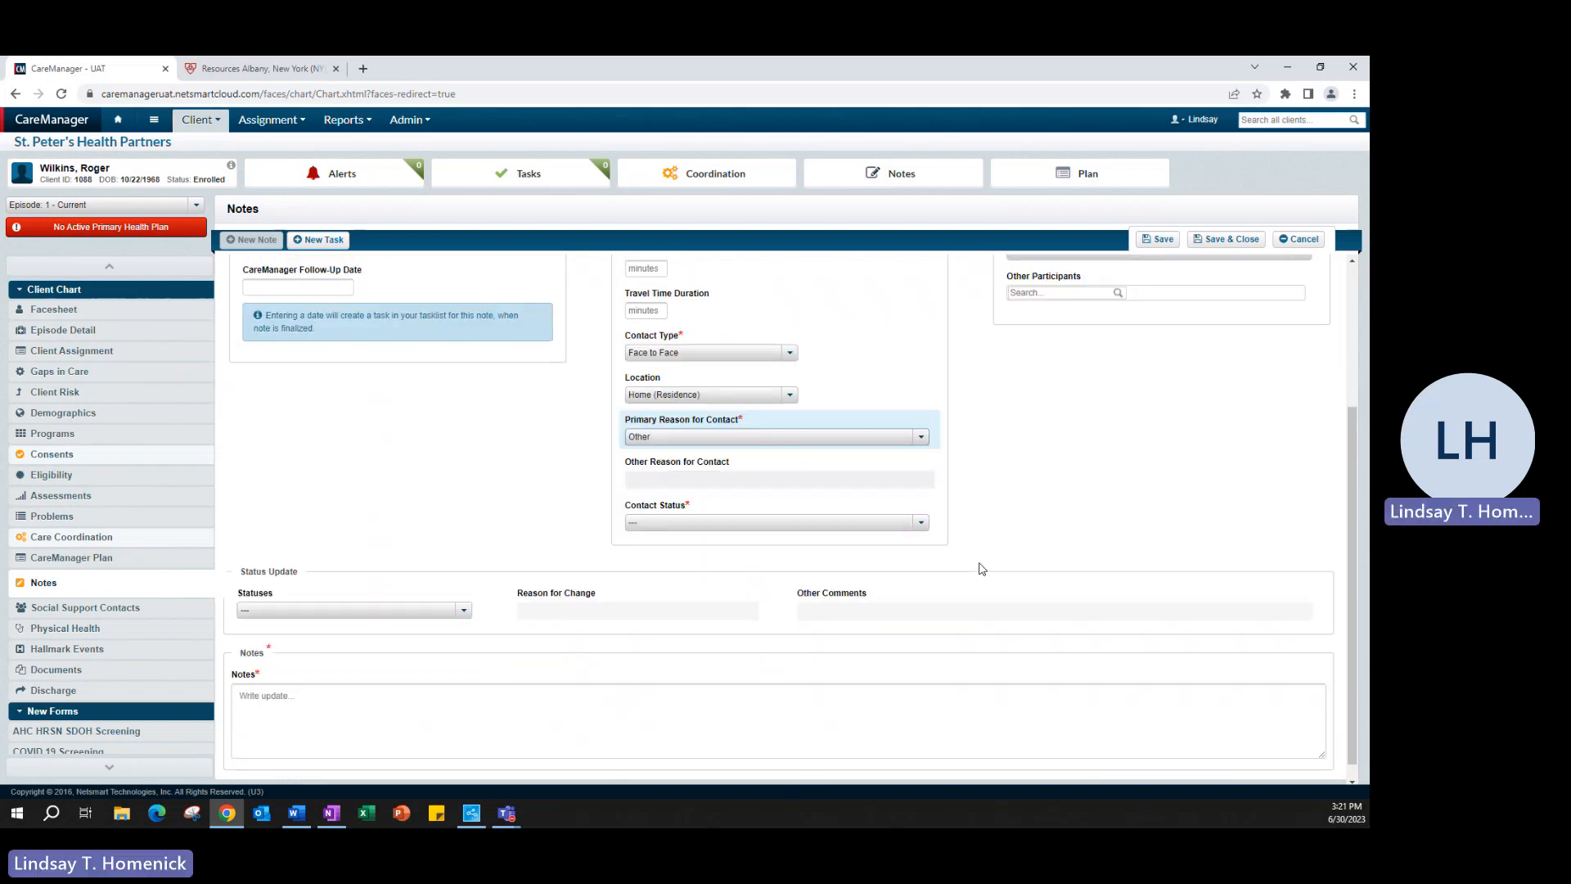
{"action": "left_click", "coordinate": [688, 519]}
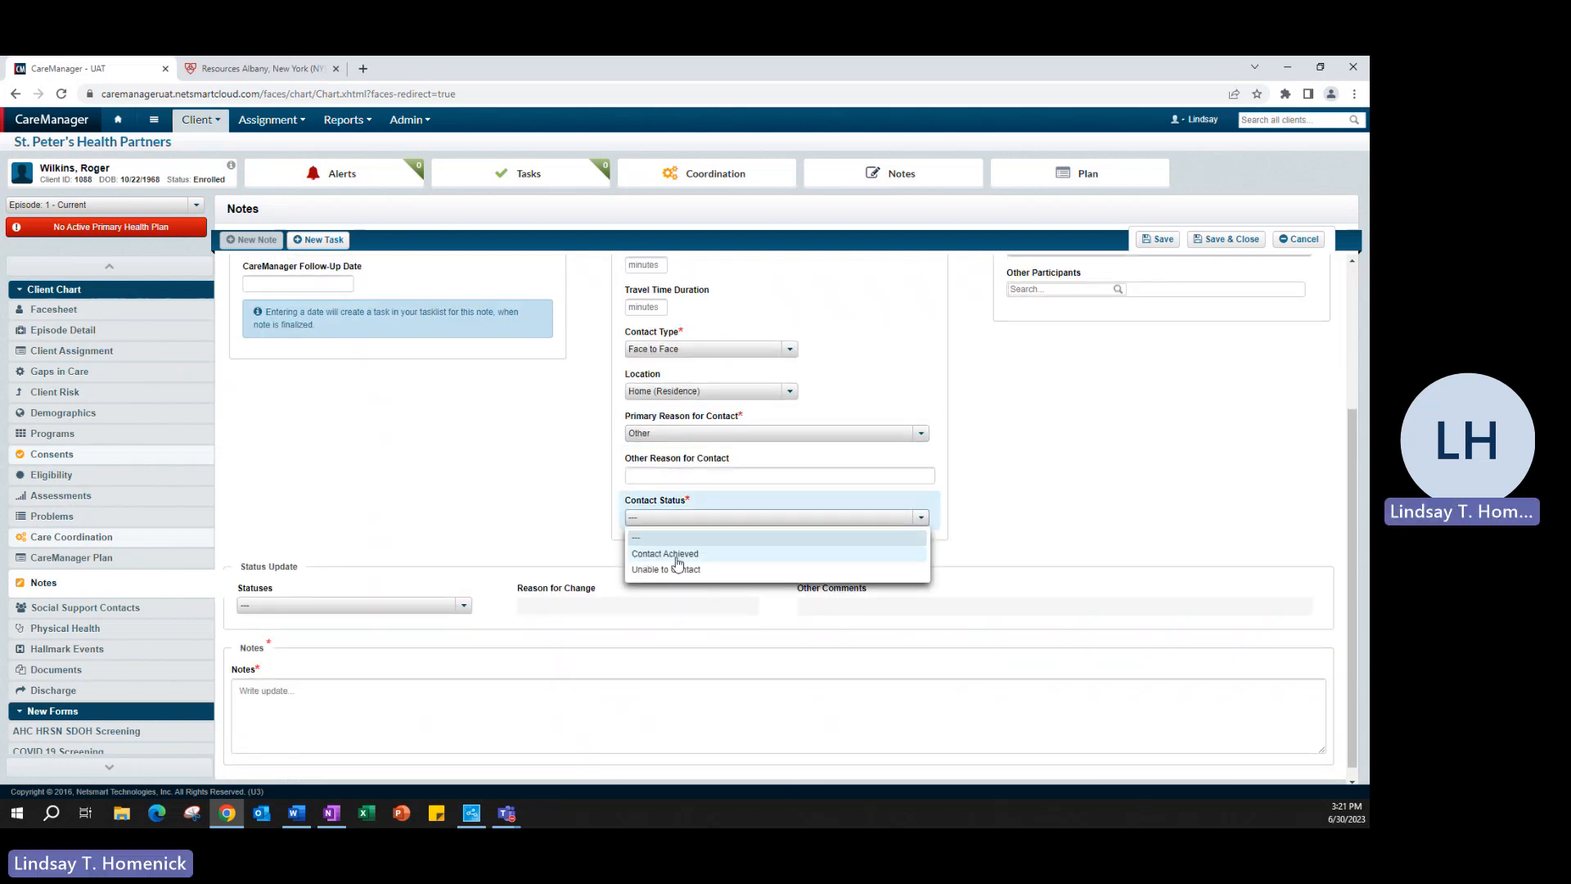
{"action": "left_click", "coordinate": [677, 562]}
{"action": "scroll", "coordinate": [1014, 572], "scroll_direction": "down", "scroll_amount": 1}
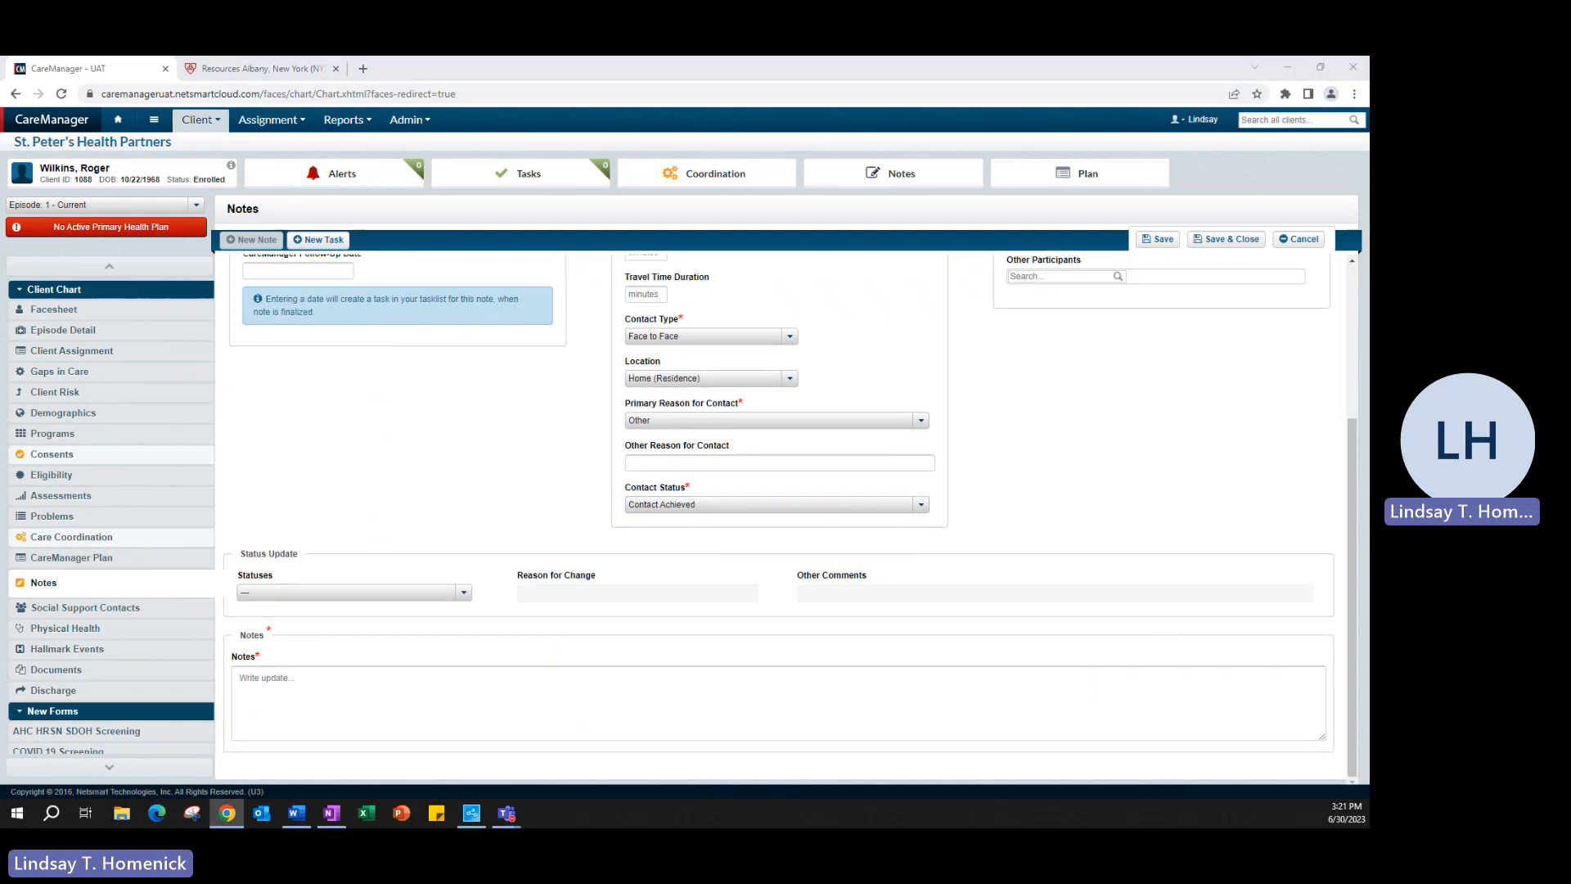
{"action": "key", "text": "alt+Tab"}
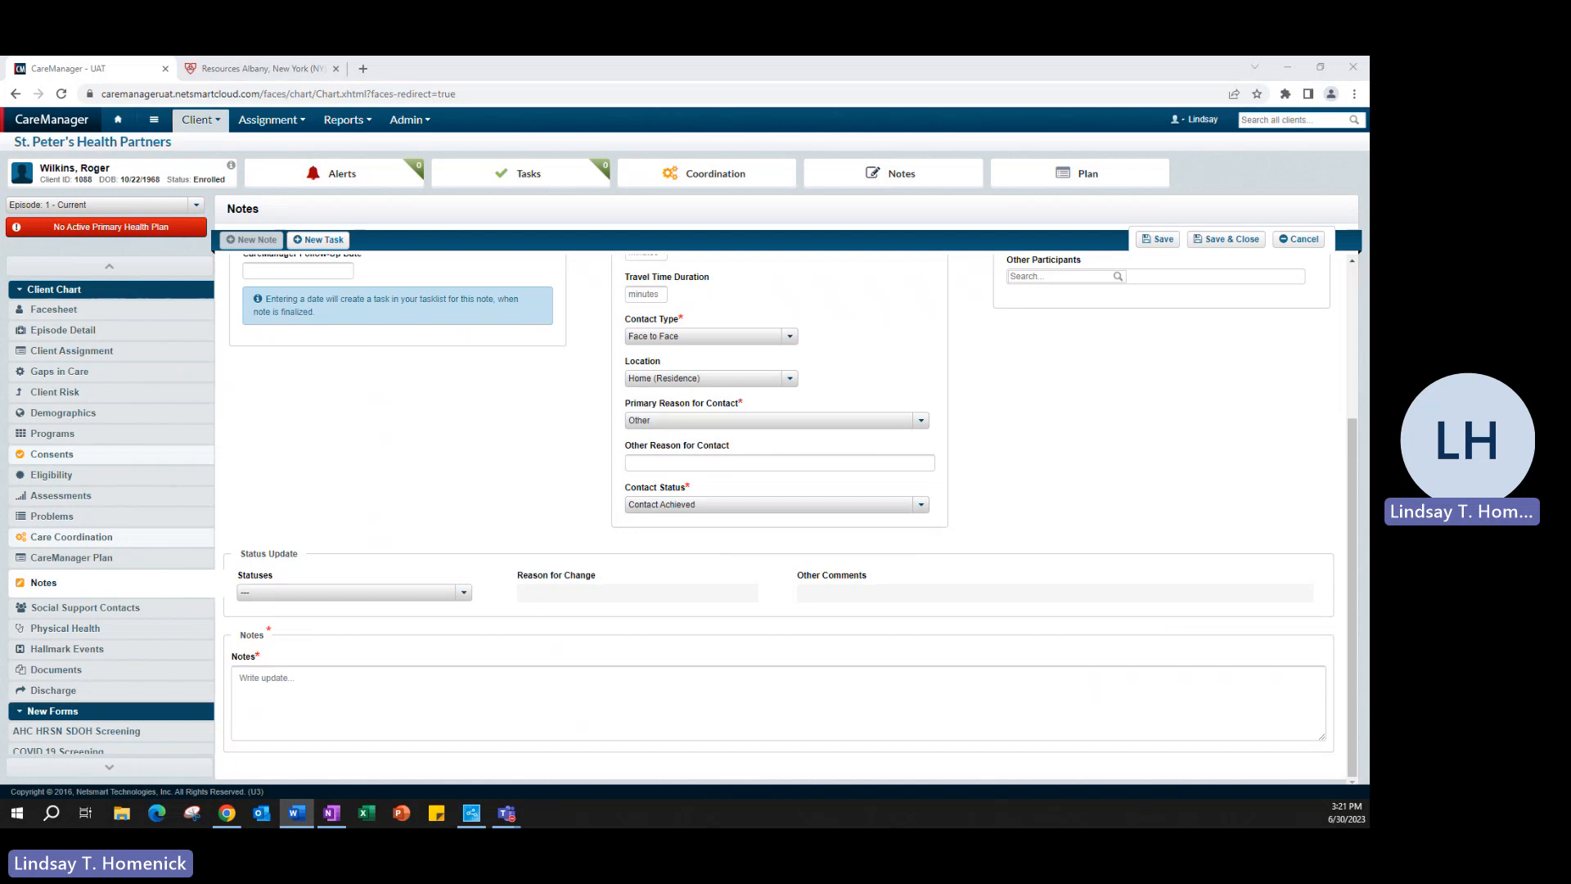
Step: Paste the visit narrative covering the Comprehensive Assessment, food pantries and housing into Notes
{"action": "left_click", "coordinate": [716, 712]}
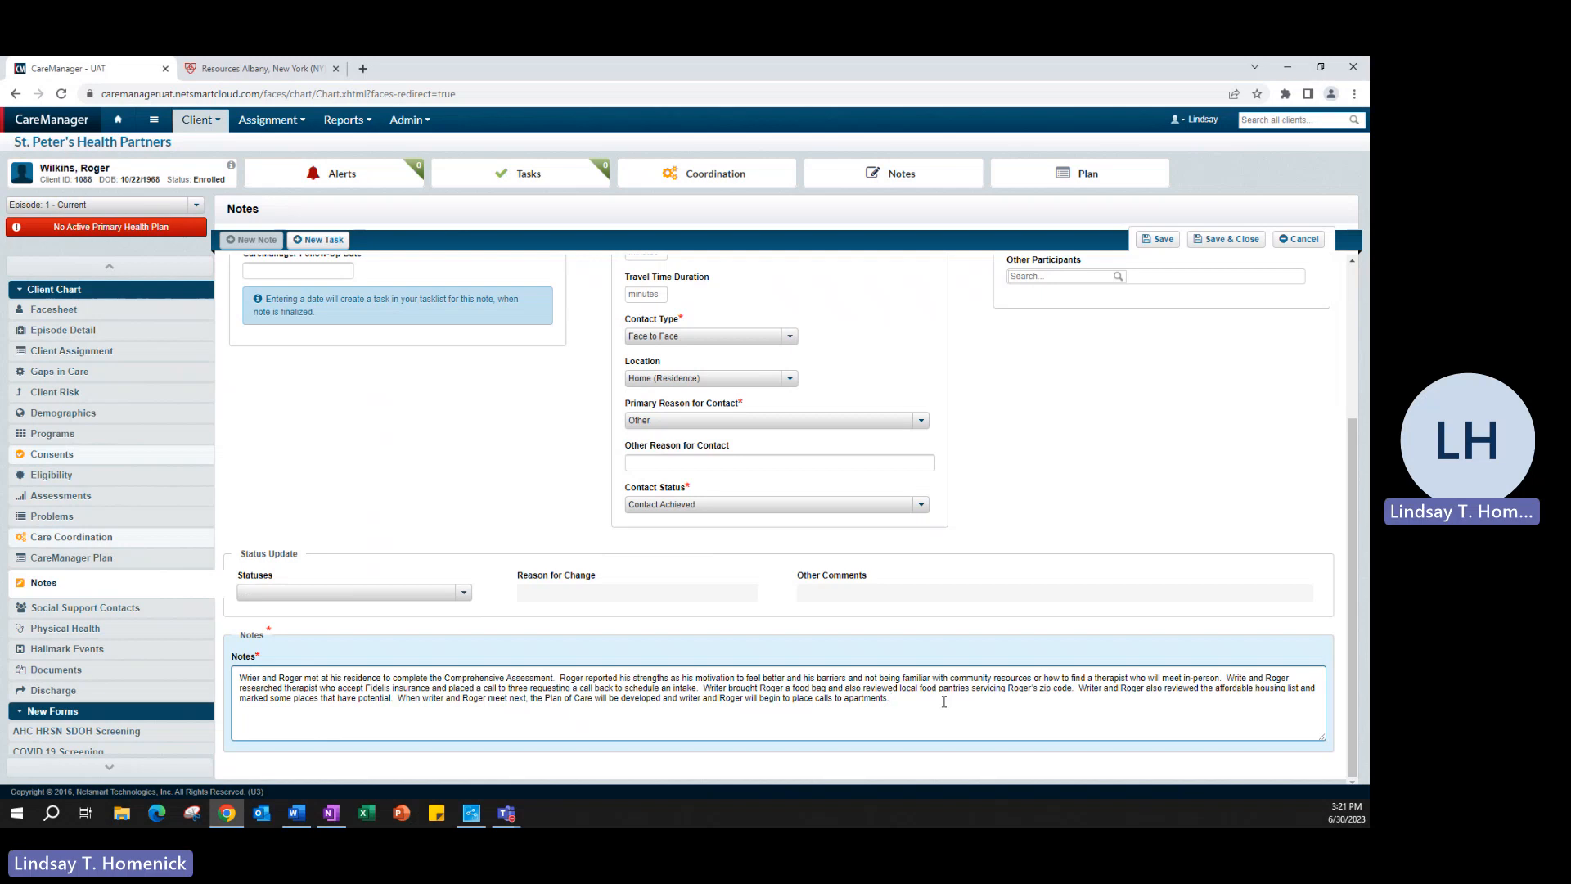
{"action": "scroll", "coordinate": [943, 701], "scroll_direction": "up", "scroll_amount": 3}
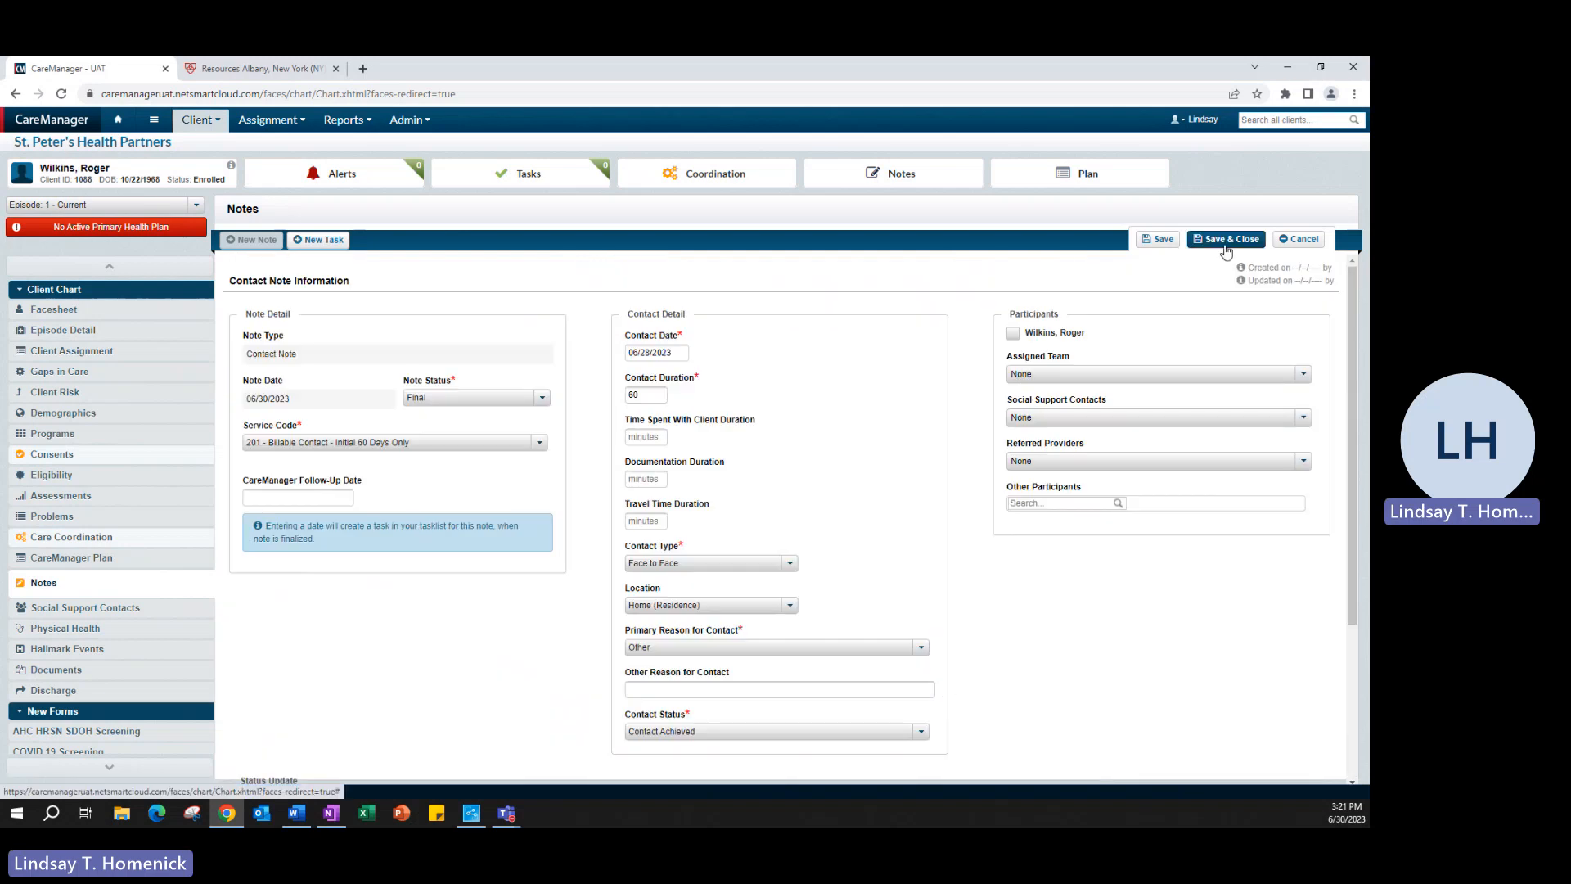